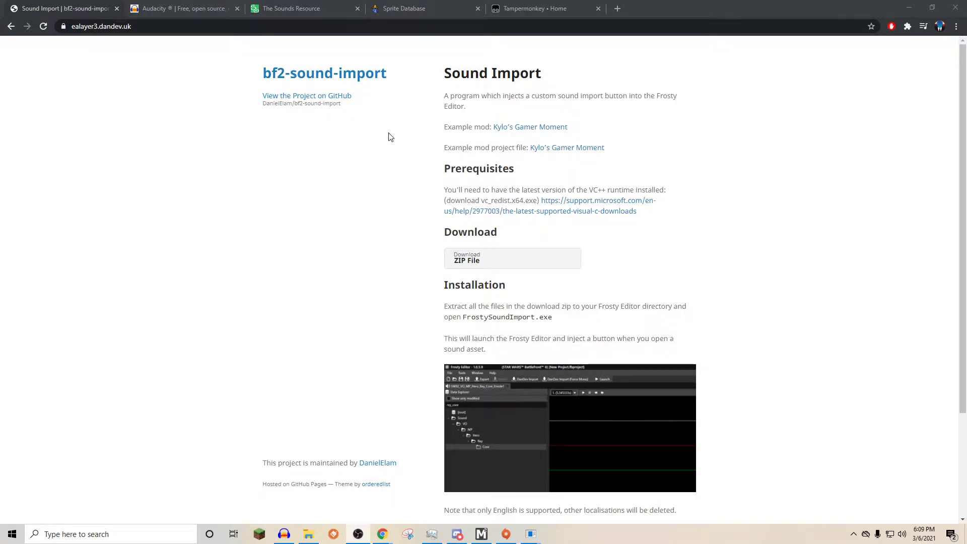
- Review the bf2-sound-import page at ealayer3.dandev.uk and the Audacity download site at audacityteam.org
click(149, 24)
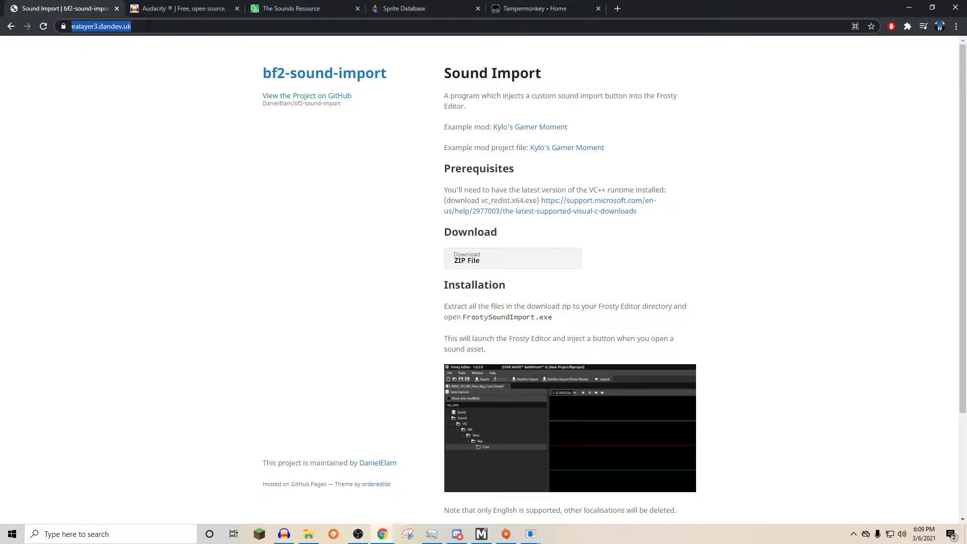
click(218, 158)
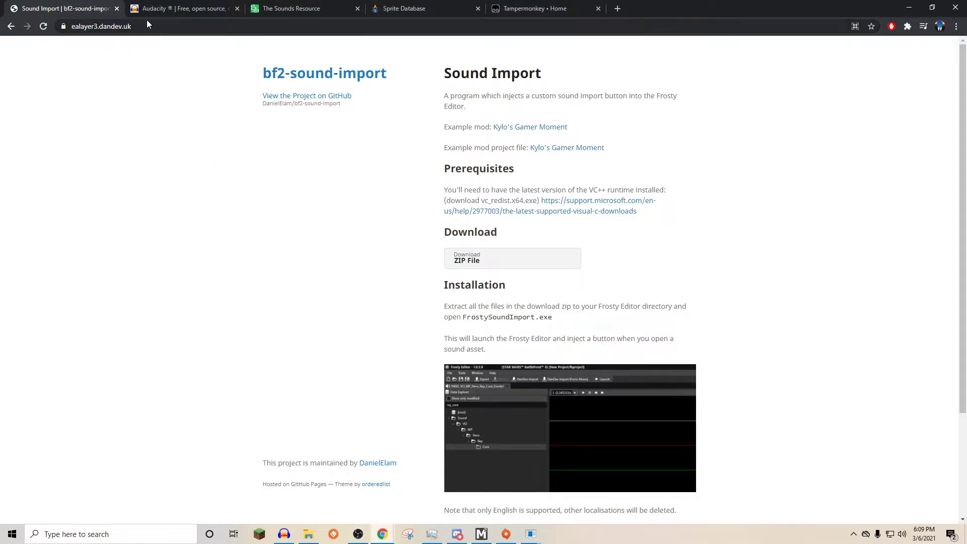
click(174, 8)
mouse_move(367, 104)
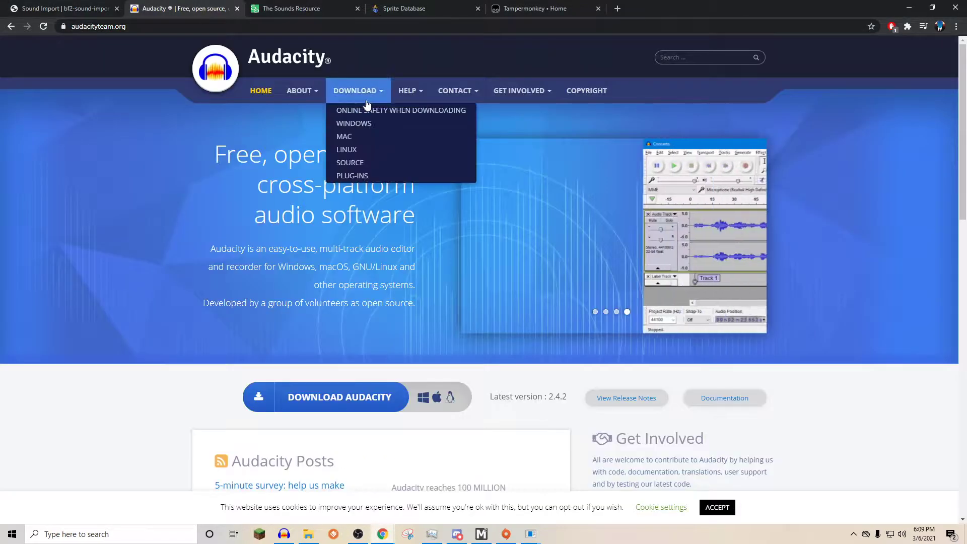
click(76, 28)
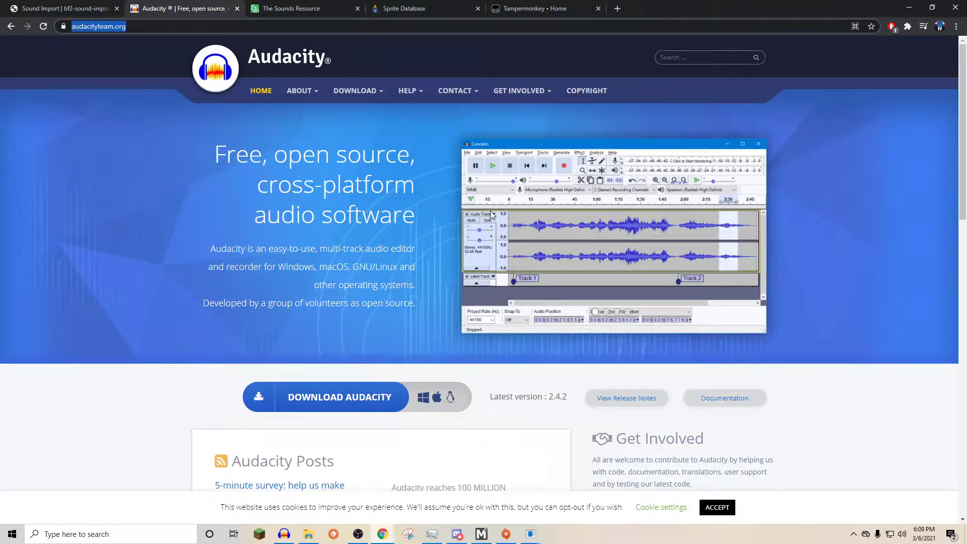
click(60, 9)
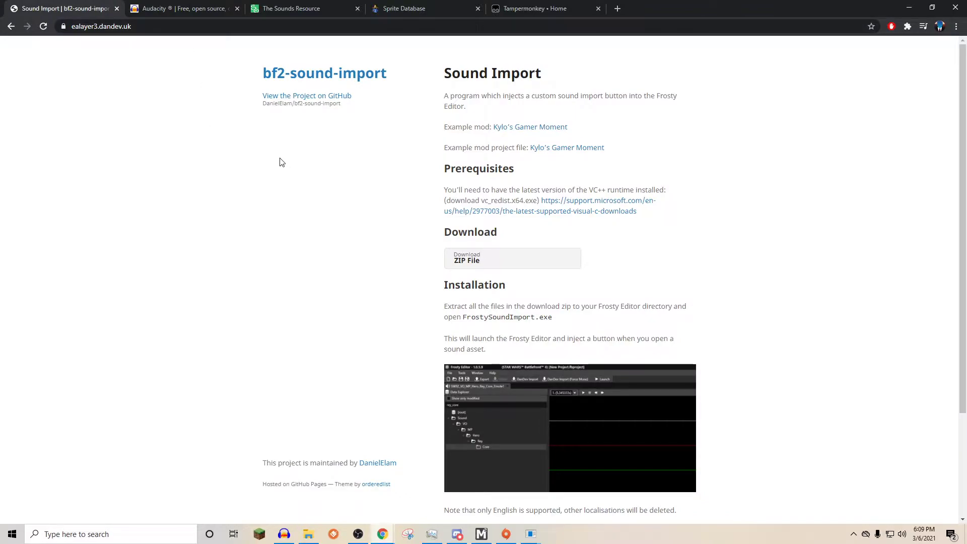
- Search The Sounds Resource for "ahsoka" and open the Ahsoka Tano sound page from Disney Infinity 3.0
click(290, 8)
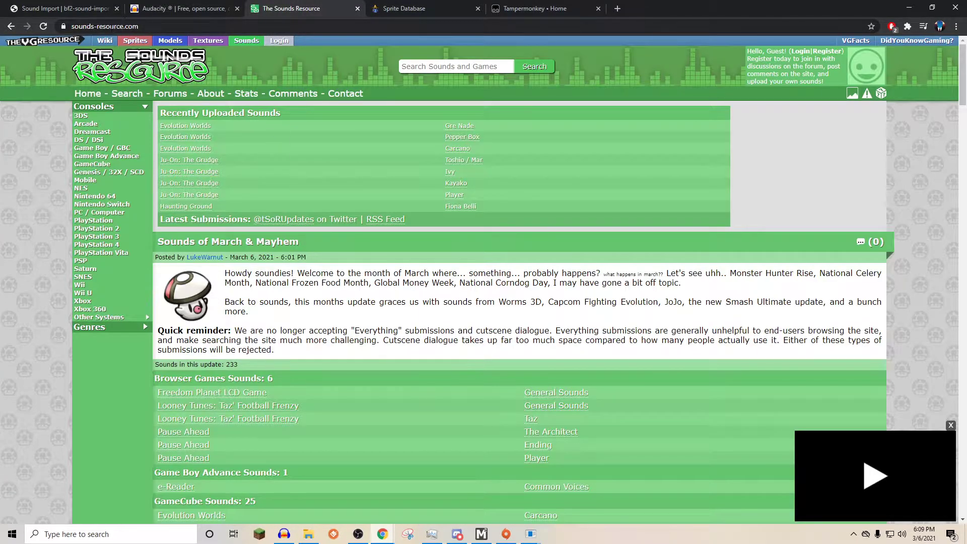
click(423, 65)
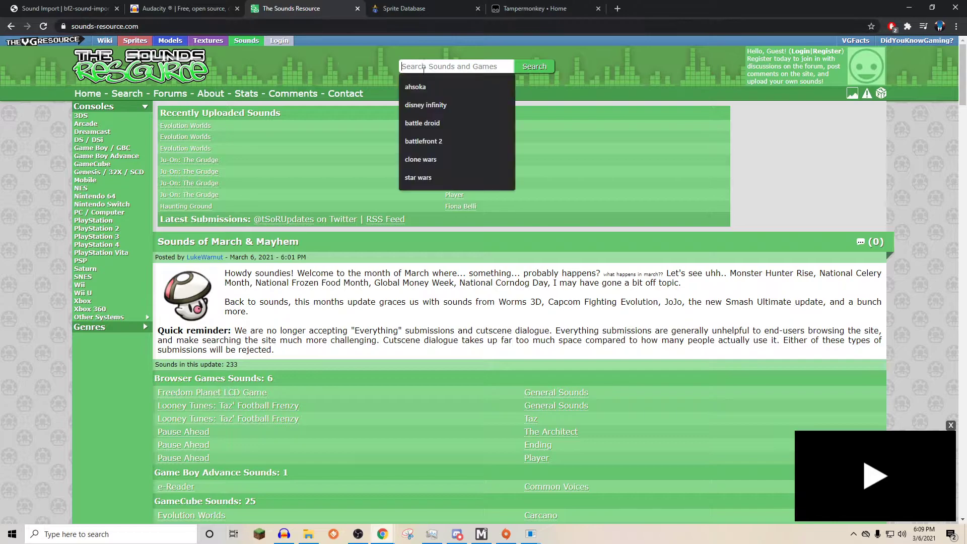
click(422, 84)
click(534, 67)
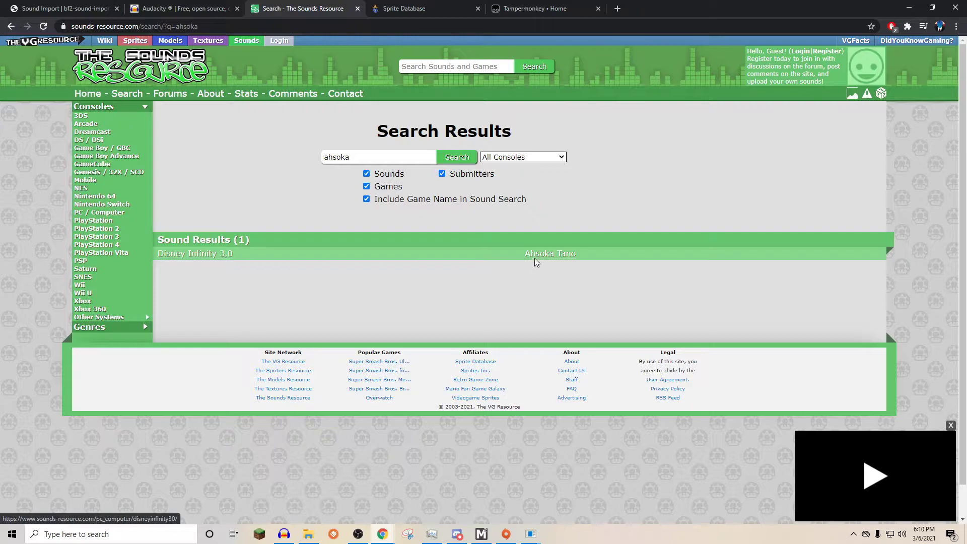
click(550, 254)
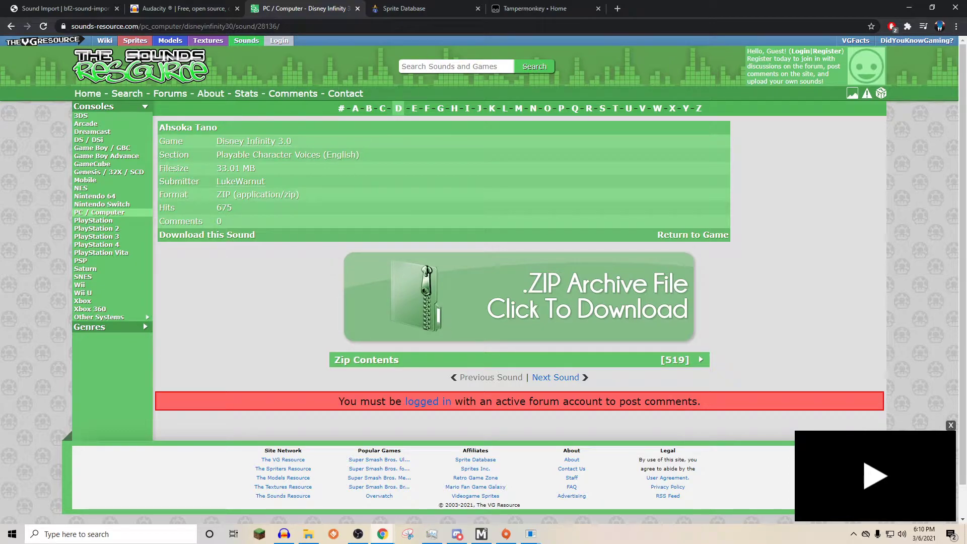
- Search the Sprite Database site for "ahsoka" and compare it with the Sounds Resource page
click(428, 8)
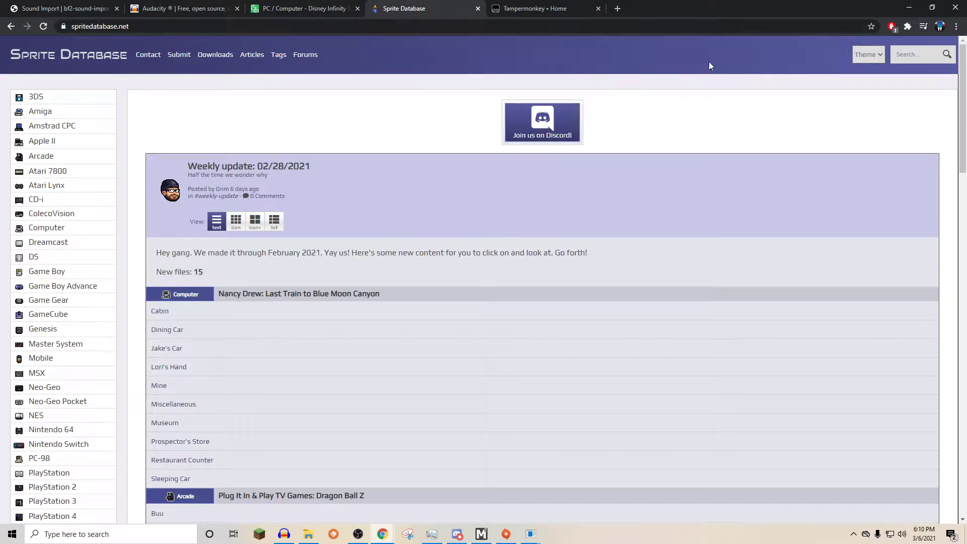
click(893, 55)
text(ahsoka)
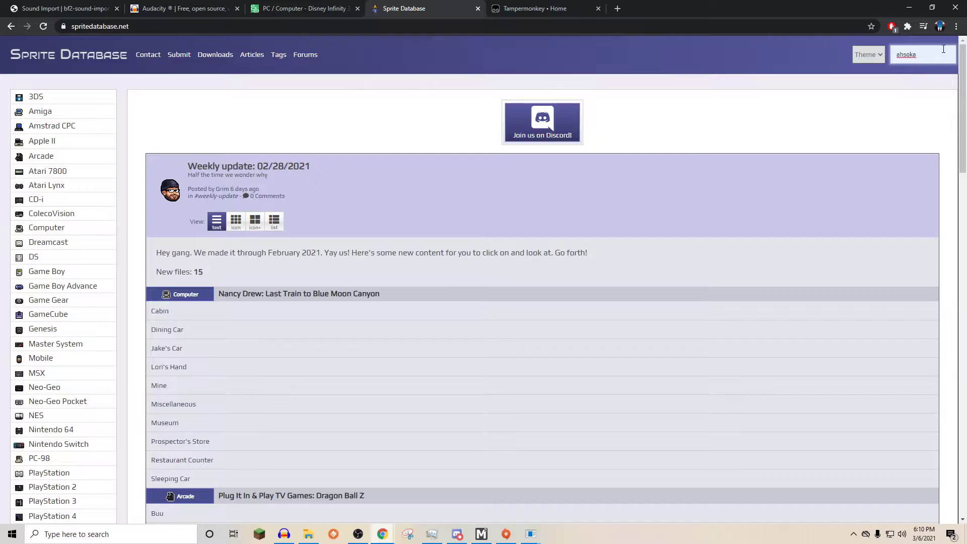
key(Return)
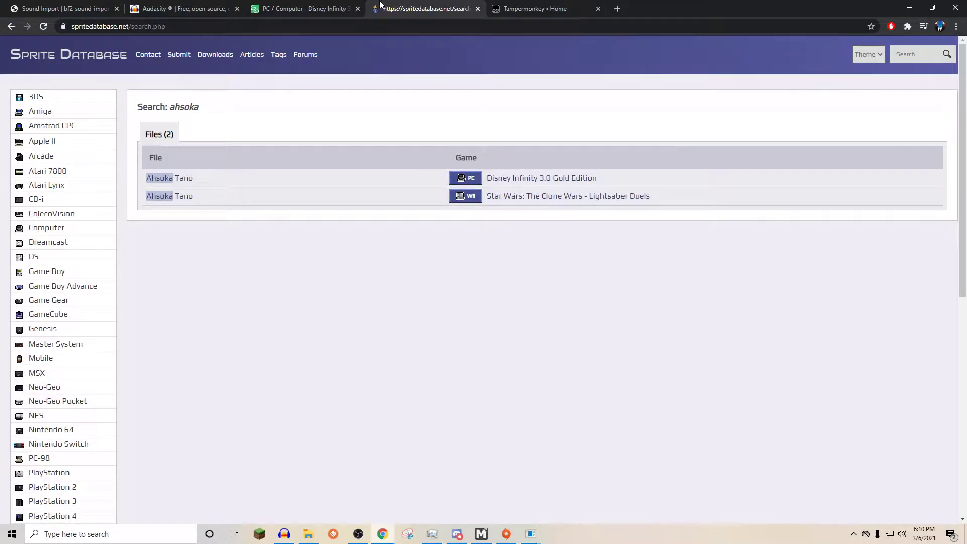
click(342, 9)
click(404, 5)
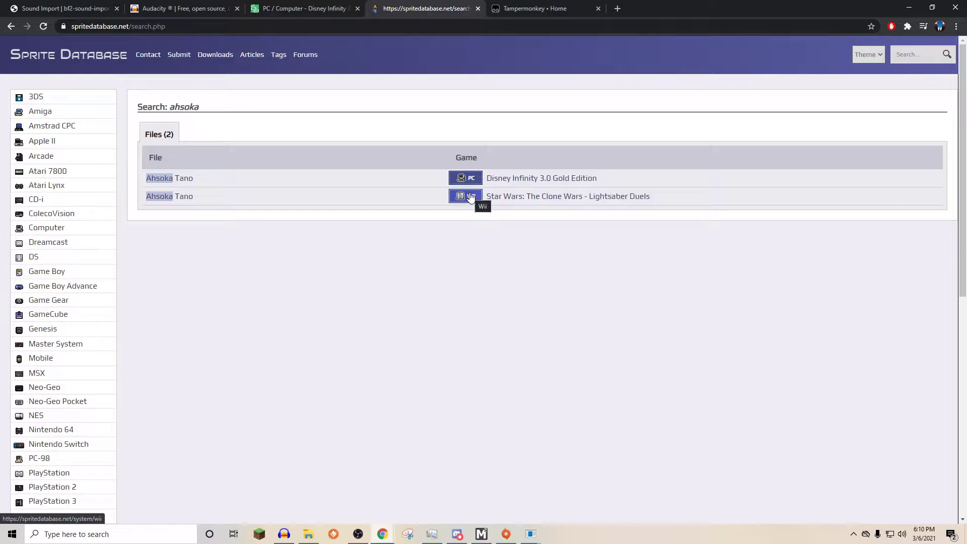
- Examine the download section and web address of the Tampermonkey home page
click(542, 10)
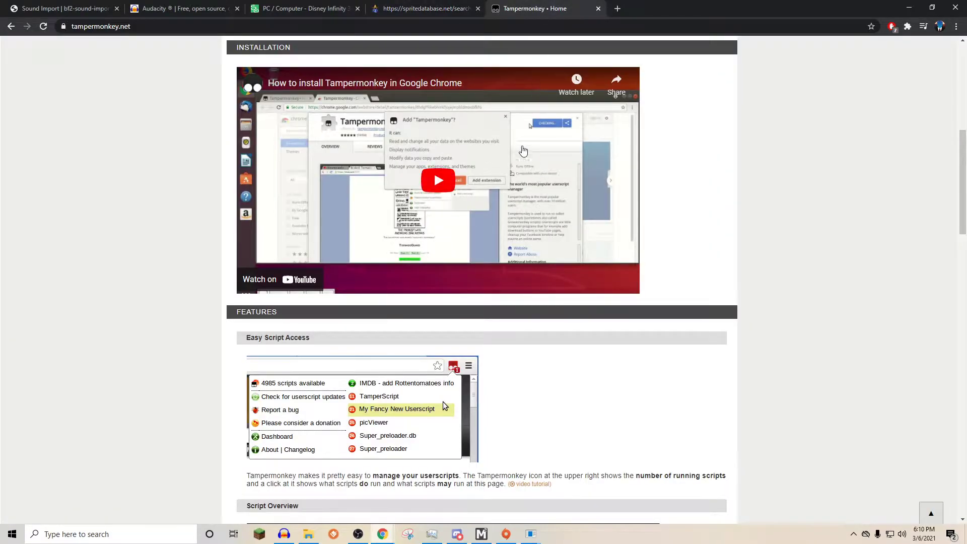
scroll(443, 401, up, 8)
click(151, 26)
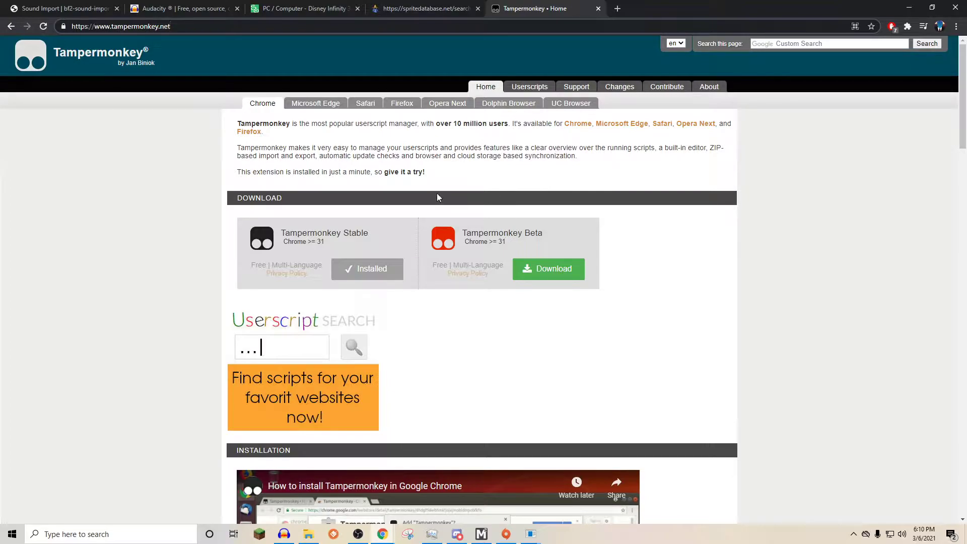
- Switch to Audacity and inspect all the audio tracks of The Mandalorian Chapter 7 project
click(288, 533)
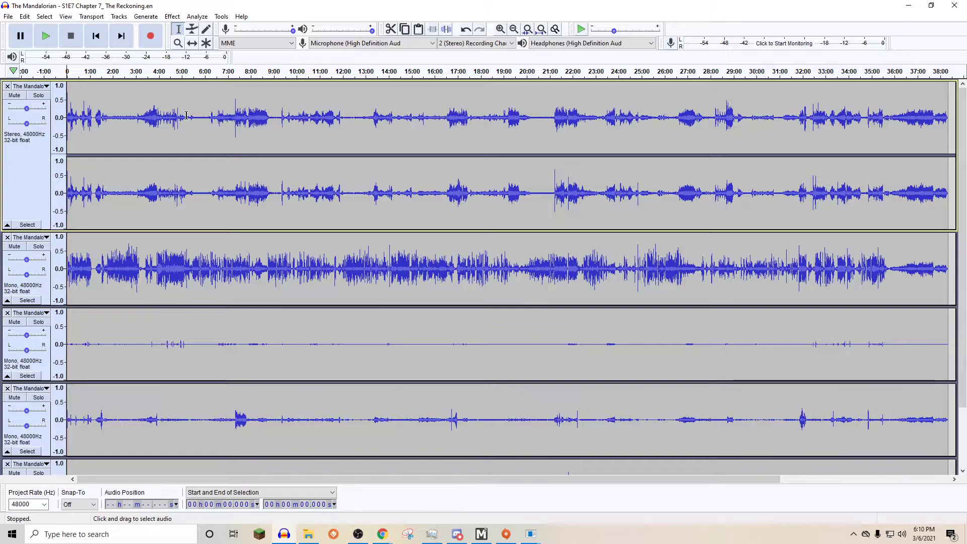
scroll(108, 167, down, 3)
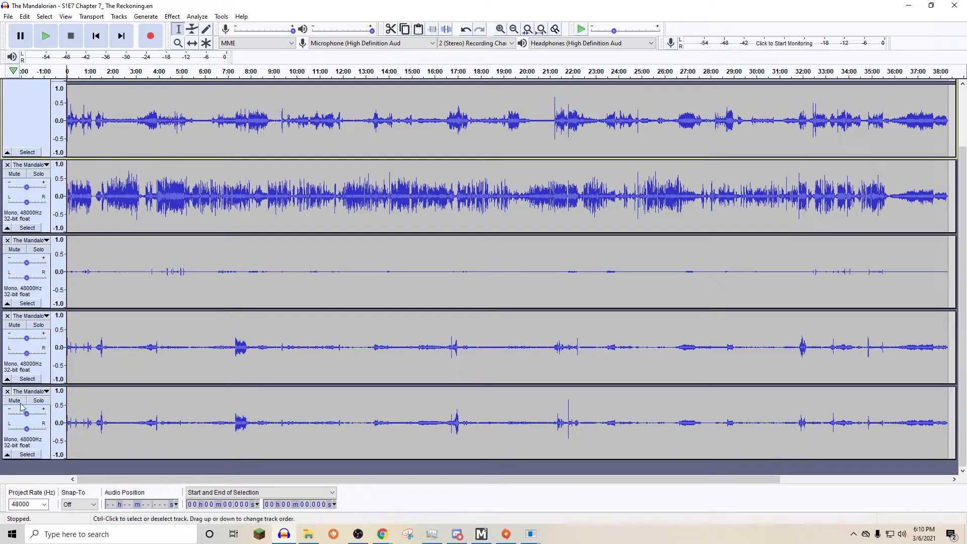
click(94, 347)
click(98, 272)
scroll(98, 271, up, 3)
click(106, 121)
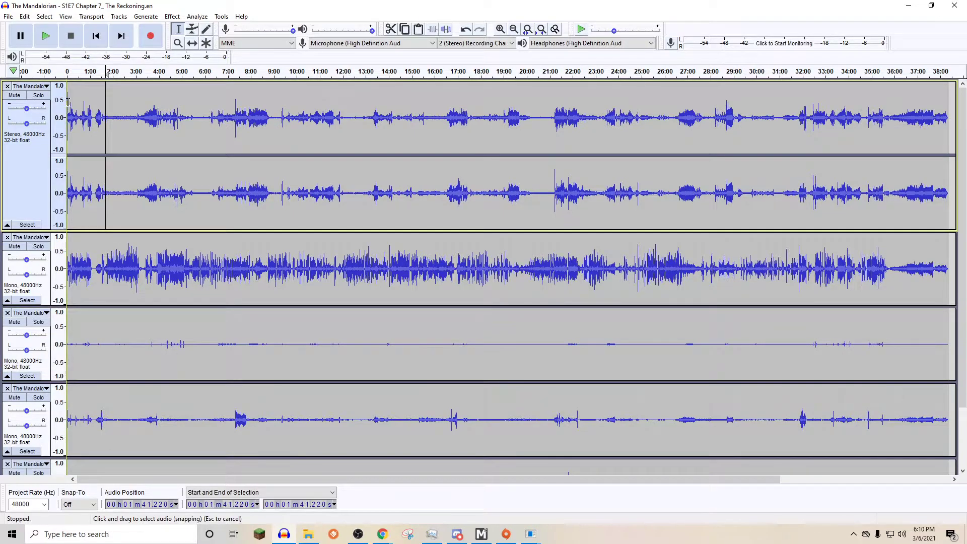
- Remove the stereo track and the three quieter mono tracks, keeping only the mono dialogue track
click(7, 86)
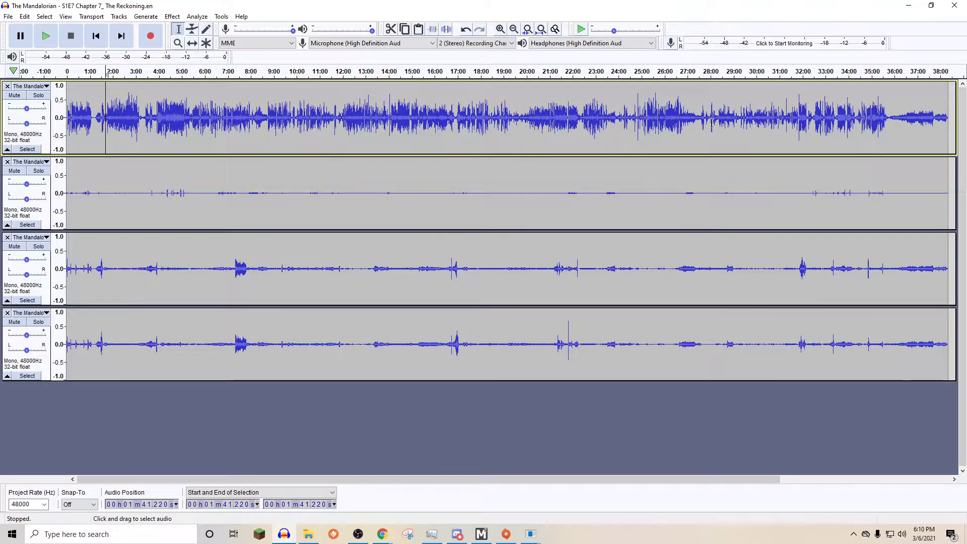
click(7, 162)
click(8, 162)
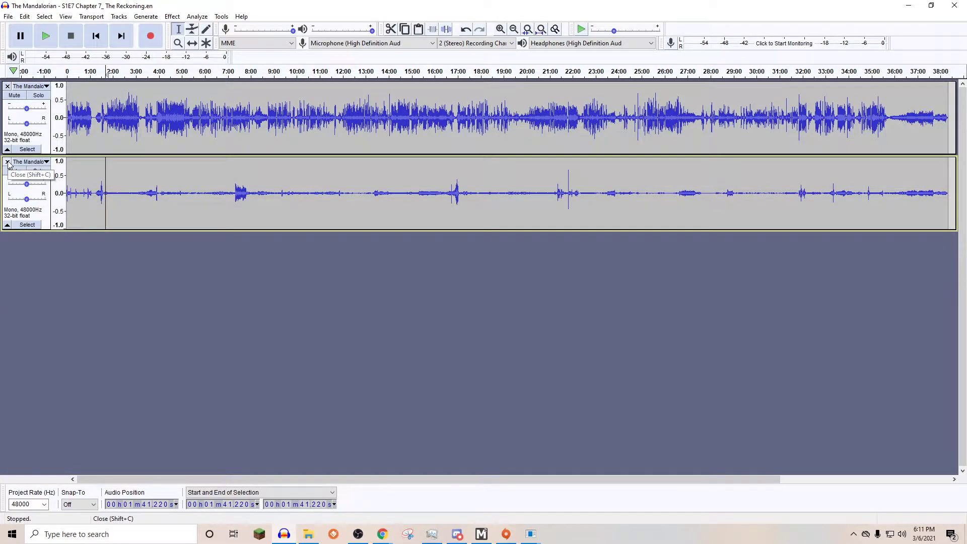
click(7, 161)
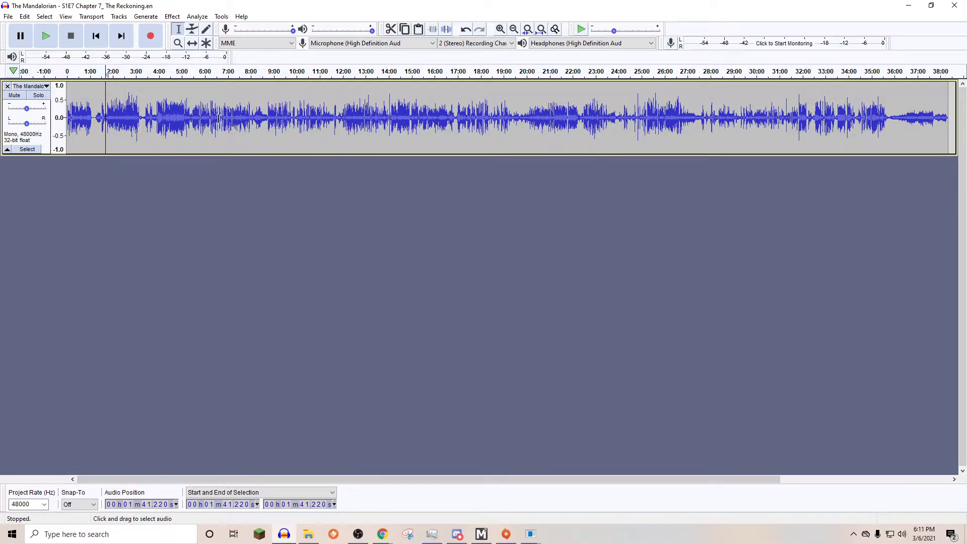
- Select about 3:27.7 to 3:38.2 of the dialogue track, play it, pause, and look at the available effects
drag(146, 112, 150, 111)
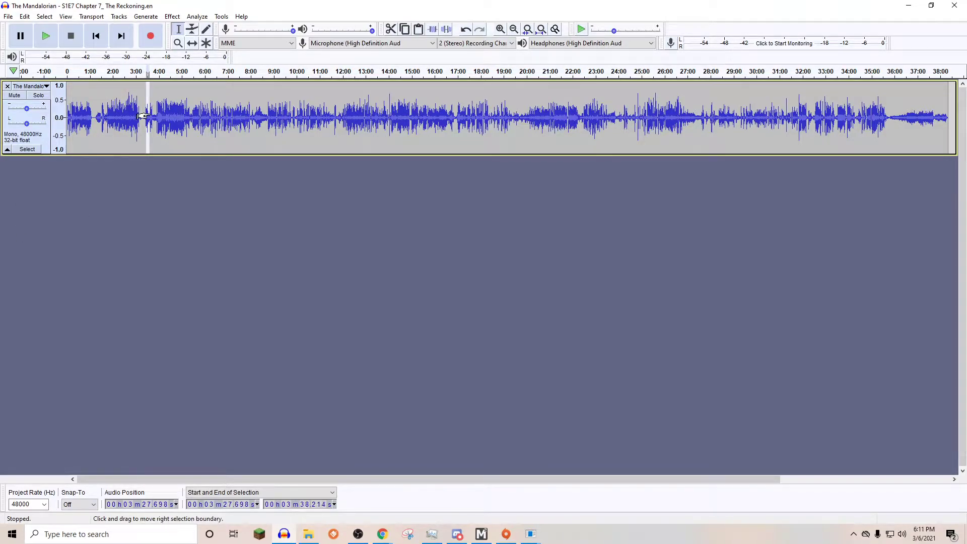
click(47, 45)
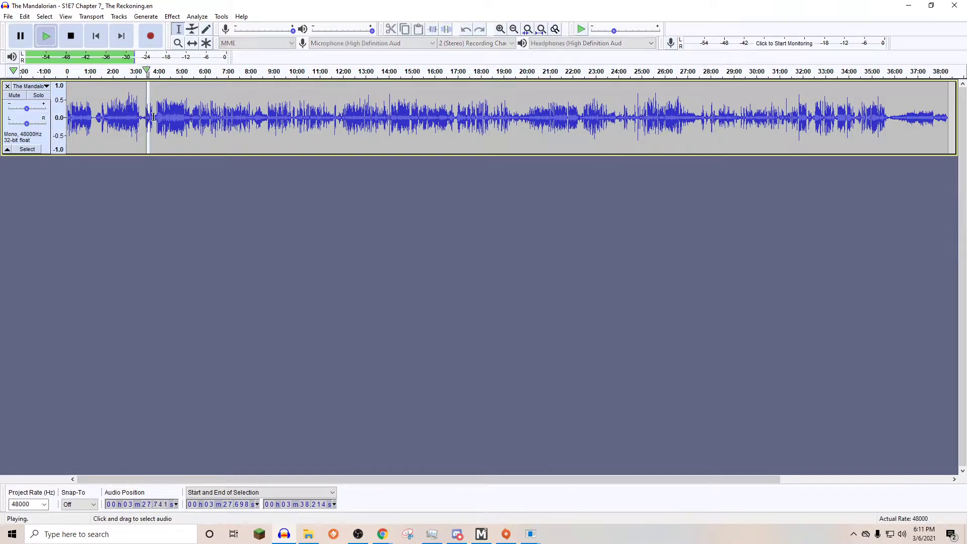
click(23, 41)
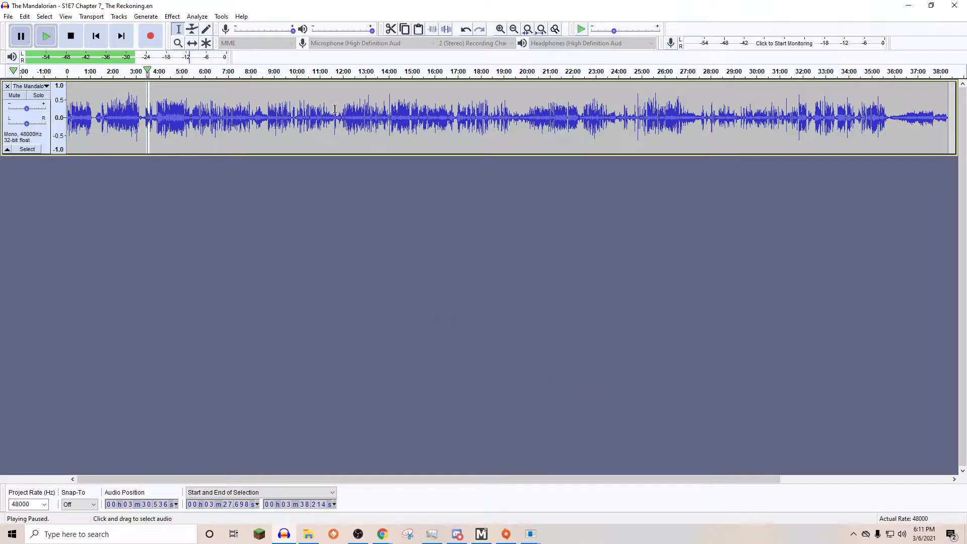
click(172, 17)
click(552, 243)
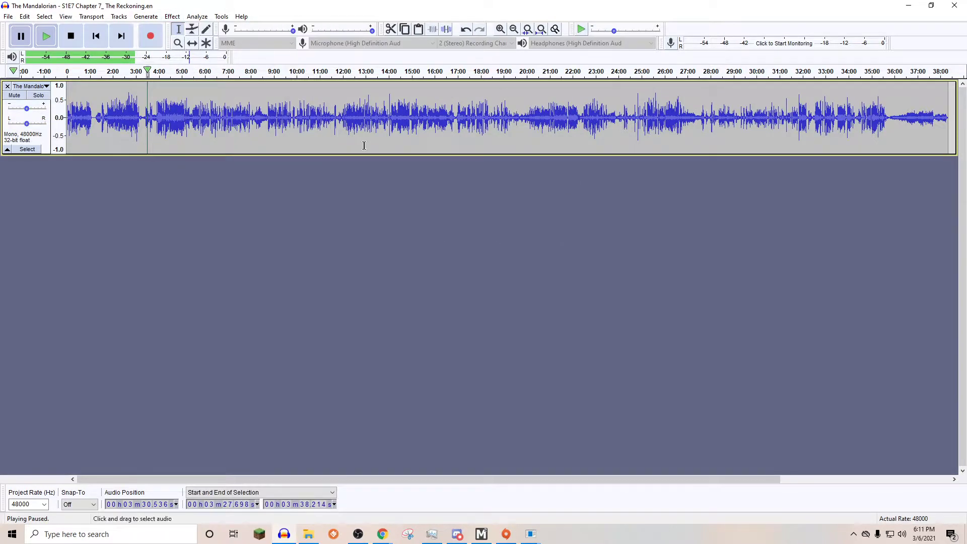
- Minimize Audacity, bring up the Template folder in File Explorer, enlarge its window, and review the voice-line category folders
click(908, 6)
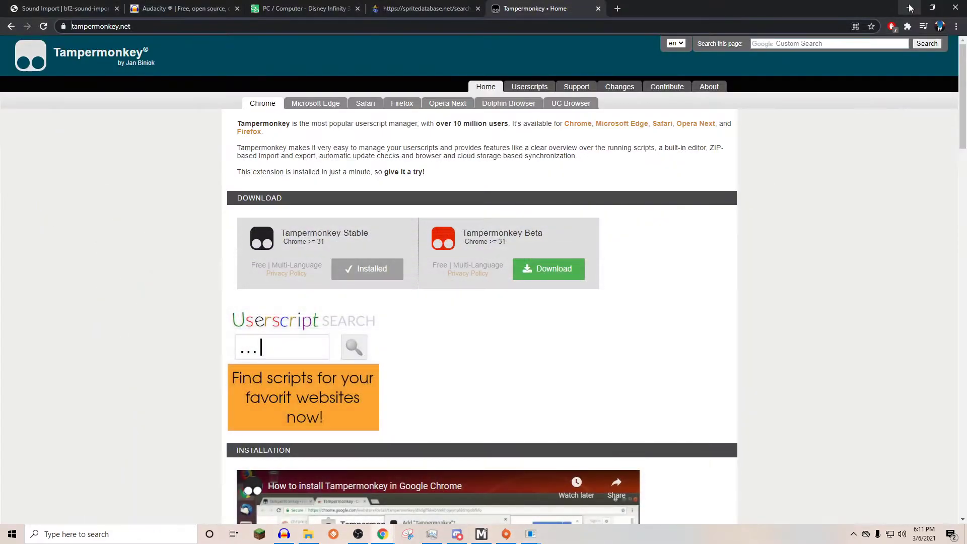
click(312, 537)
scroll(190, 230, up, 2)
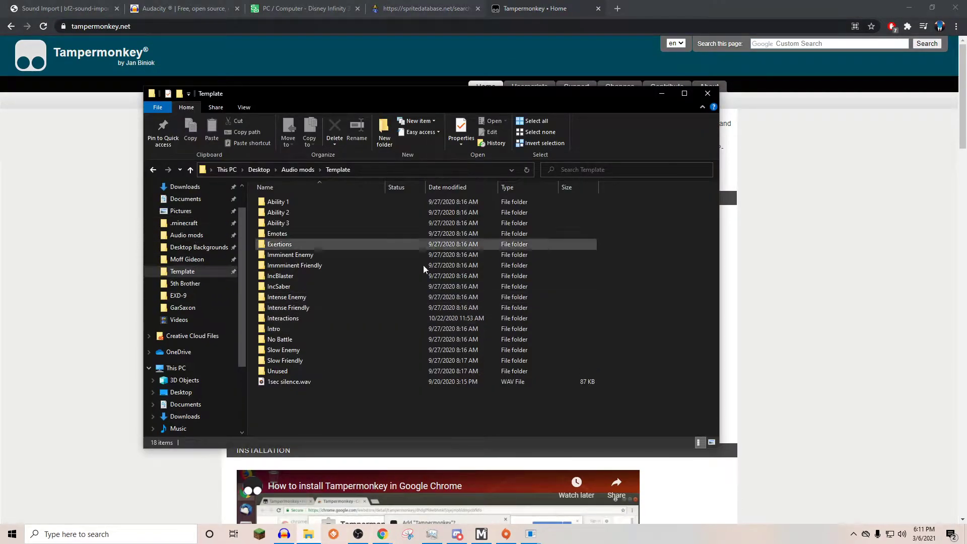
drag(624, 102, 628, 79)
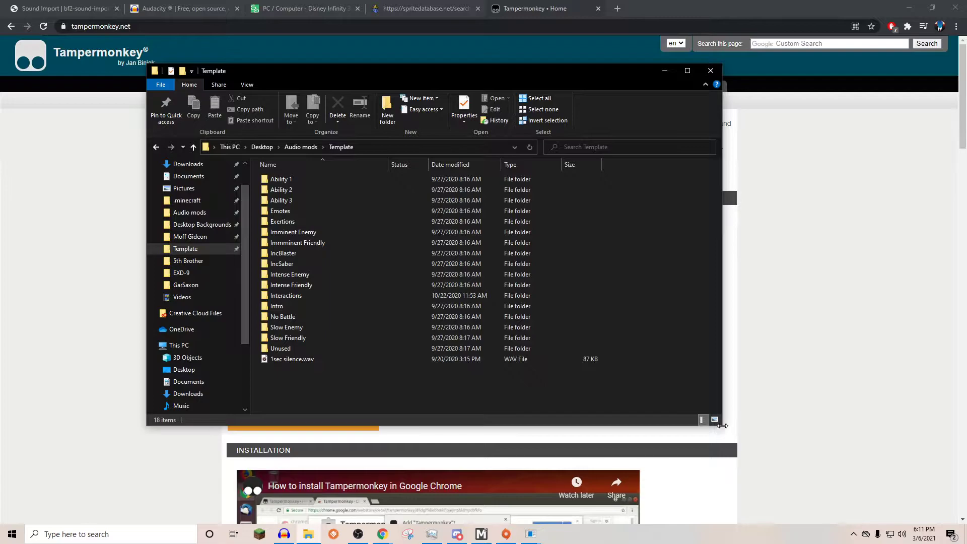
drag(720, 424, 753, 424)
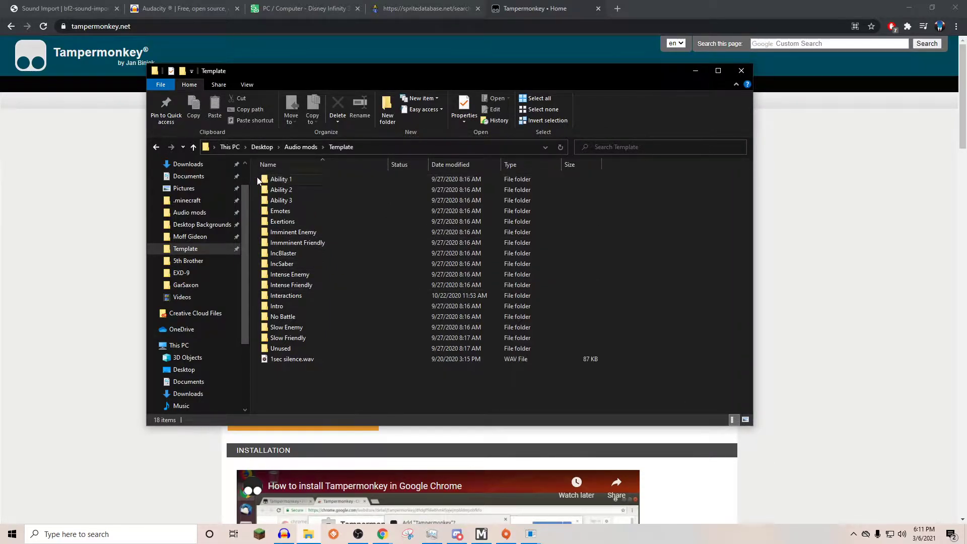
drag(260, 177, 384, 389)
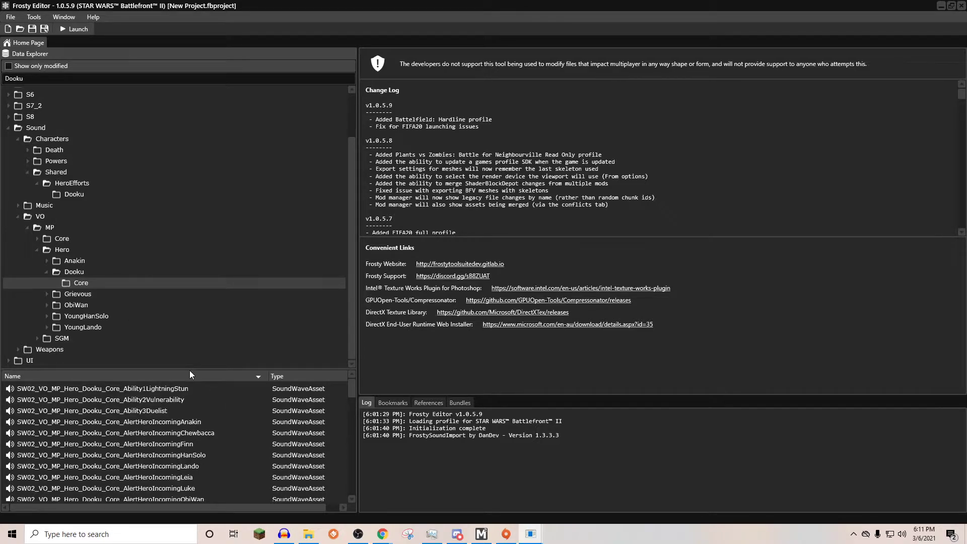
- In Frosty Editor, enlarge the asset list and look through Dooku's Core voice assets down to VOEmote5
drag(190, 369, 193, 101)
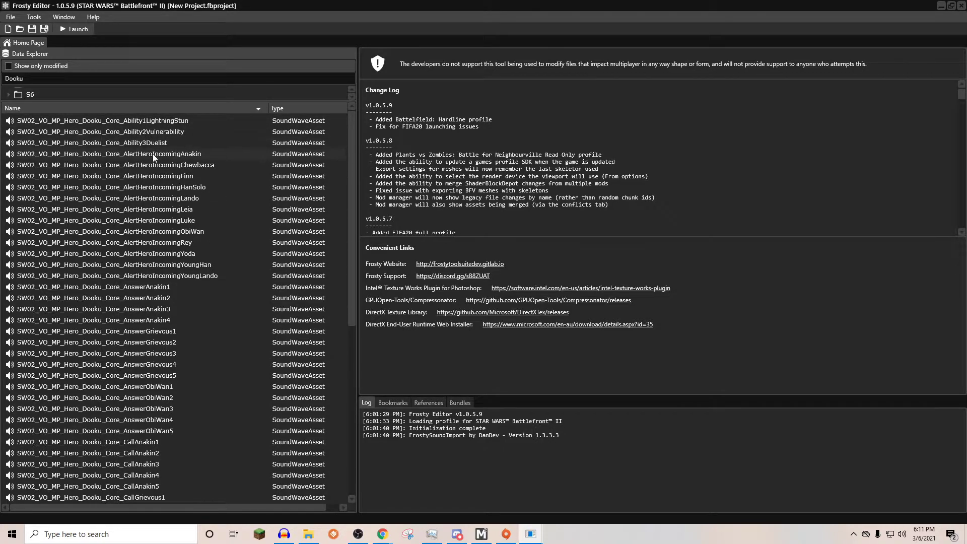
scroll(193, 252, down, 4)
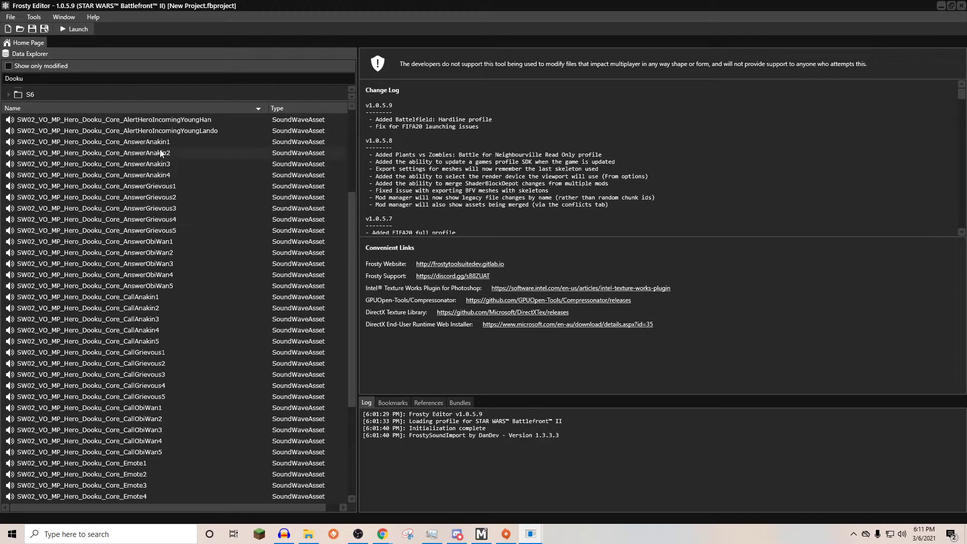
scroll(160, 153, down, 5)
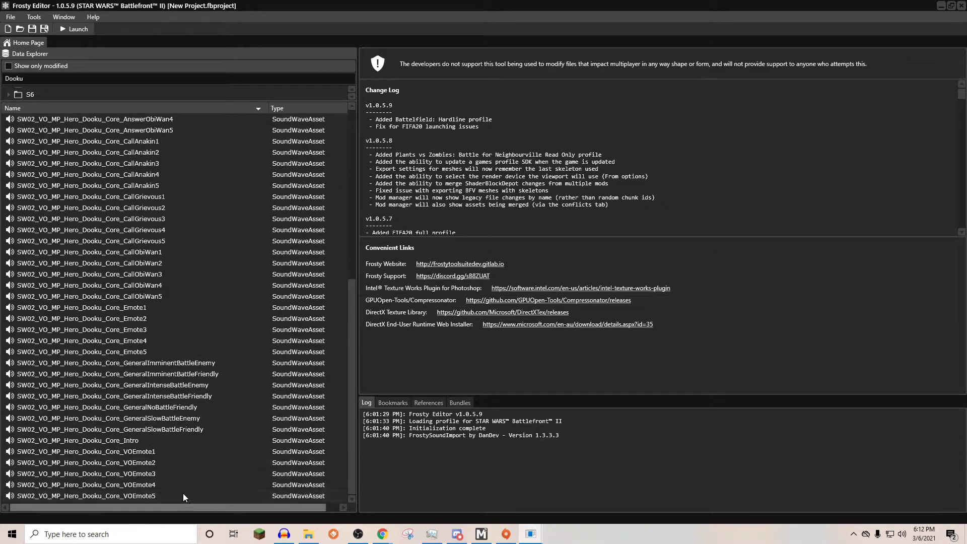
- Return to the Template folder in File Explorer and review its folders against Dooku's voice assets
click(309, 534)
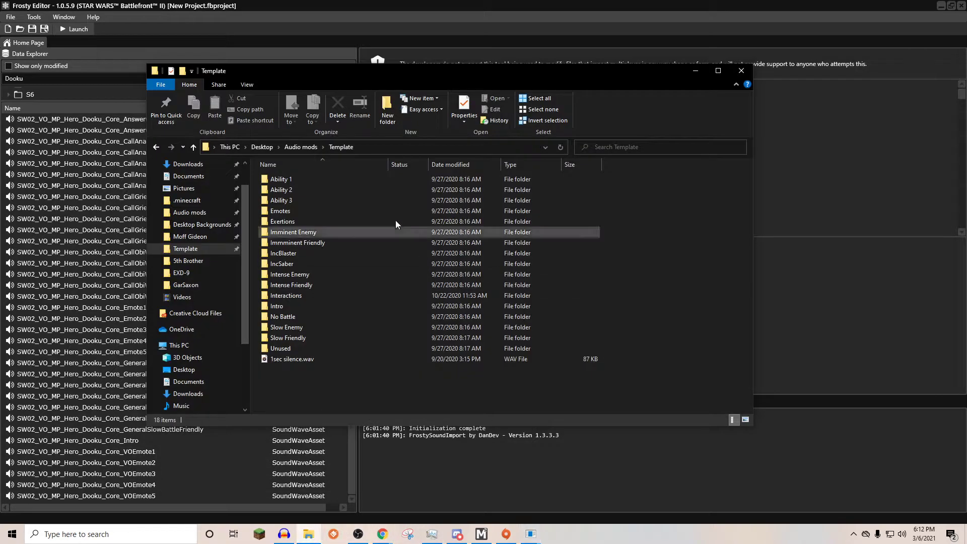
drag(256, 177, 337, 390)
click(338, 391)
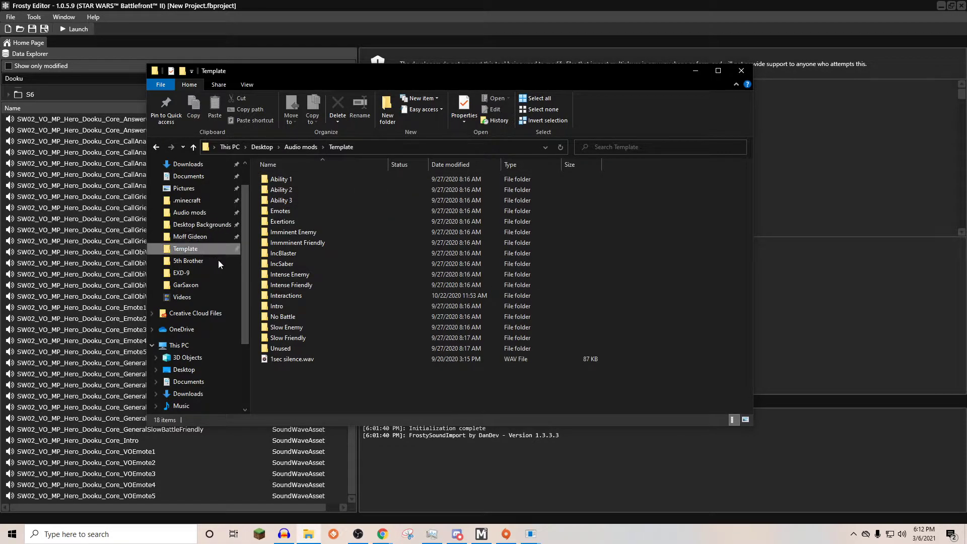
- Open the Moff Gideon folder, review its voice-line category folders, look inside Exertions, and return to the Moff Gideon folder
click(192, 238)
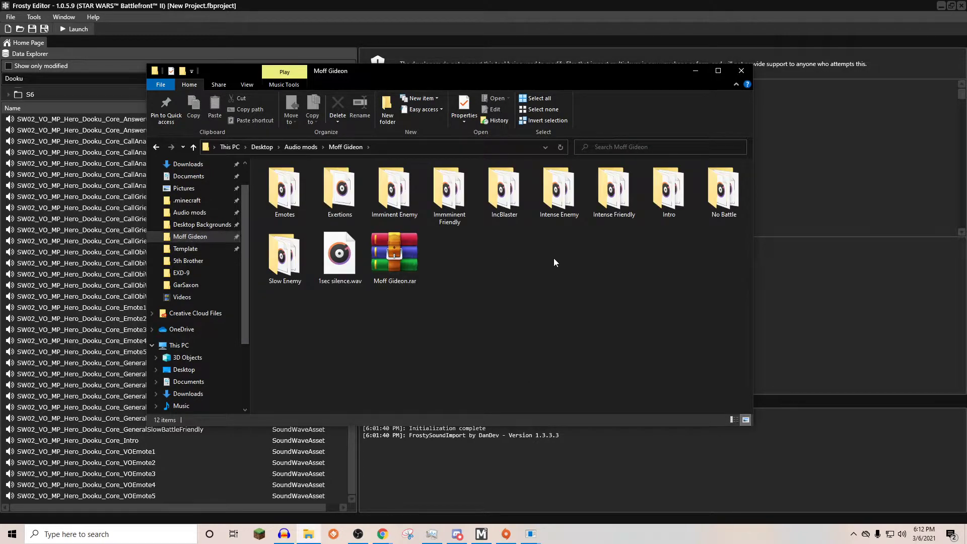
drag(736, 380, 637, 324)
click(291, 219)
click(591, 307)
double_click(327, 203)
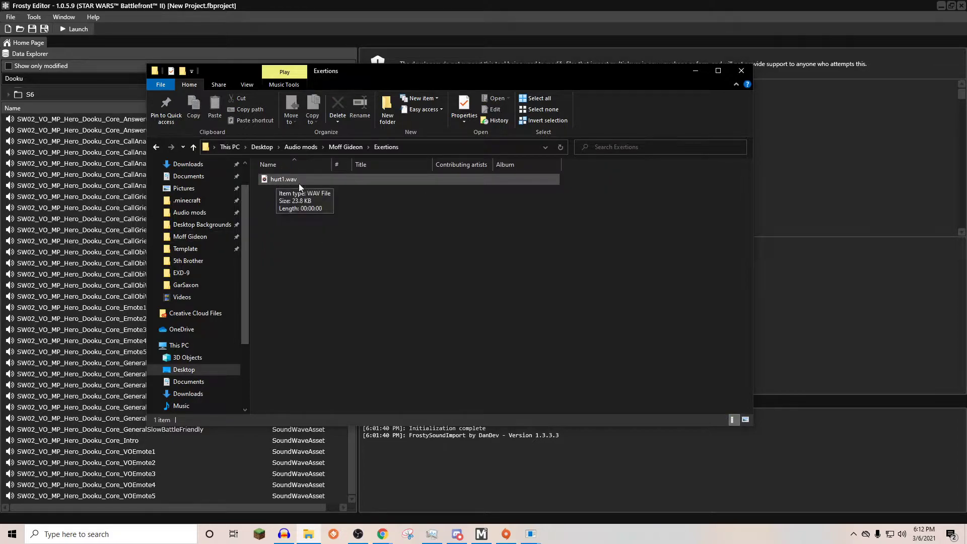
click(352, 148)
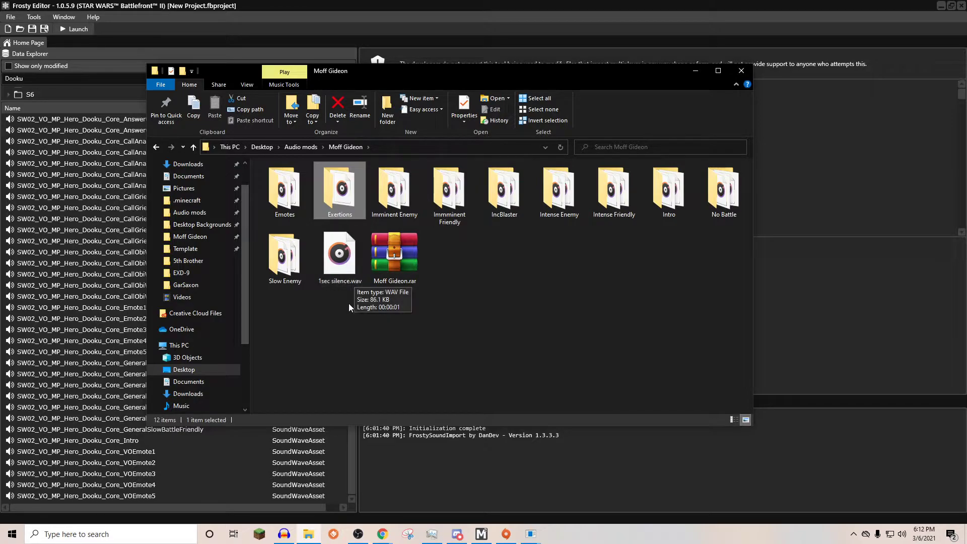
- Copy 1sec silence.wav from the Moff Gideon folder into its Exertions folder and rename the copy 4636.wav
drag(348, 303, 333, 262)
click(340, 197)
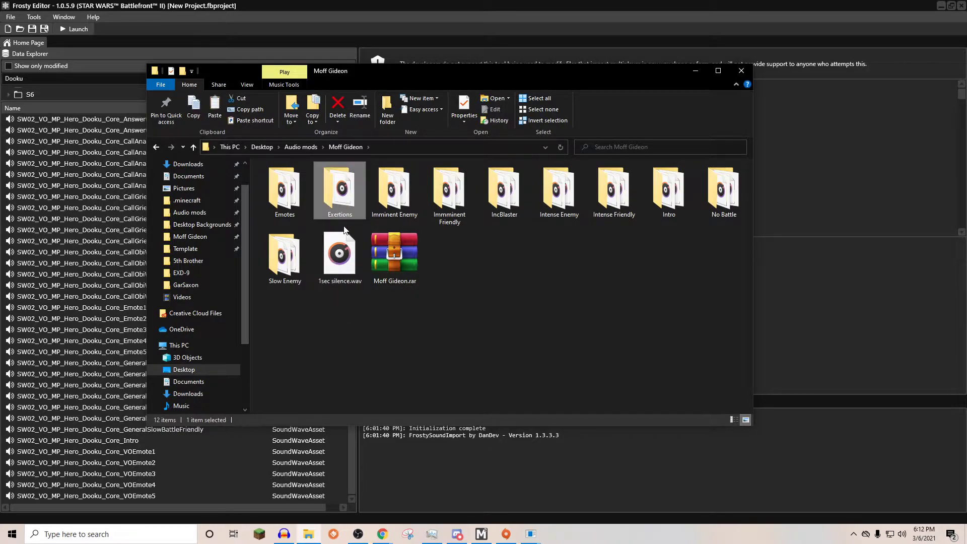
double_click(341, 199)
key(ctrl+v)
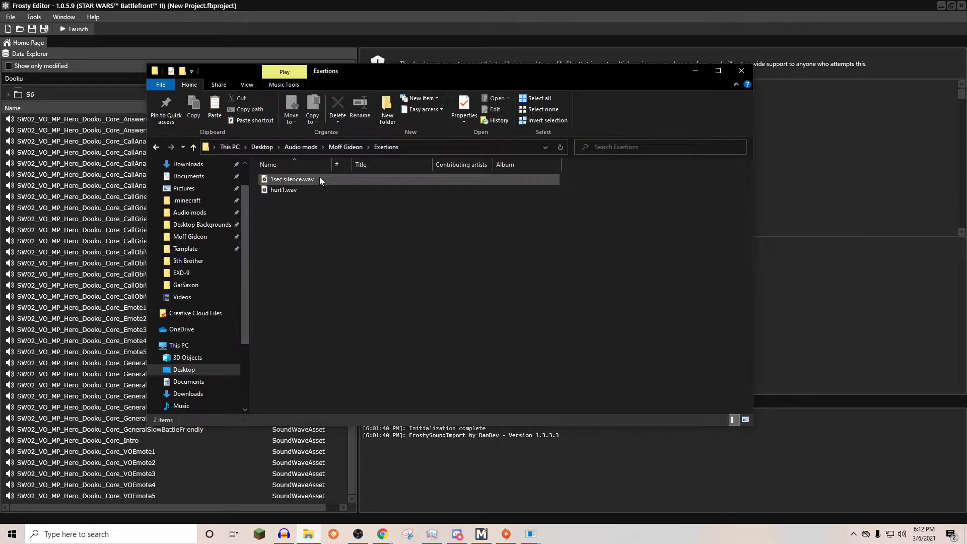
right_click(319, 176)
click(350, 418)
text(4636.wav)
click(352, 266)
- Paste another copy of 1sec silence.wav into the Exertions folder and rename it wweh.wav
key(ctrl+v)
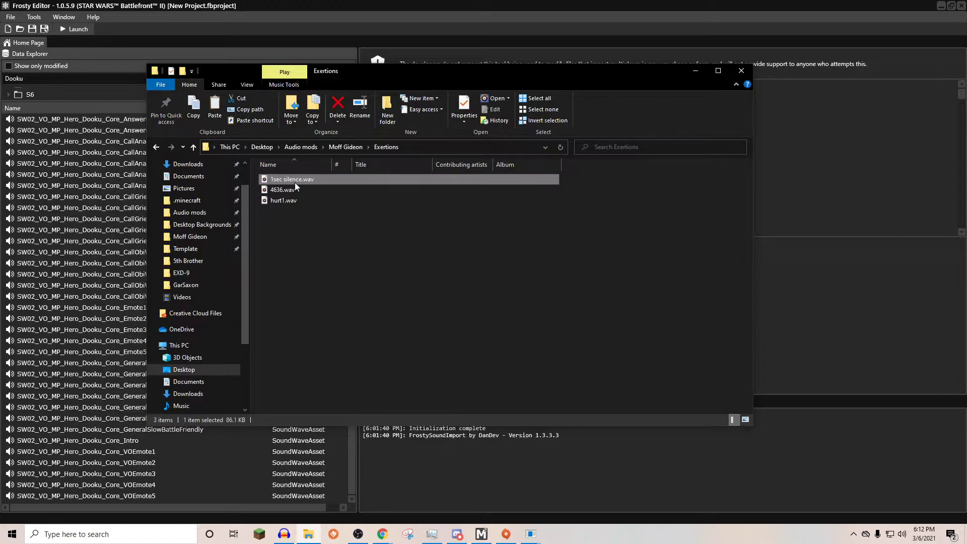
right_click(295, 181)
click(339, 427)
text(hurt2)
key(Return)
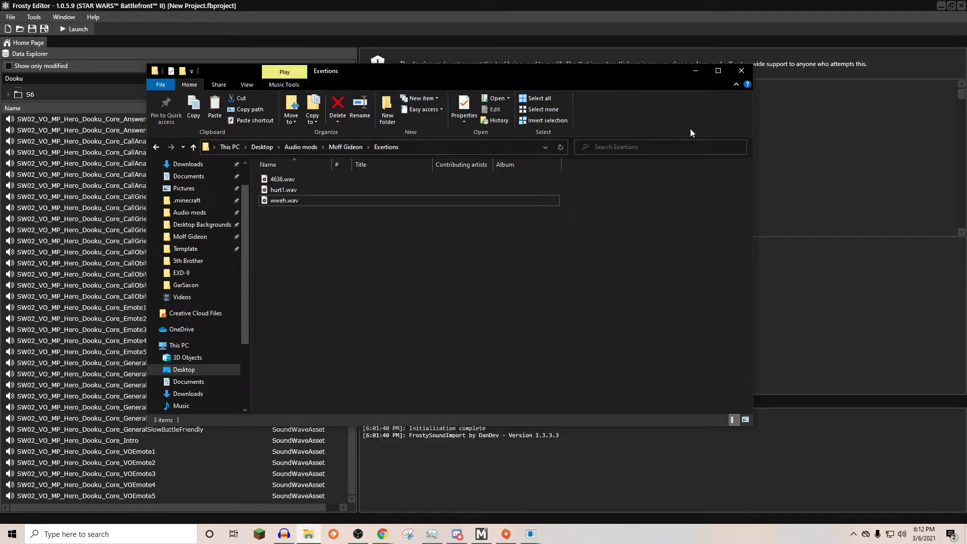
- Minimize File Explorer and open Dooku's Core Emote1, Emote2, Emote3 and Emote4 sound assets in Frosty Editor
click(694, 70)
drag(352, 400, 318, 125)
drag(353, 173, 348, 340)
double_click(152, 312)
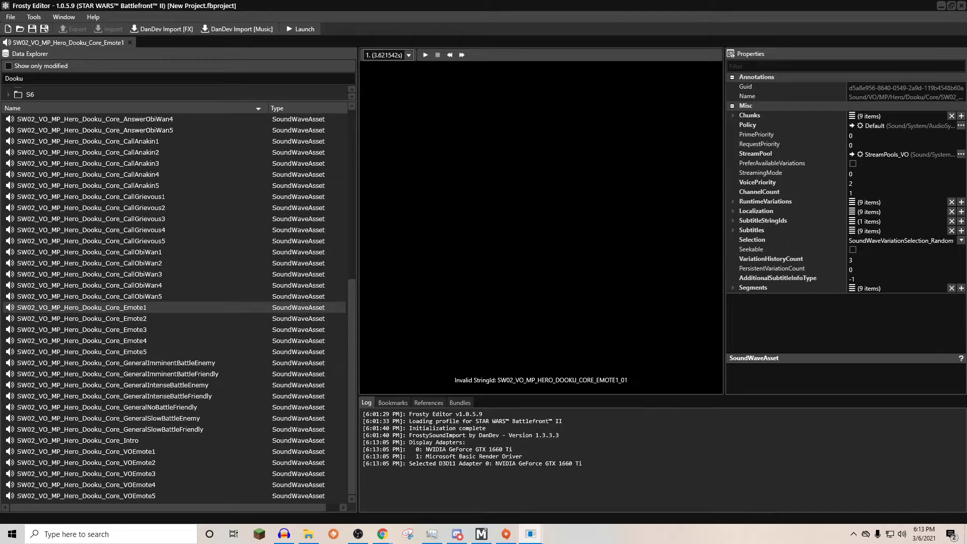
double_click(129, 319)
double_click(144, 329)
double_click(144, 340)
- Return to the Emote1 asset, enlarge the folder tree above the asset list, and clear Emote1's StreamPool reference
click(95, 43)
drag(355, 296, 363, 383)
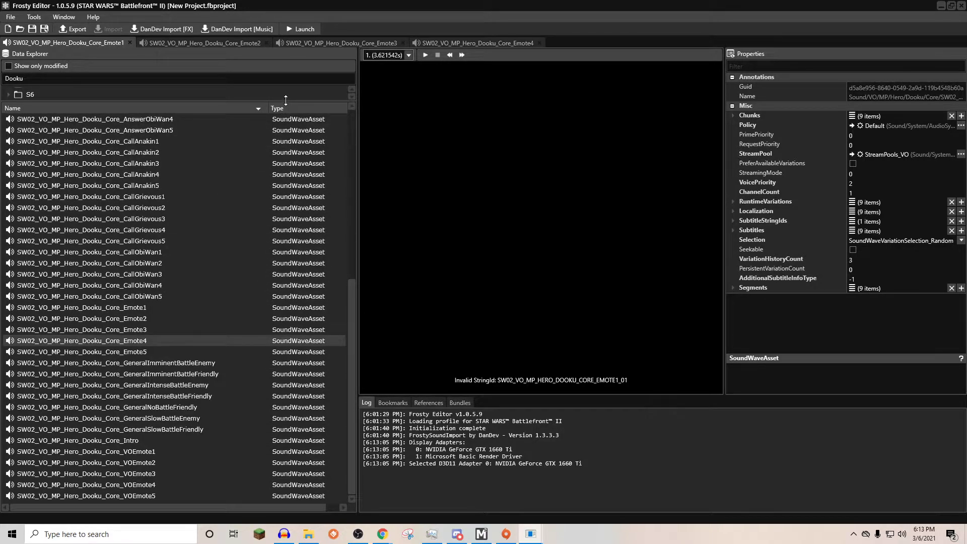
drag(286, 100, 276, 197)
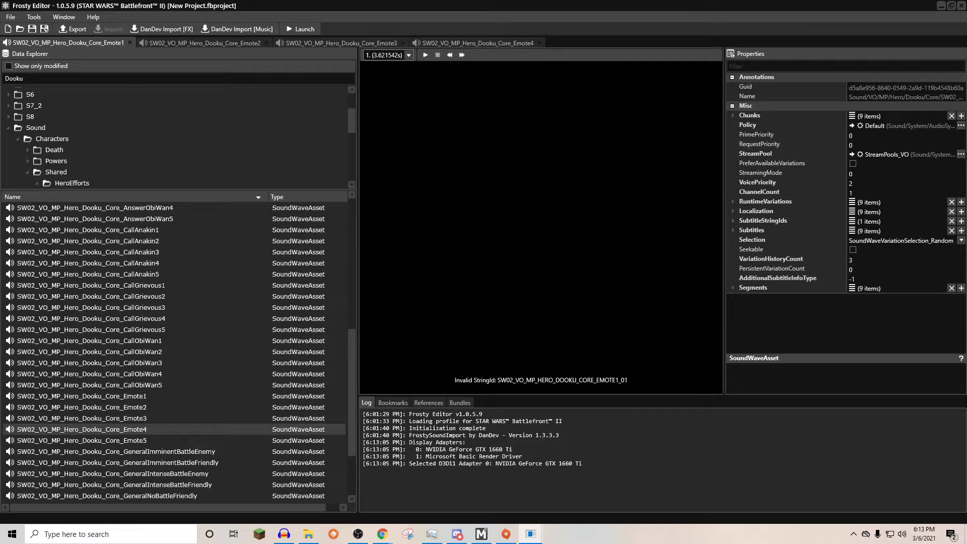
click(961, 154)
click(958, 166)
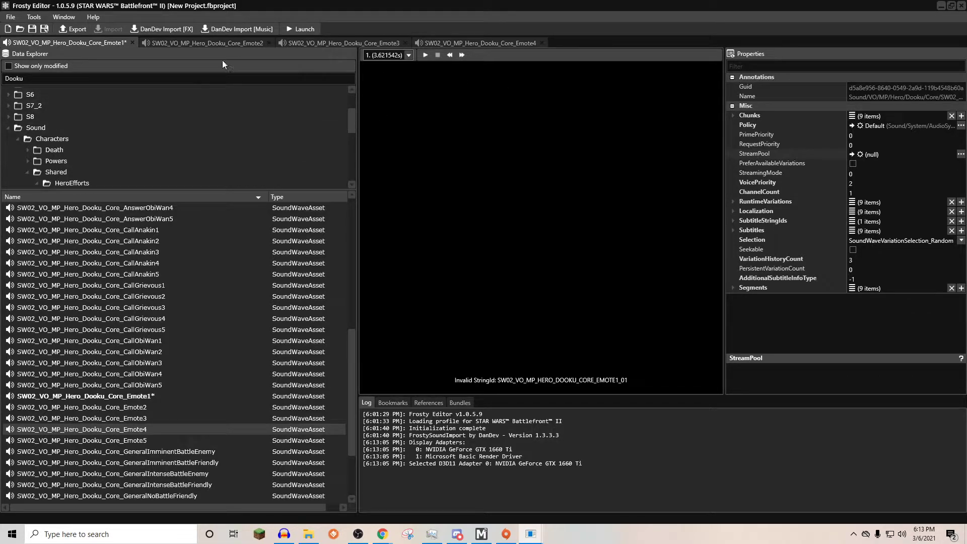
- Dismiss the audio import dialog and play Emote1's original voice line
click(237, 29)
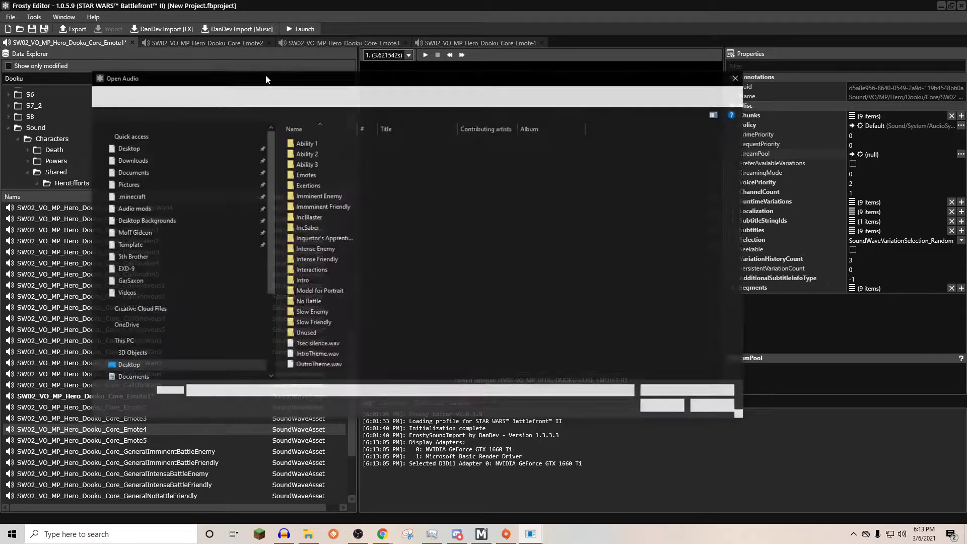
click(694, 394)
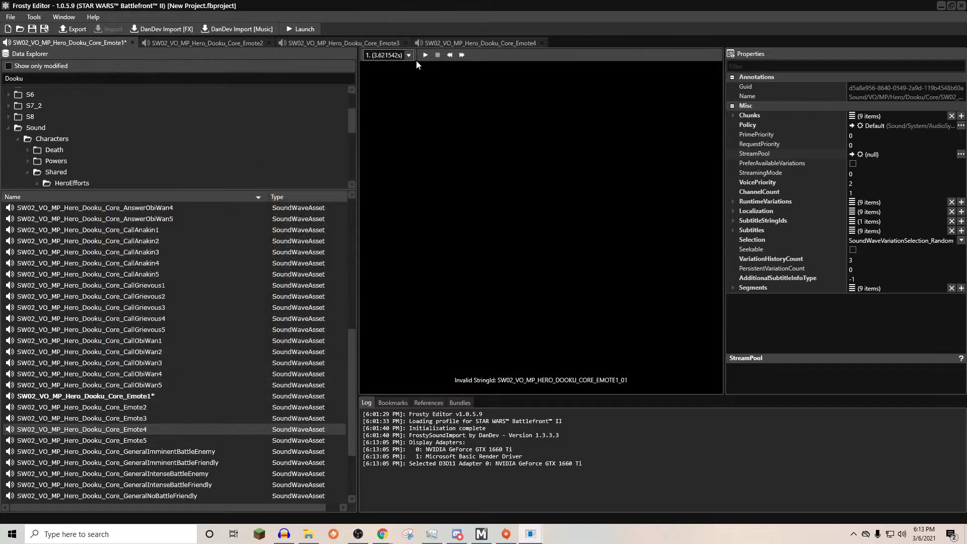
click(424, 55)
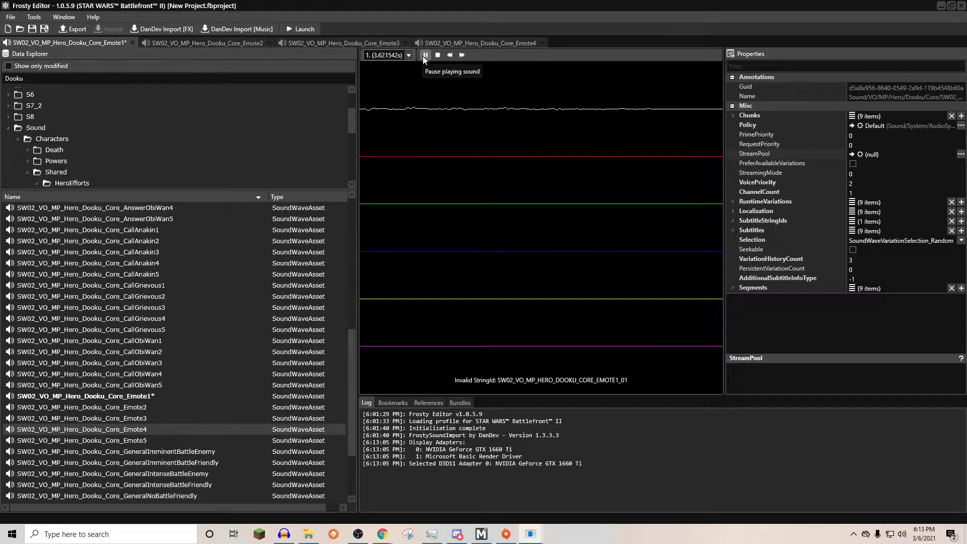
- Import "in a few moments it will be mine.wav" from Moff Gideon's Emotes folder into Emote1 using DanDev Import [Music]
click(240, 29)
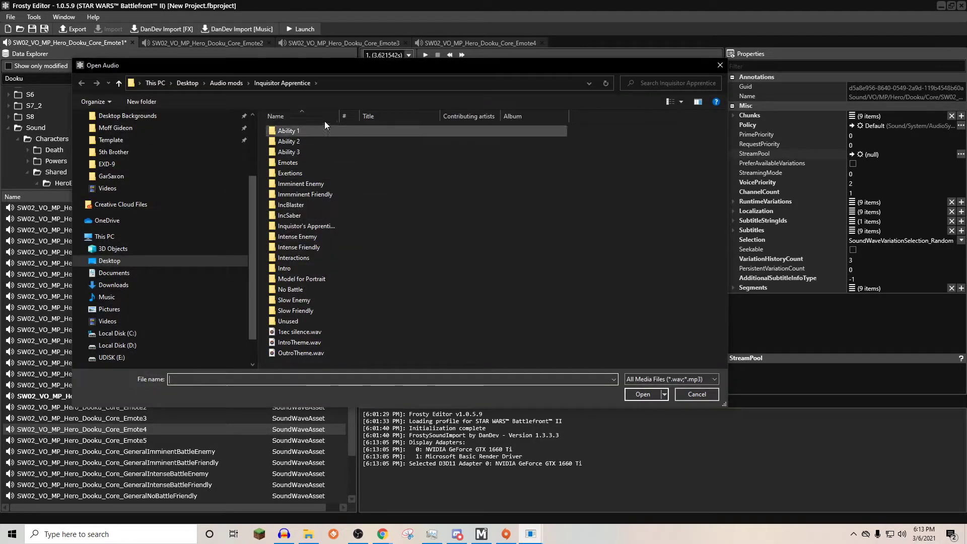
click(280, 73)
scroll(108, 145, up, 1)
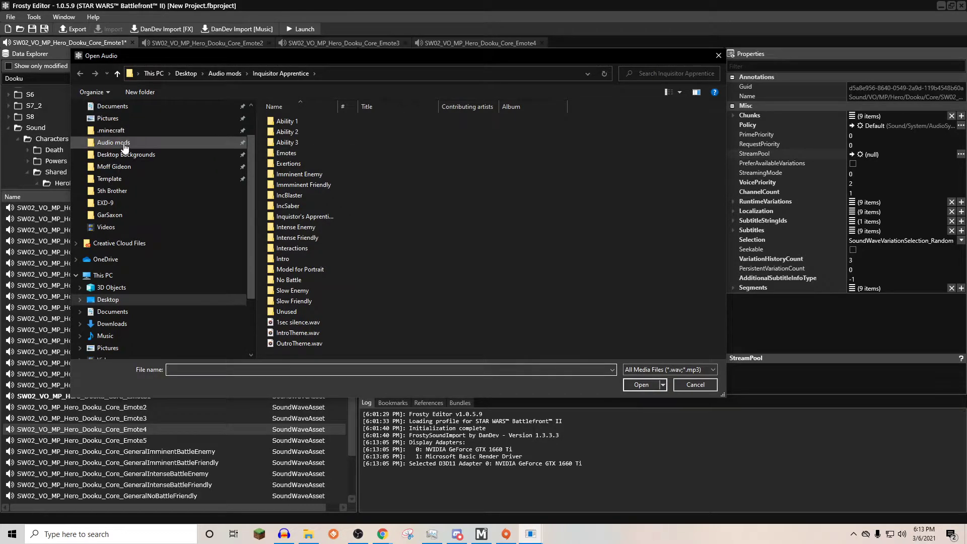
click(121, 167)
double_click(285, 121)
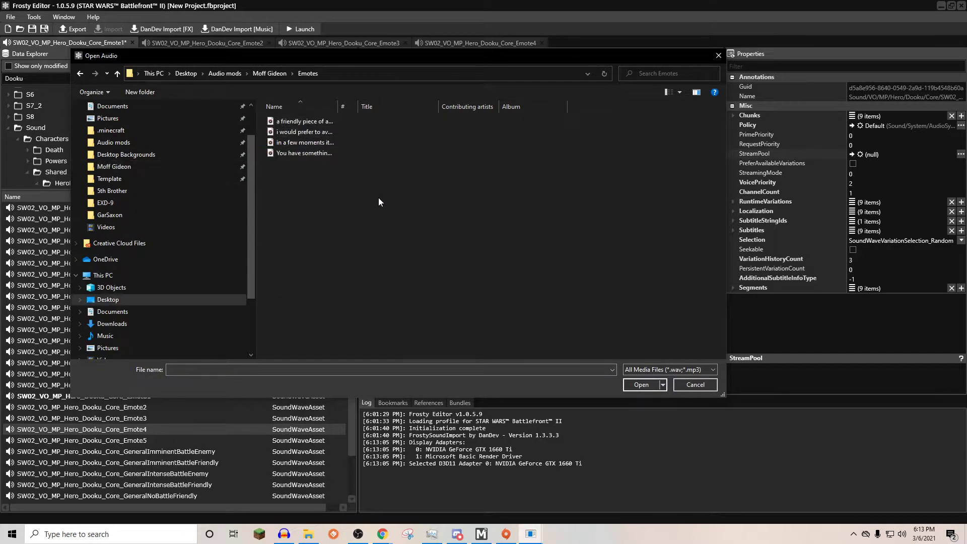
click(312, 123)
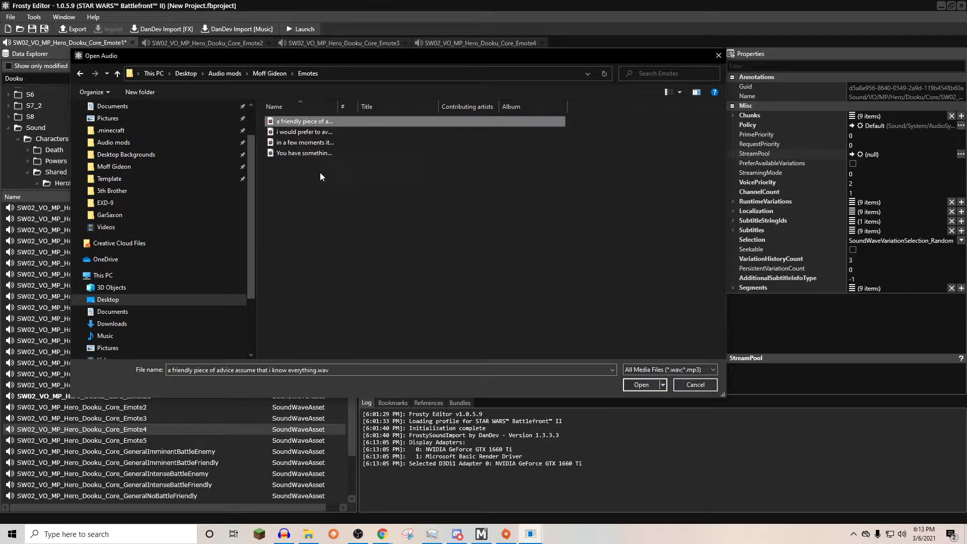
click(315, 154)
click(306, 133)
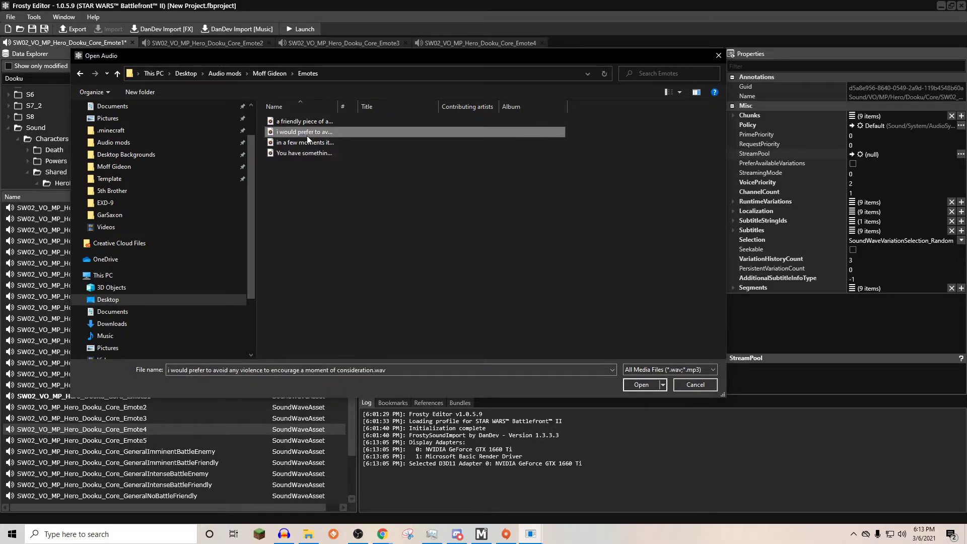
click(307, 143)
click(315, 153)
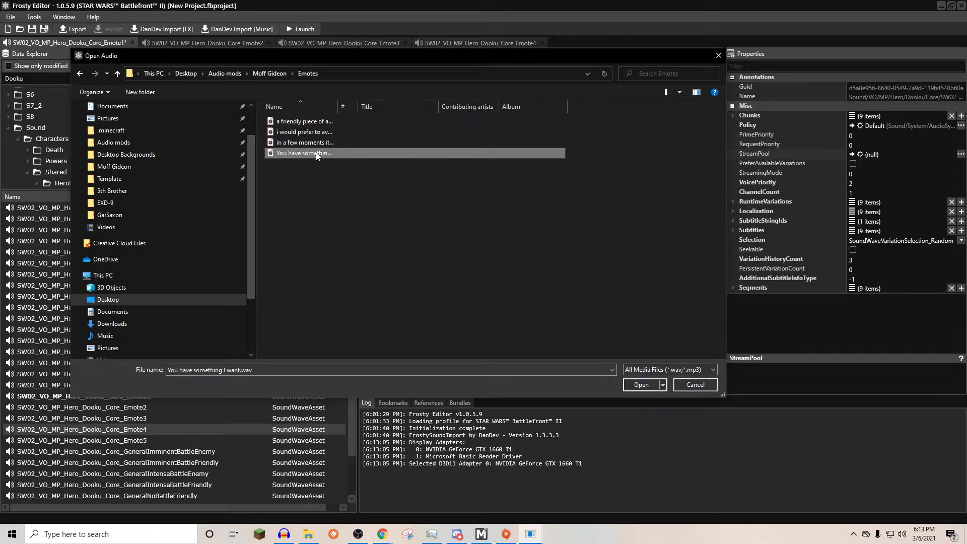
double_click(313, 142)
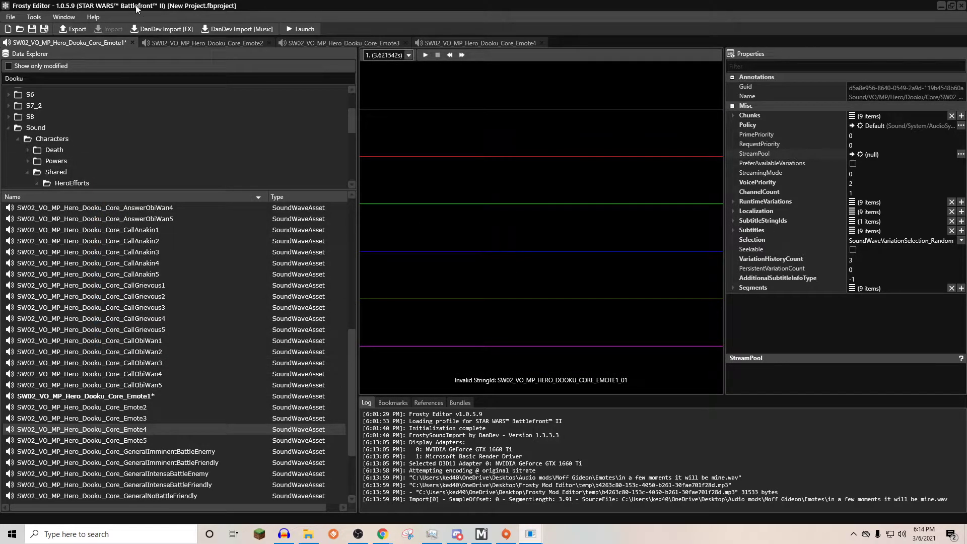
- Save the project in the Moff Gideon folder as "Moff Gideon Audio Overhaul"
click(31, 32)
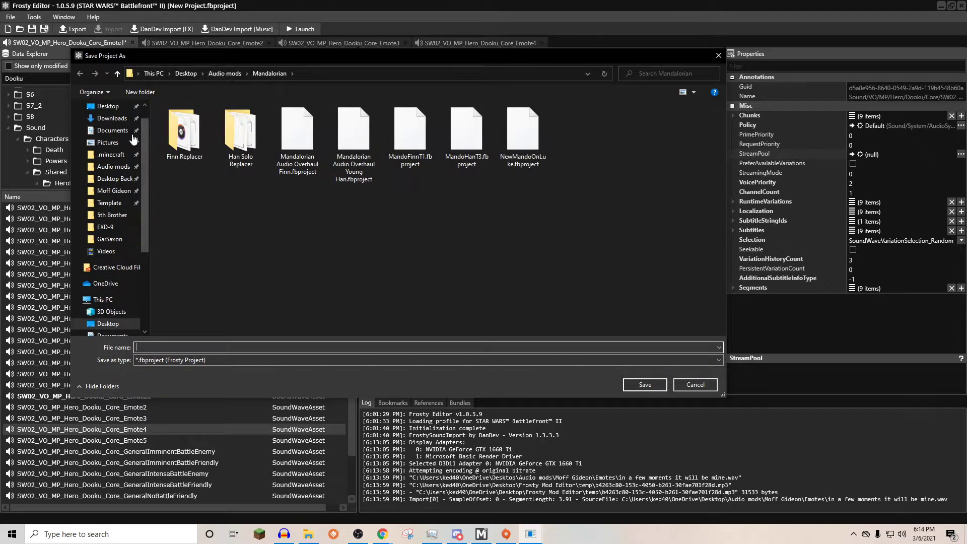
click(113, 190)
click(204, 347)
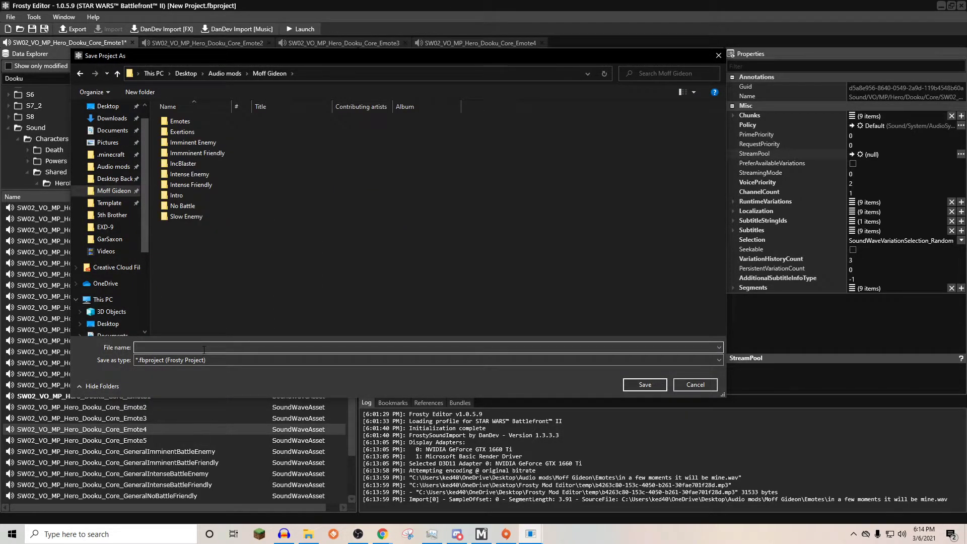
text(Moff G)
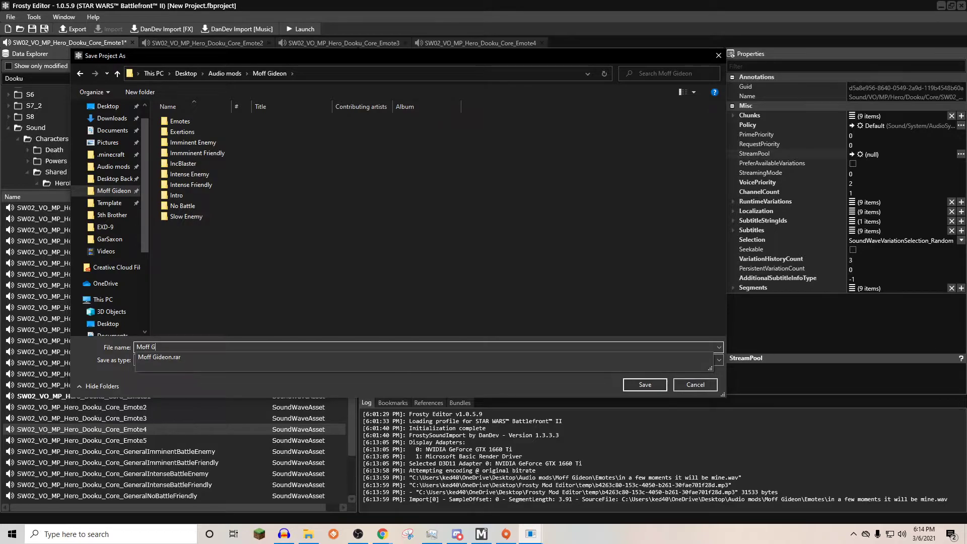
text(ideon Audio Ov)
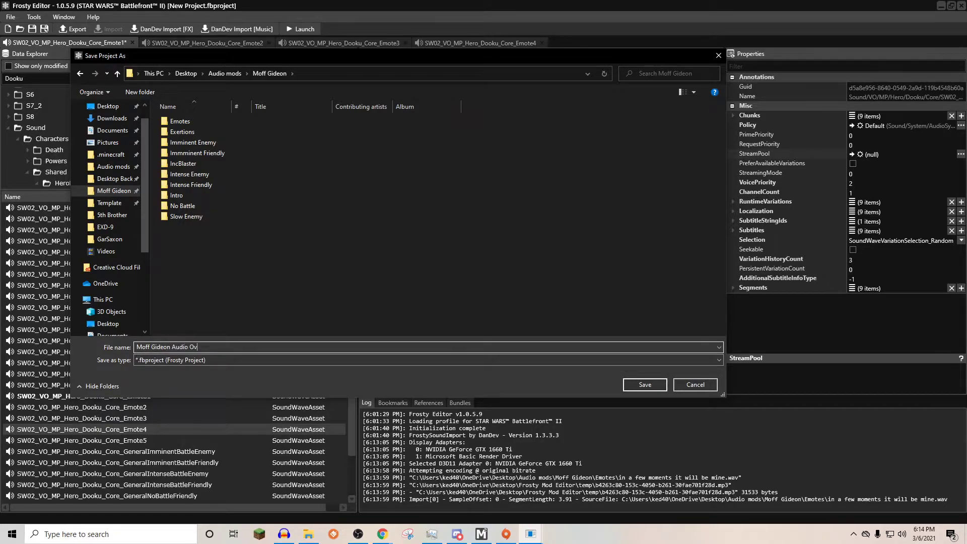
text(erhaul)
key(Return)
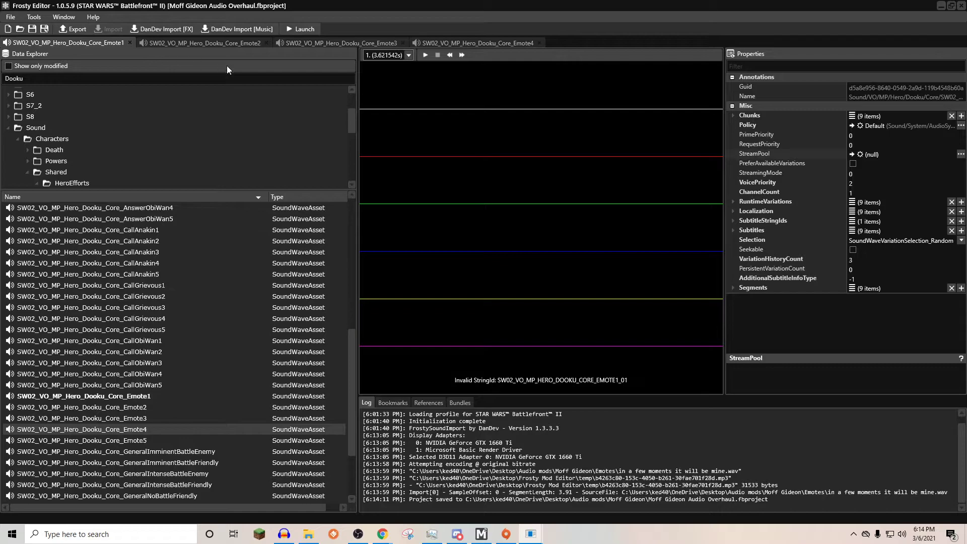
- Switch to the Emote2 asset, clear its StreamPool reference, and play its original voice line
click(237, 43)
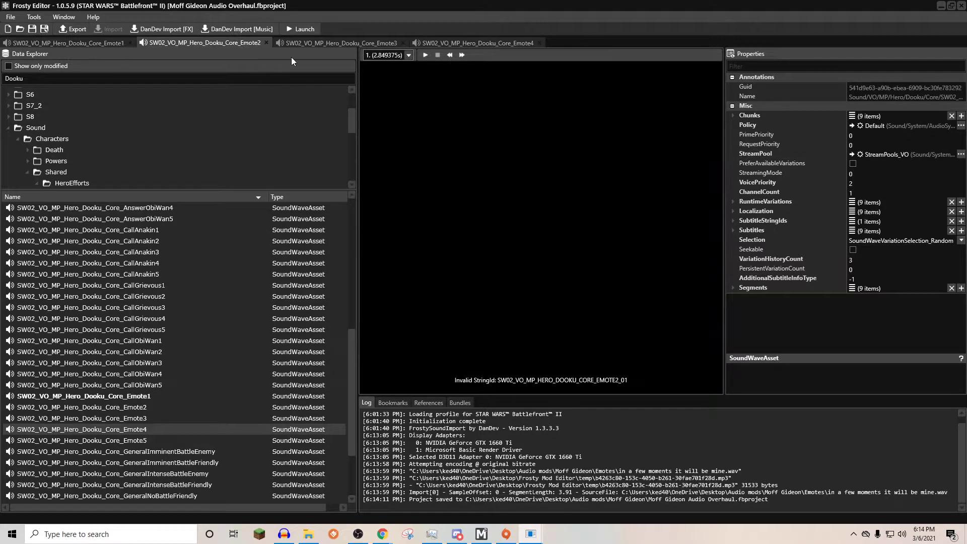
click(961, 154)
click(907, 176)
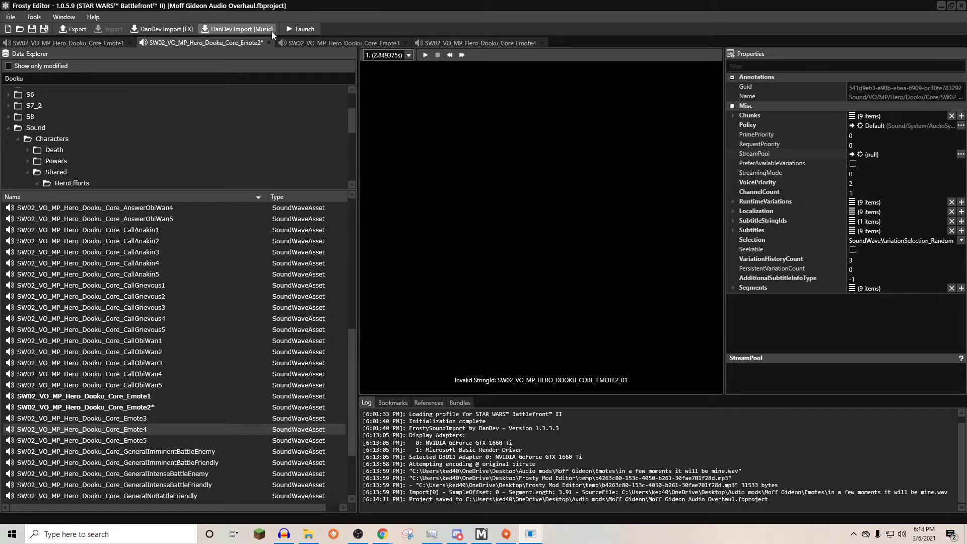
click(426, 55)
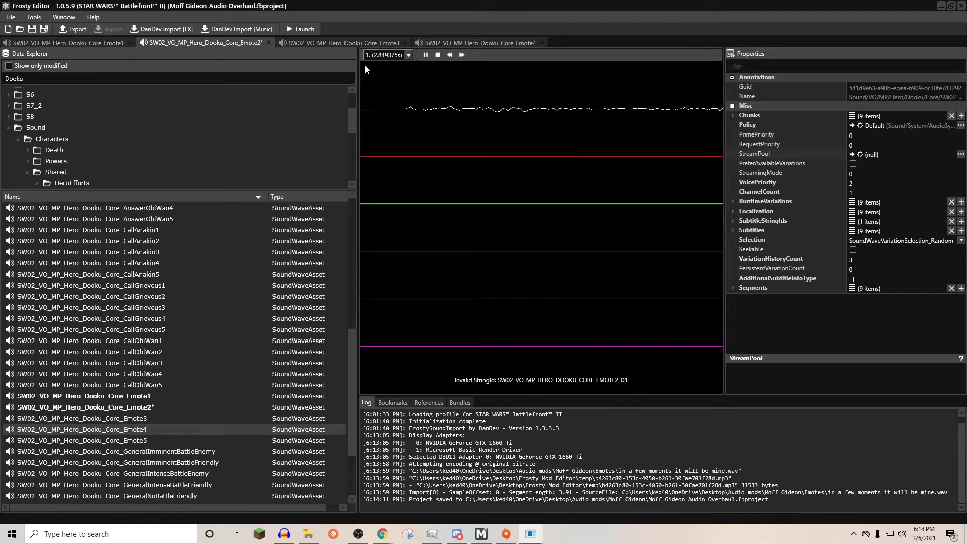
- Import "You have something I want.wav" from Moff Gideon's Emotes folder into Emote2 using DanDev Import [Music], and switch to Emote3
click(246, 29)
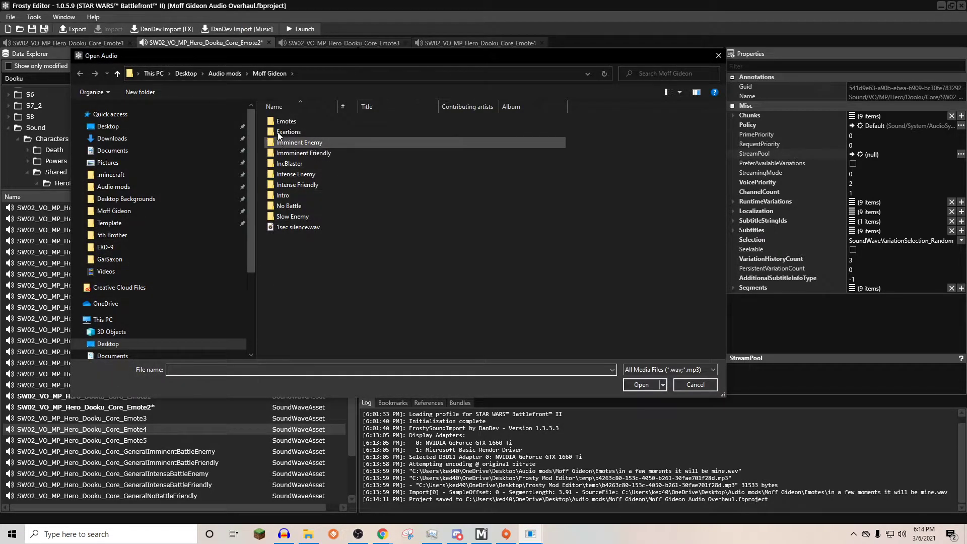
double_click(280, 122)
click(293, 123)
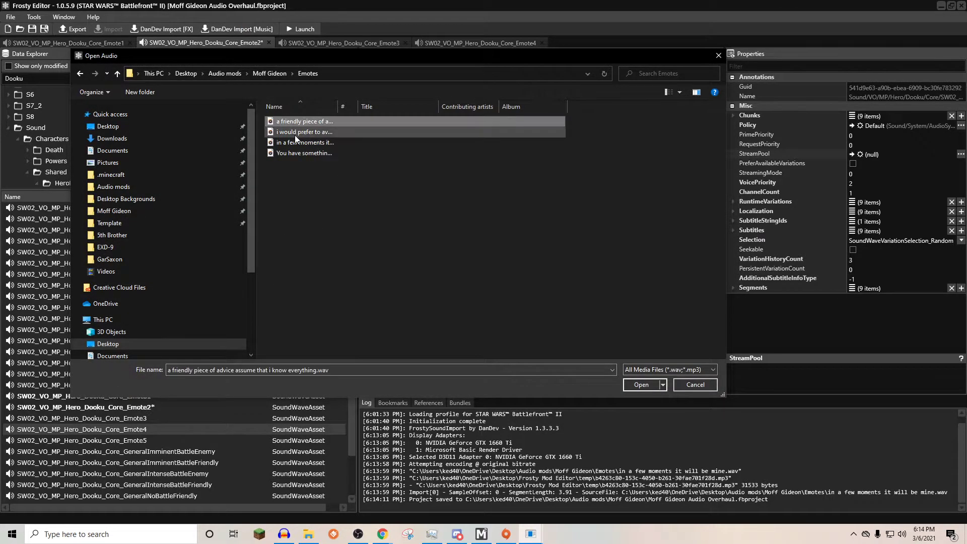
click(294, 143)
click(295, 152)
click(297, 132)
click(302, 142)
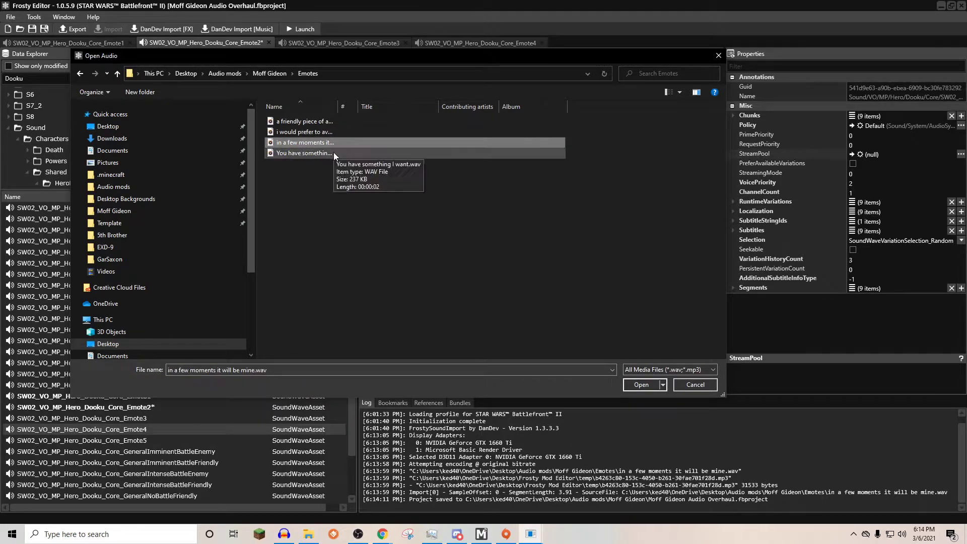
click(329, 153)
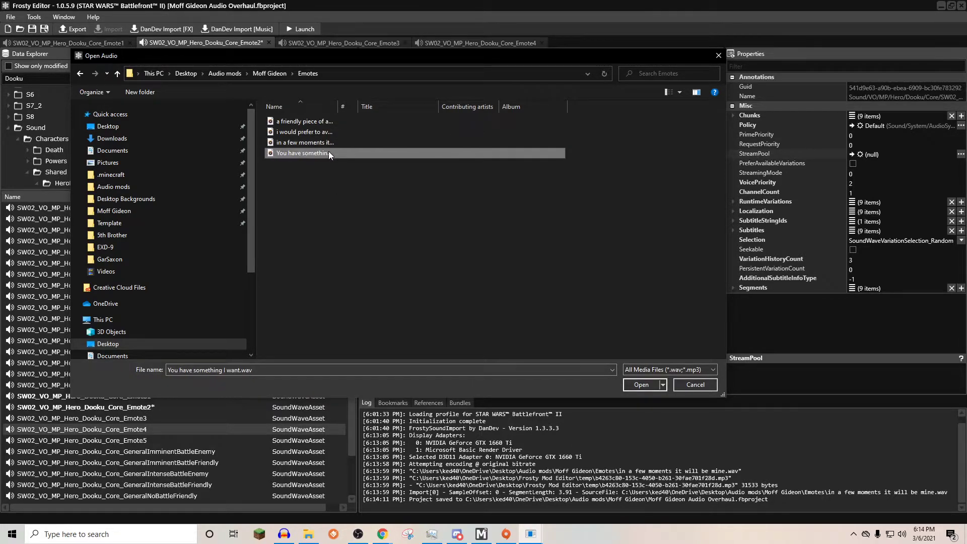
double_click(300, 154)
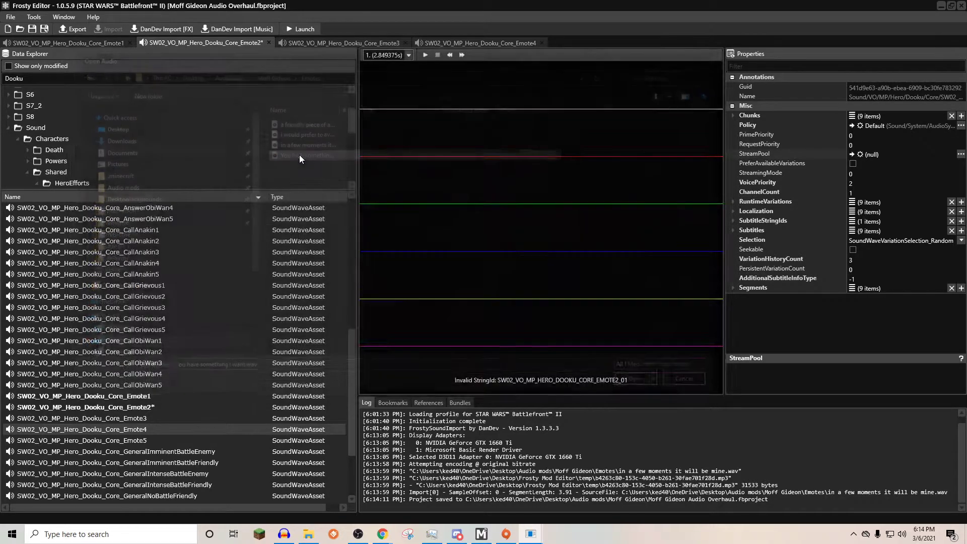
click(320, 45)
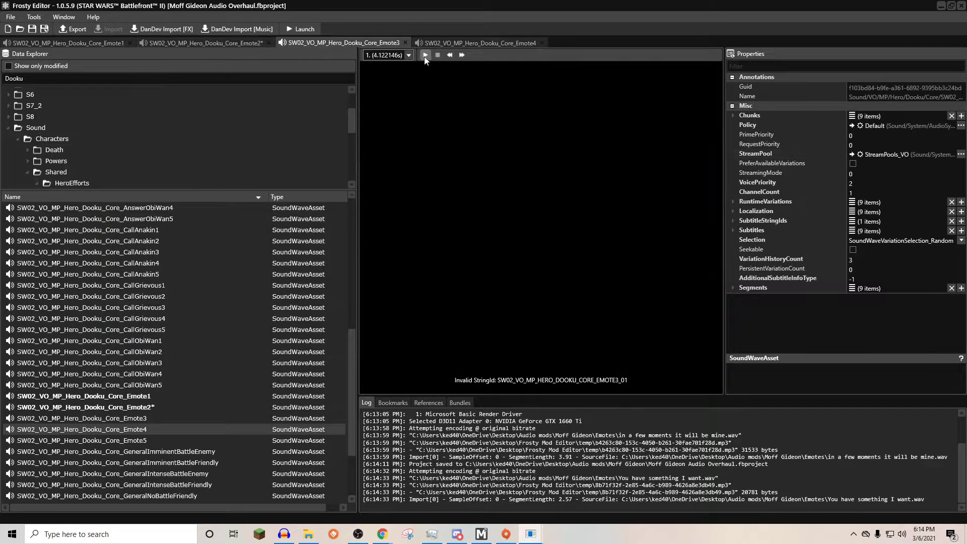
- Preview Emote3's original line, clear its StreamPool reference, and import "a friendly piece of advice assume that i know everything.wav" using DanDev Import [Music]
click(425, 55)
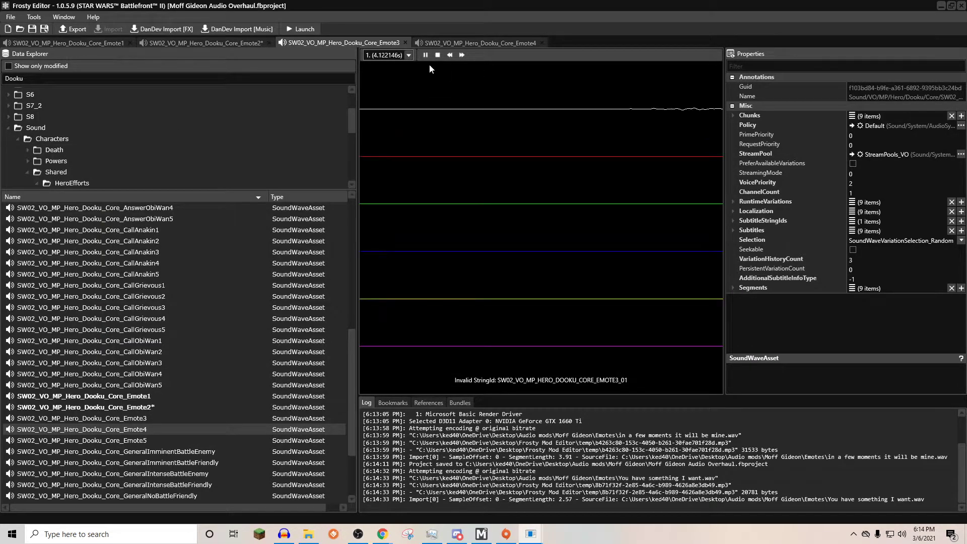
click(961, 155)
click(877, 164)
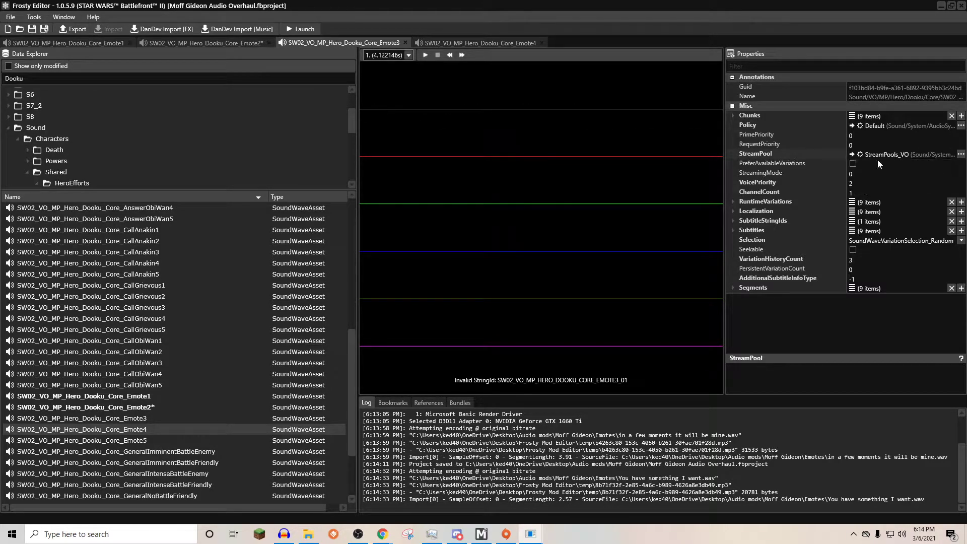
click(241, 29)
double_click(318, 121)
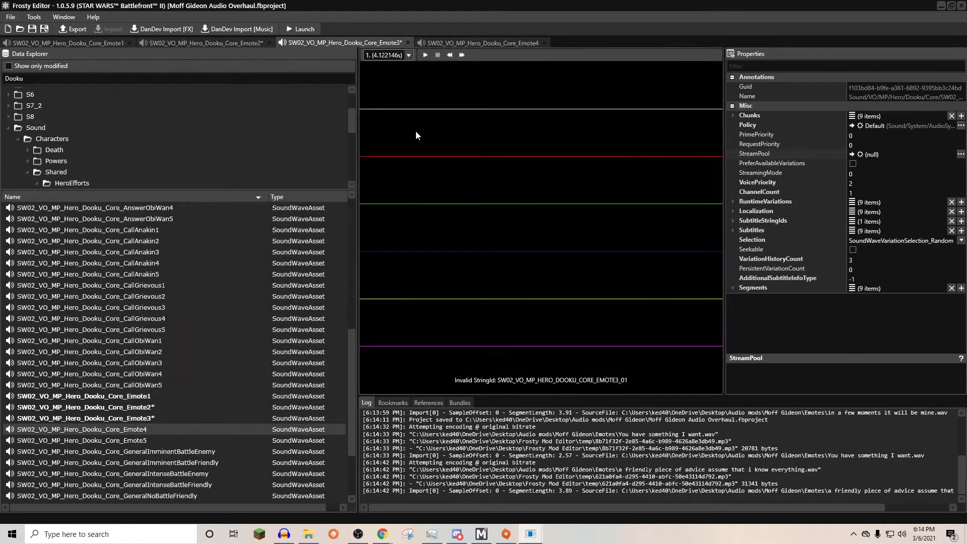
- Preview Emote4's line, clear its StreamPool, and import "i would prefer to avoid any violence to encourage a moment of consideration.wav" using DanDev Import [Music]
click(475, 43)
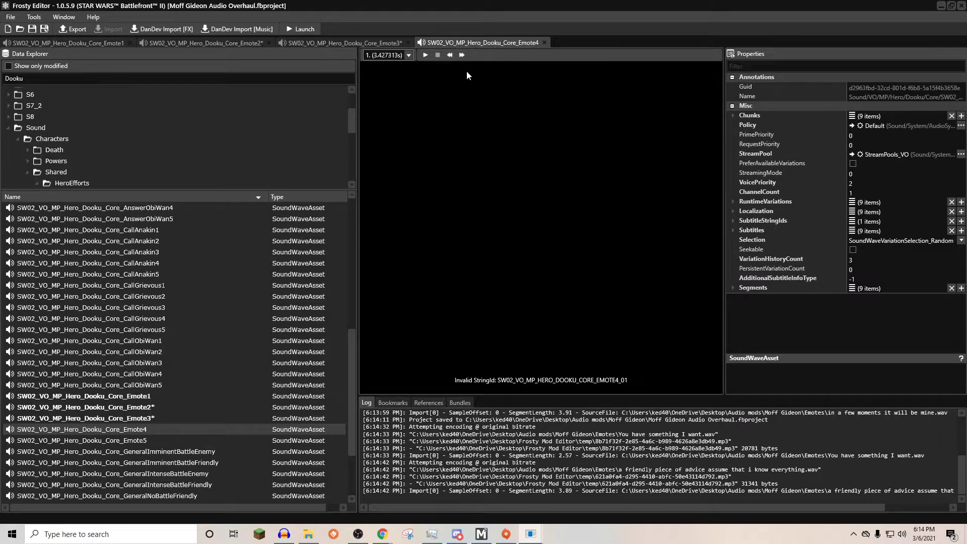
click(426, 54)
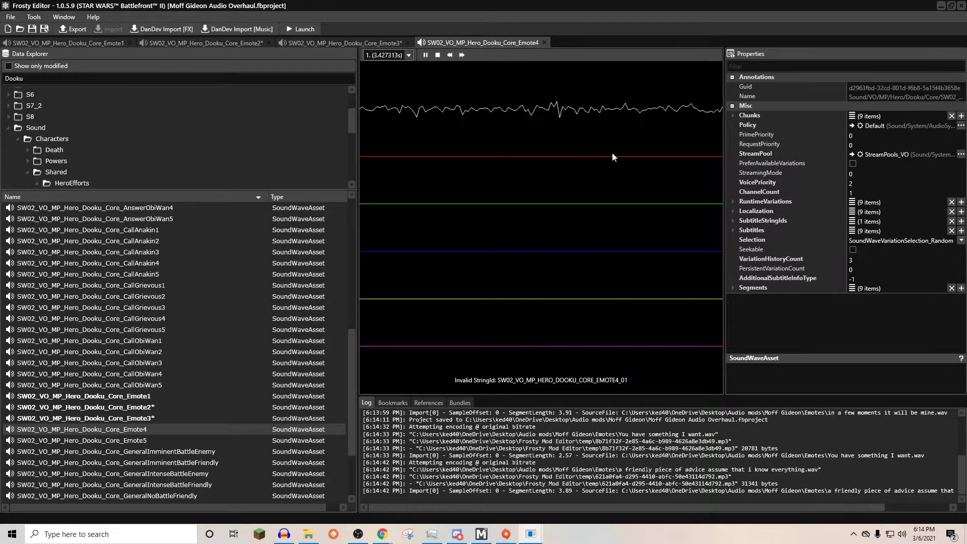
click(964, 156)
click(886, 162)
click(228, 27)
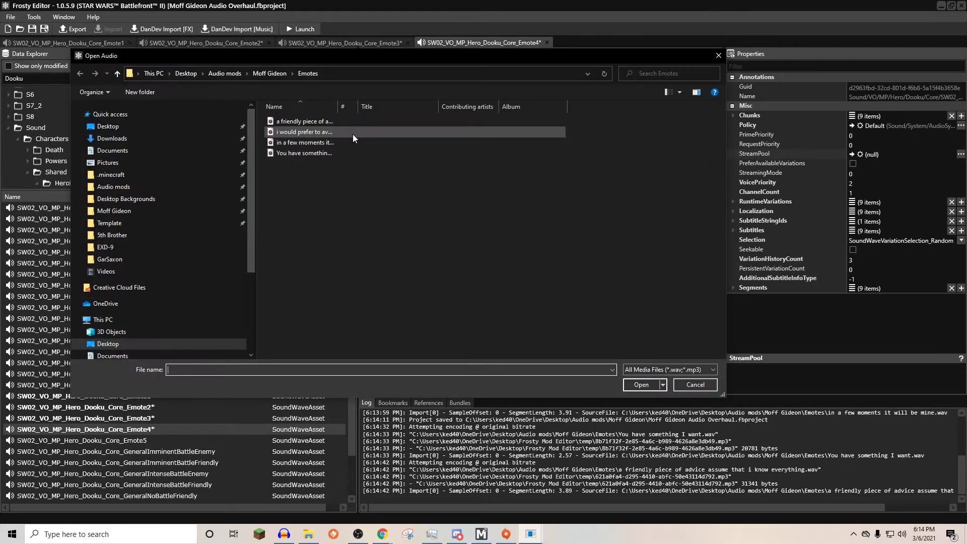
click(352, 134)
double_click(301, 132)
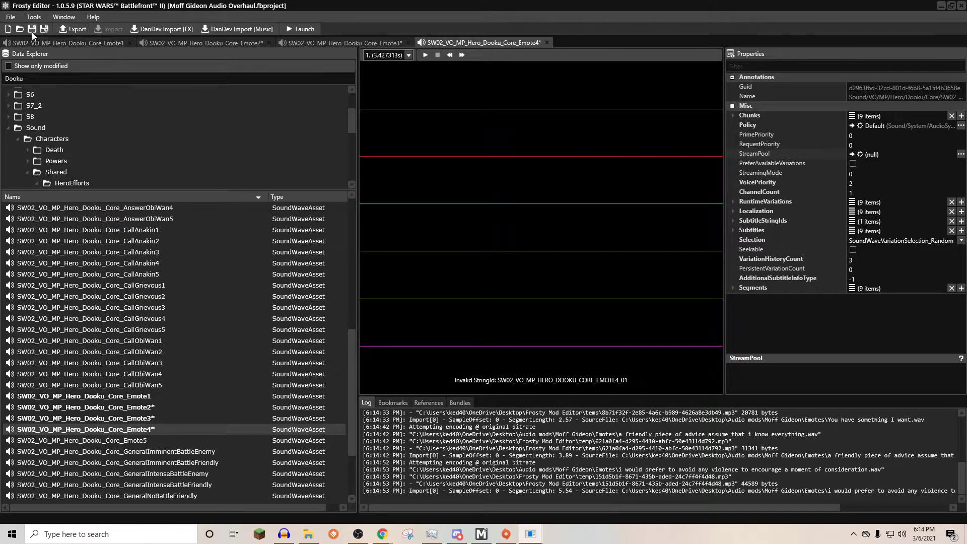
- Save the project and close all four open Dooku emote assets, Emote1 through Emote4
click(34, 32)
click(130, 42)
click(130, 42)
click(130, 42)
click(130, 42)
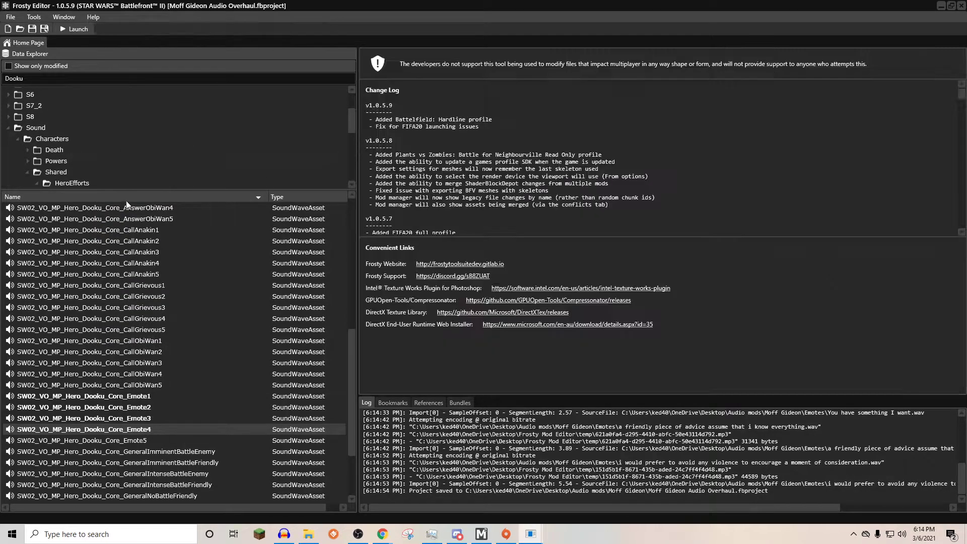
- Reopen the modified Dooku Core assets Emote1, Emote2, Emote3 and Emote4
double_click(162, 396)
double_click(156, 408)
double_click(156, 419)
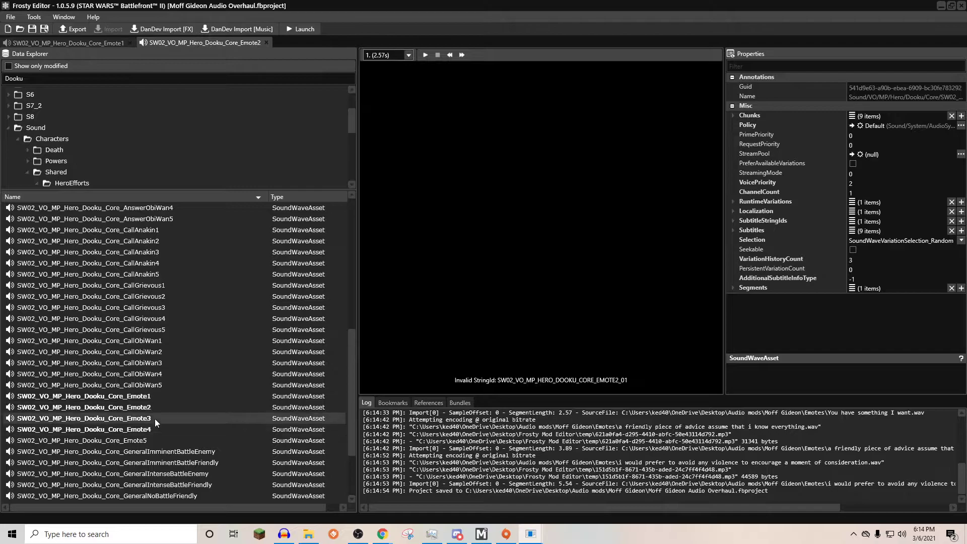
double_click(155, 429)
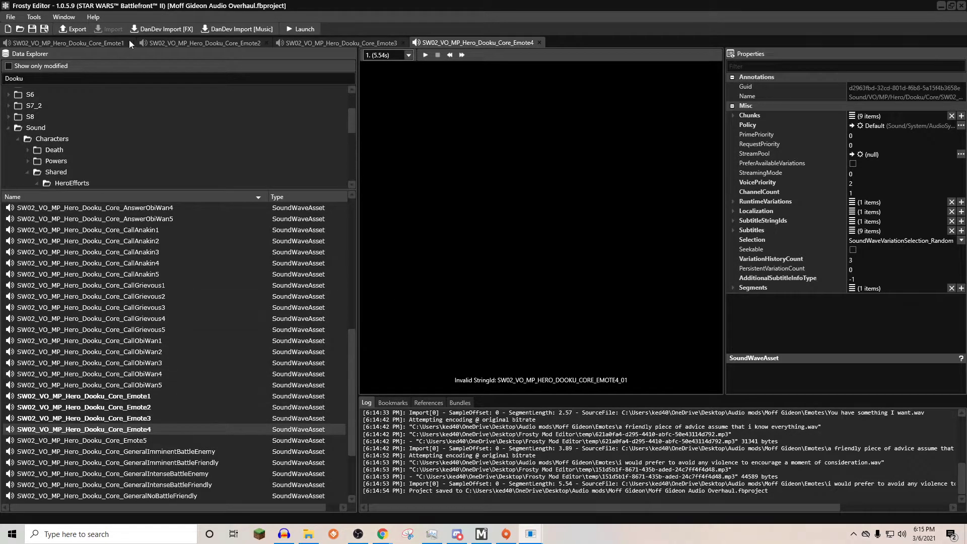
- Play back the imported clips in Emote1 and Emote3 as a check, and close all four emote assets
click(112, 44)
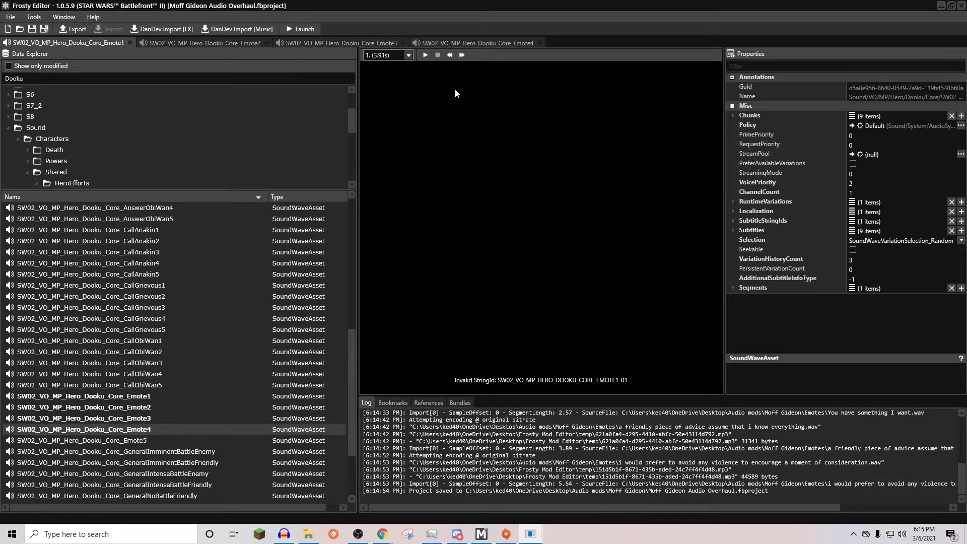
click(428, 56)
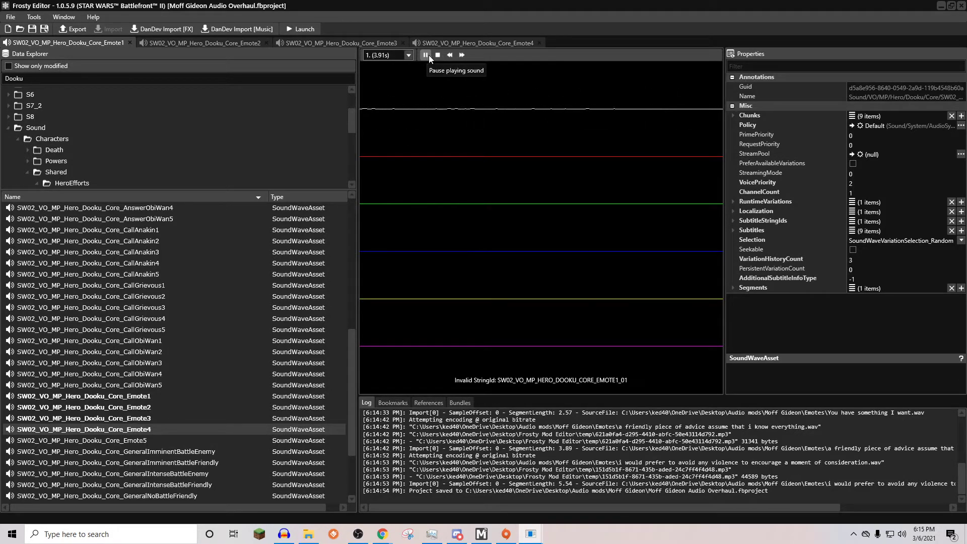
click(379, 44)
click(426, 55)
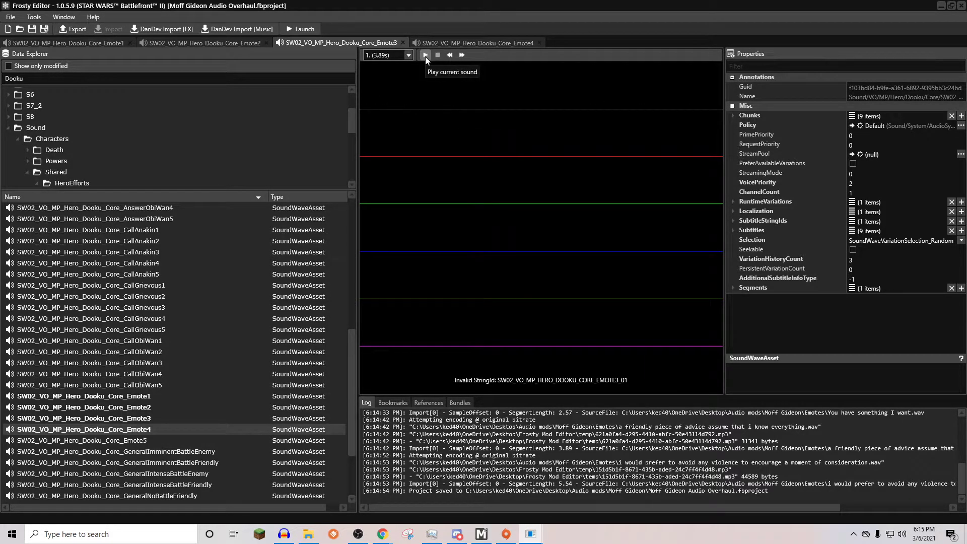
click(425, 56)
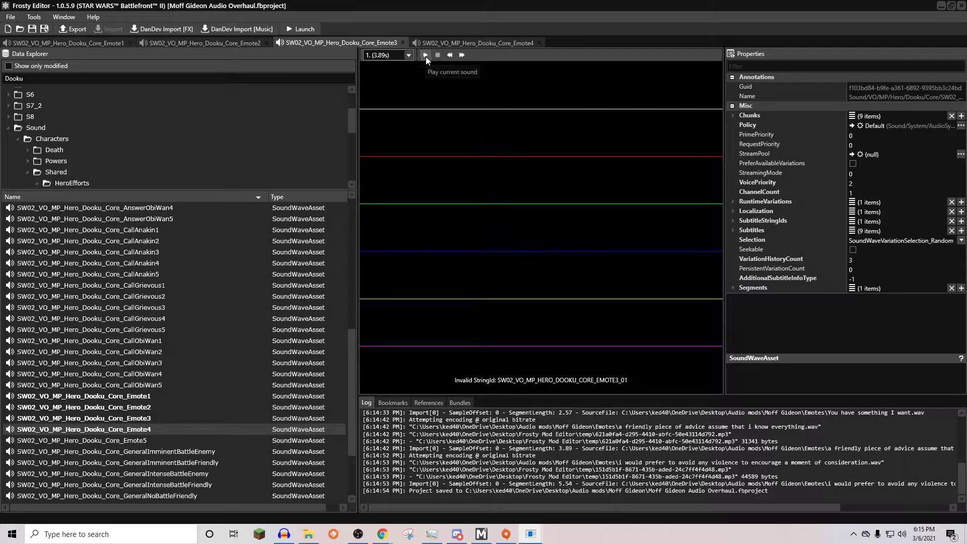
click(131, 42)
click(131, 43)
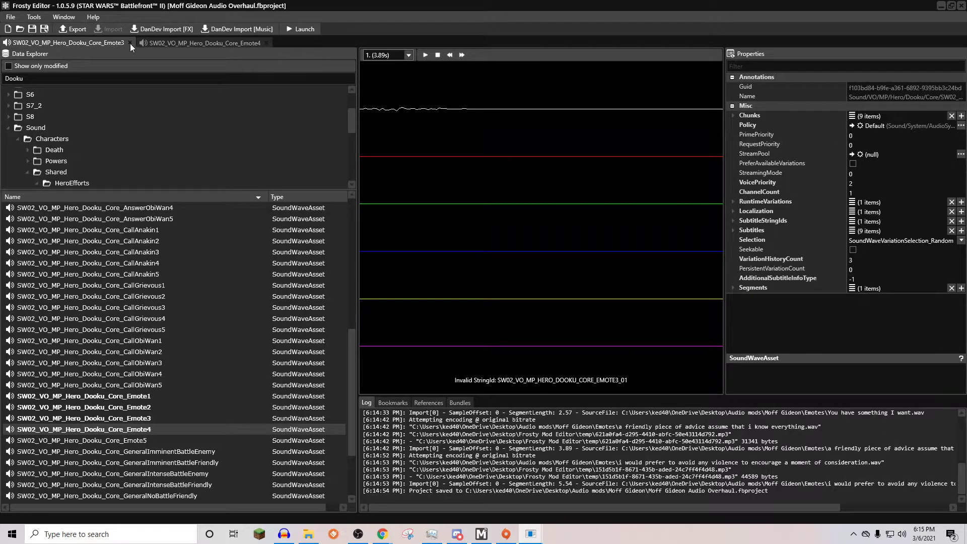
click(130, 43)
click(129, 43)
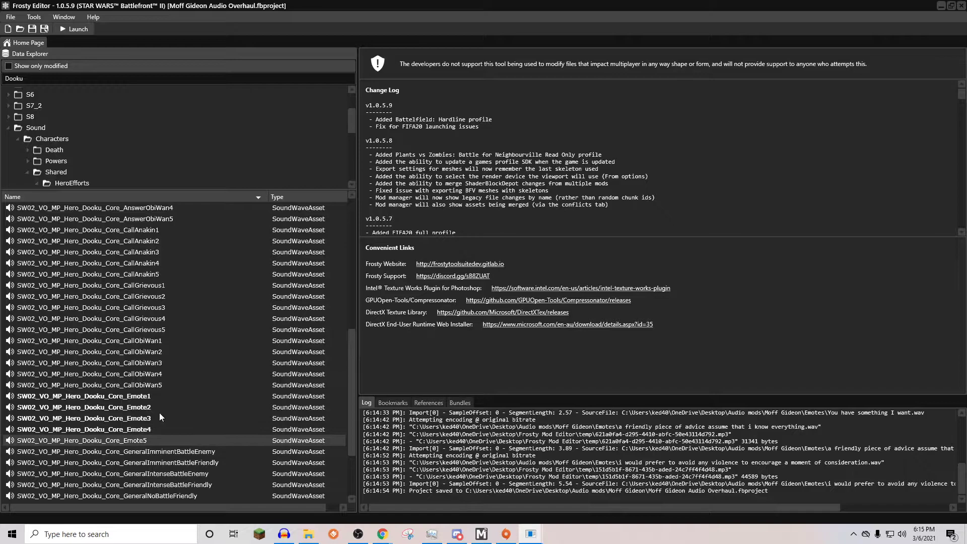
- Open Emote5, preview its original line, and replace it with "1sec silence.wav" using DanDev Import [Music]
double_click(142, 442)
click(425, 55)
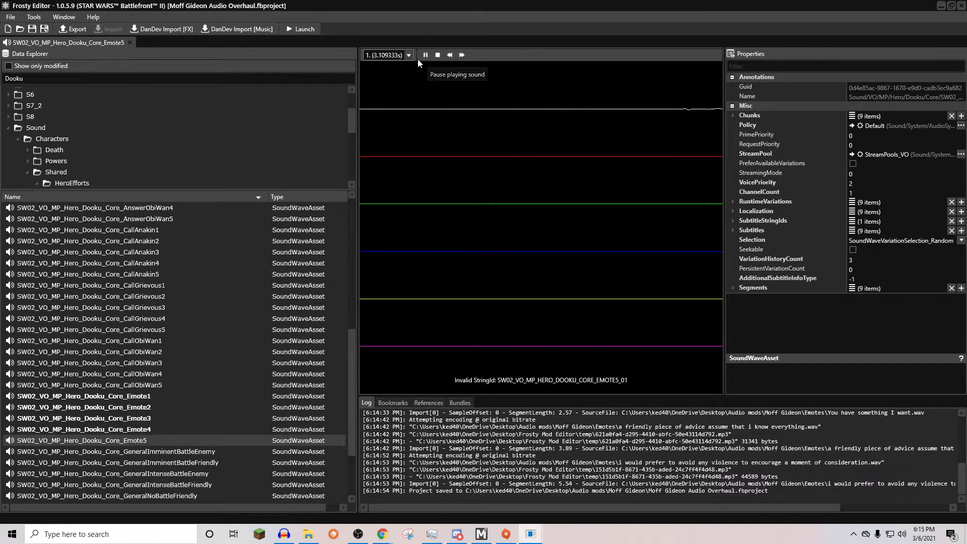
click(240, 30)
click(277, 78)
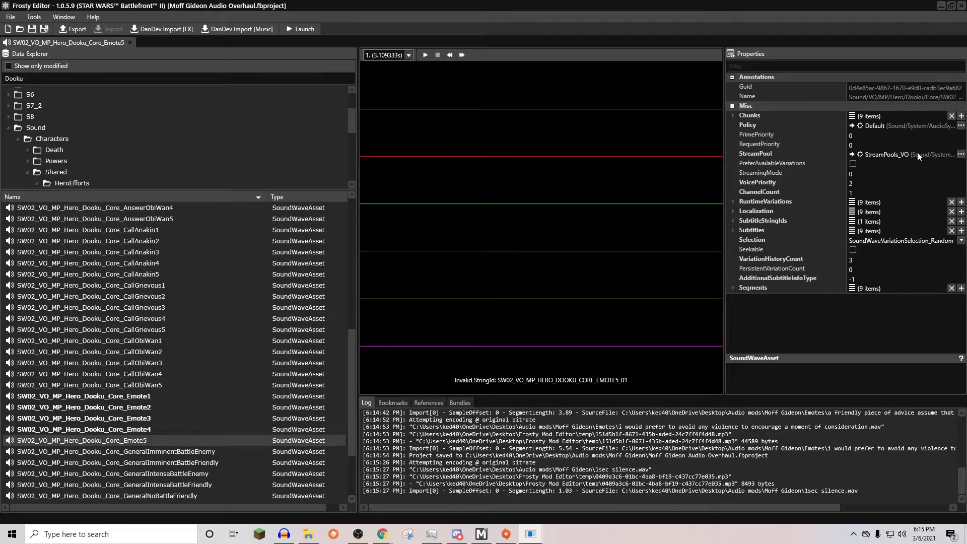
- Clear the StreamPool reference of Emote5, save the project, and close the asset
click(960, 154)
click(886, 166)
click(38, 32)
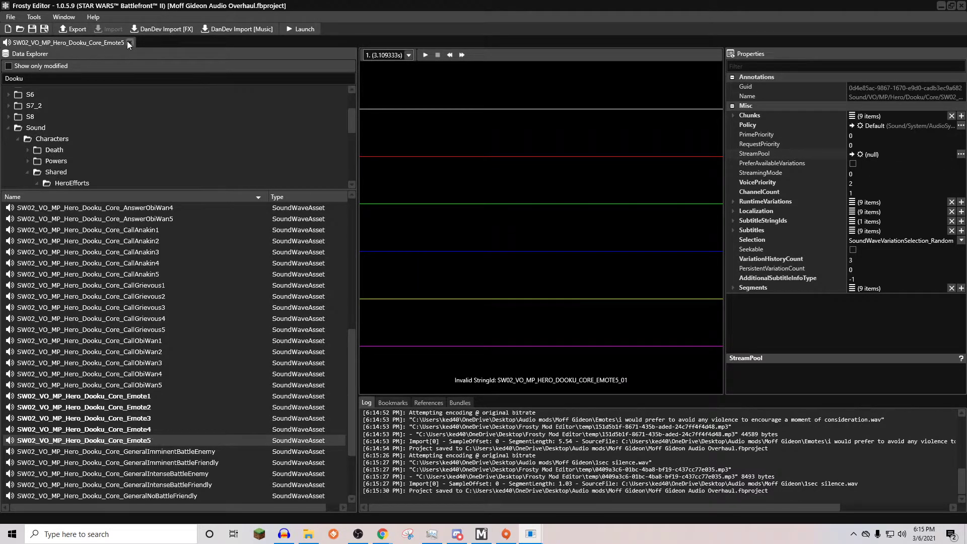
click(128, 41)
- Switch to Audacity, generate 1.102 seconds of silence on a mono audio track, and return to Frosty Editor
click(284, 533)
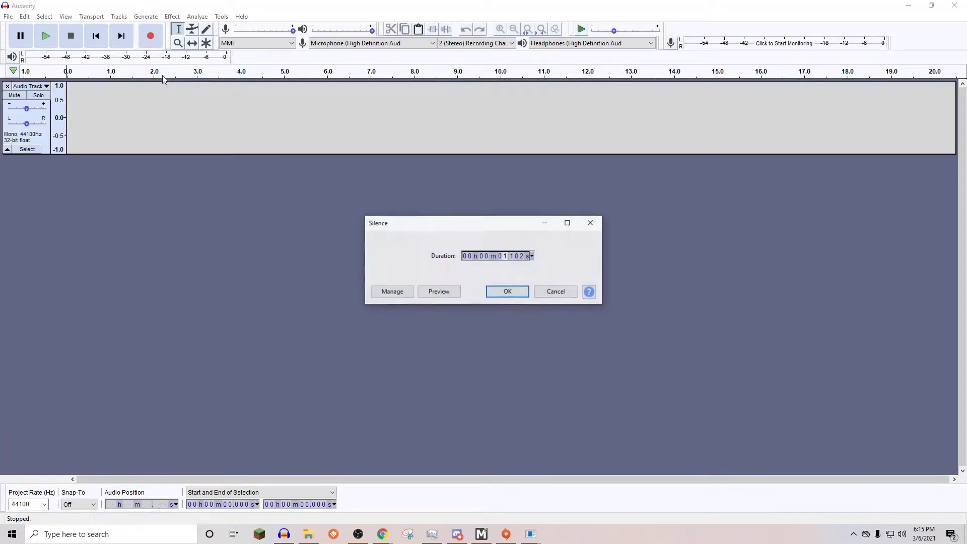
click(508, 291)
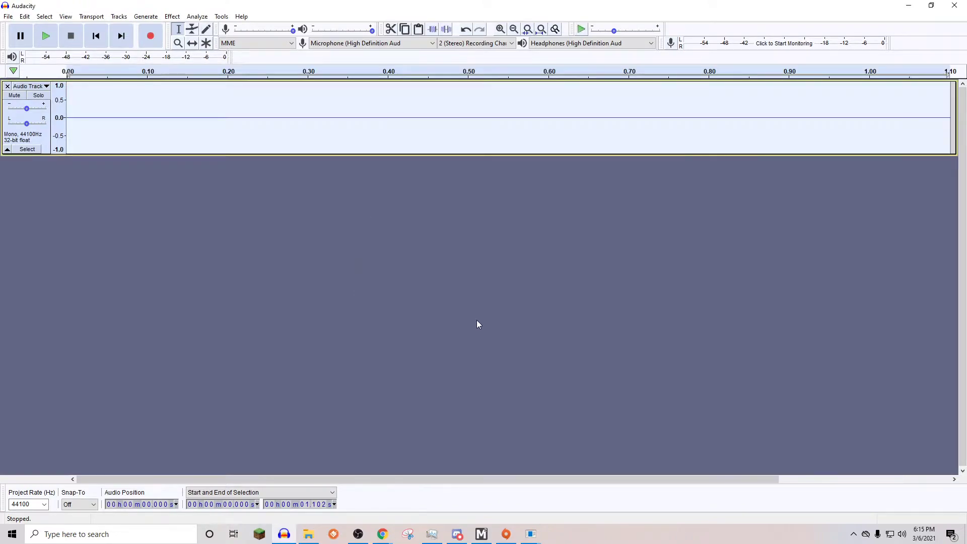
click(108, 129)
click(197, 129)
click(460, 131)
key(alt+Tab)
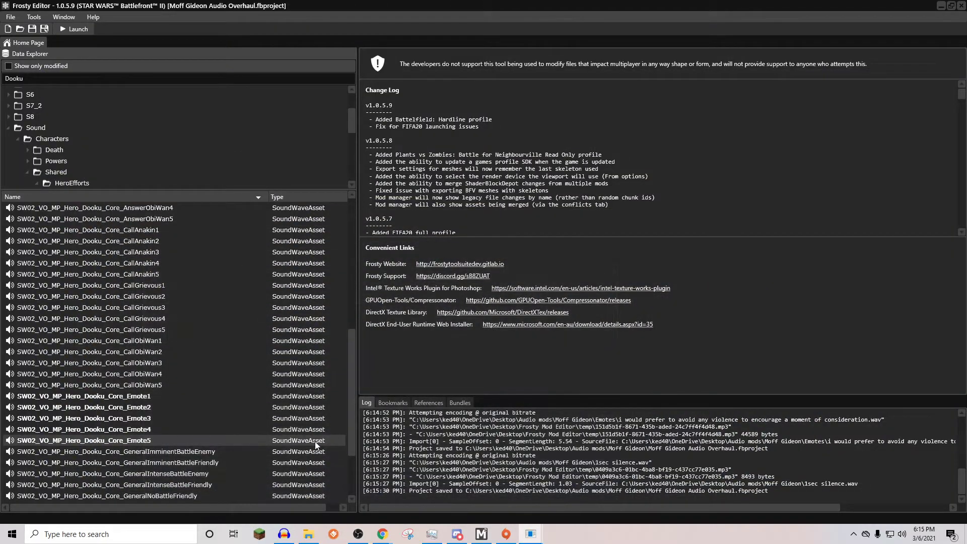
- Open Dooku's GeneralNoBattleFriendly asset and import all five clips from Moff Gideon's No Battle folder using DanDev Import [Music]
scroll(323, 441, up, 6)
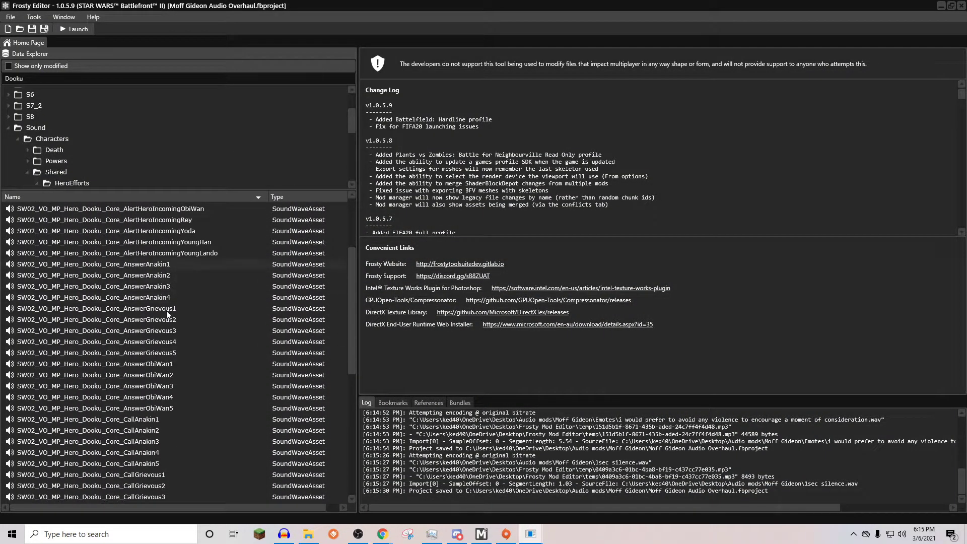
scroll(352, 346, down, 3)
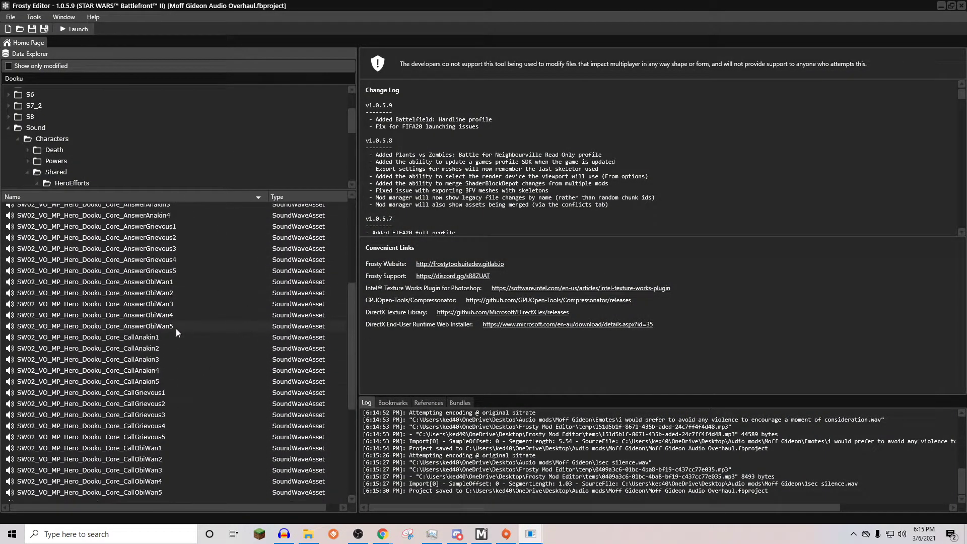
scroll(163, 313, down, 6)
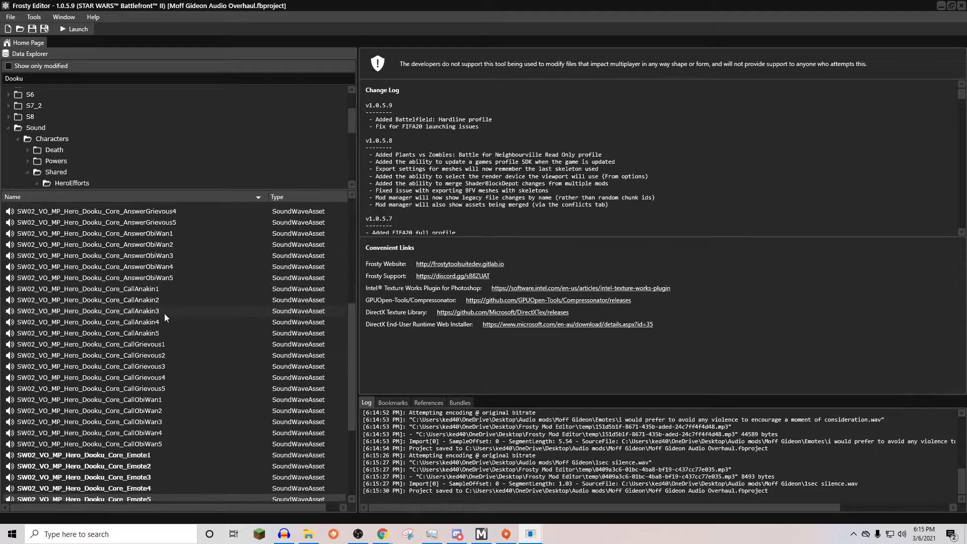
scroll(247, 393, down, 1)
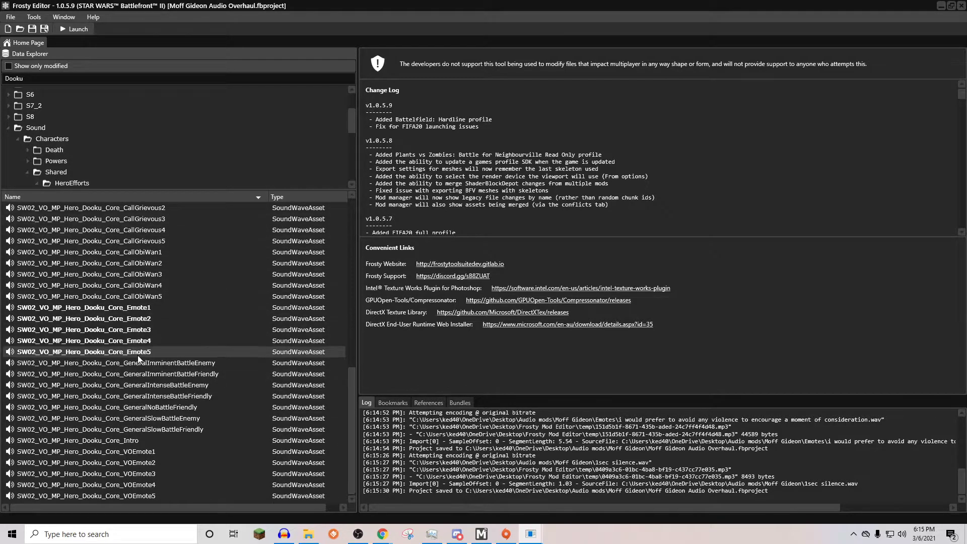
scroll(184, 431, up, 12)
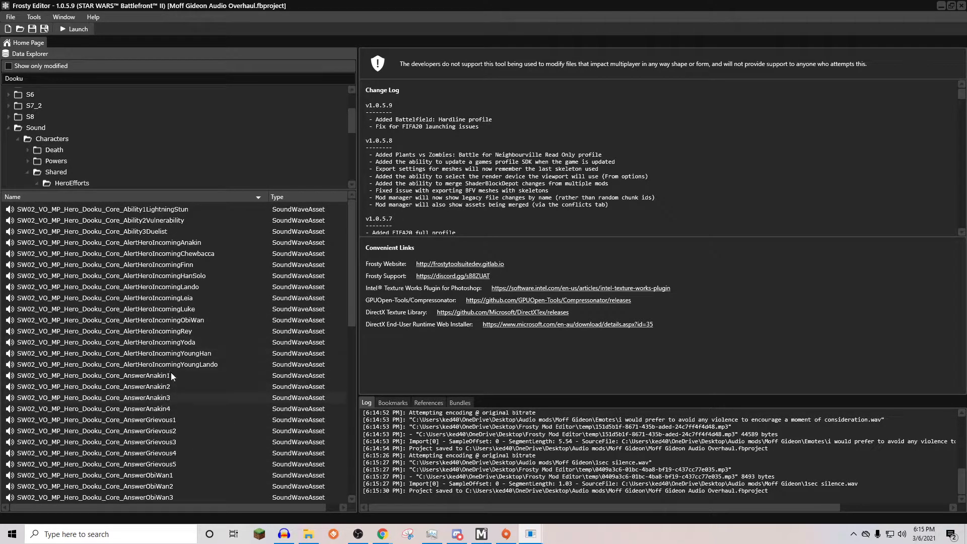
scroll(169, 355, down, 6)
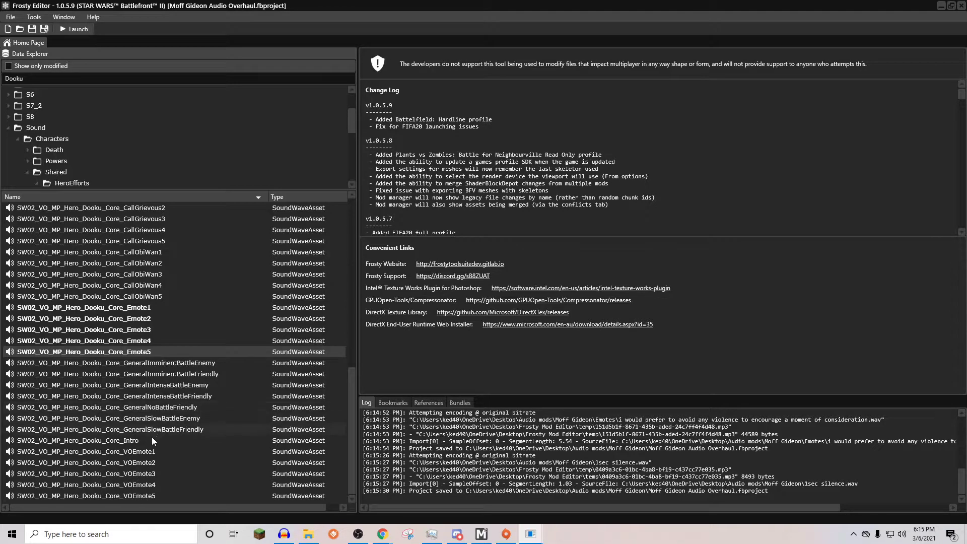
double_click(171, 407)
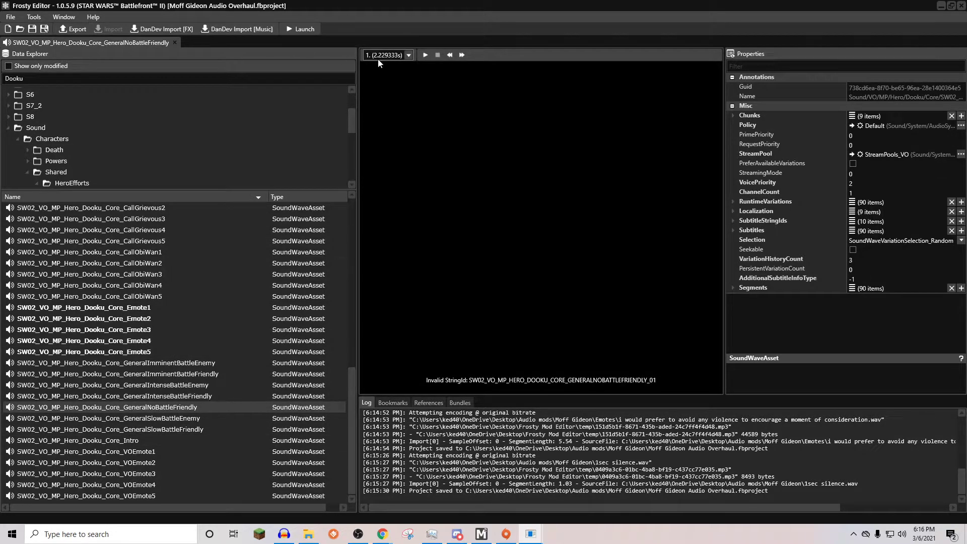
click(250, 32)
double_click(285, 204)
drag(330, 160, 322, 118)
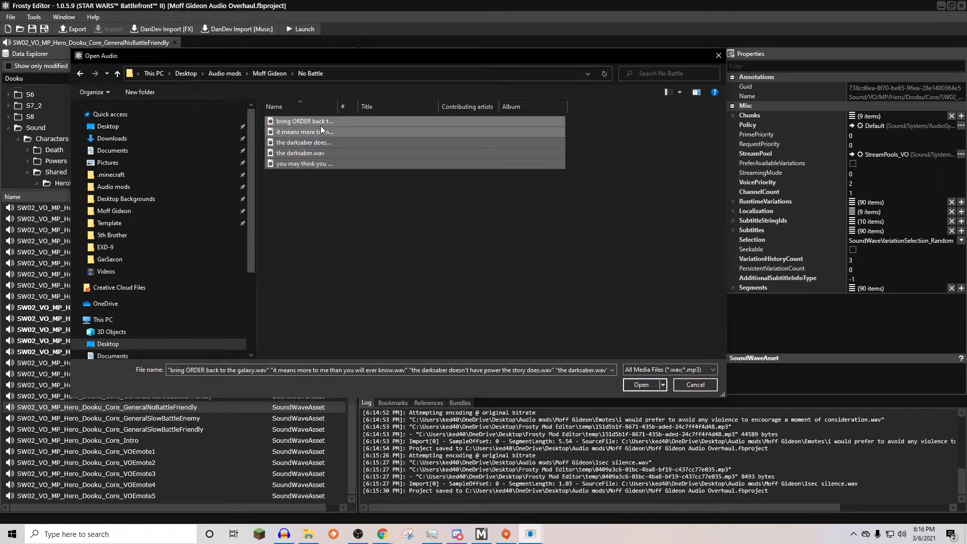
drag(295, 55, 278, 63)
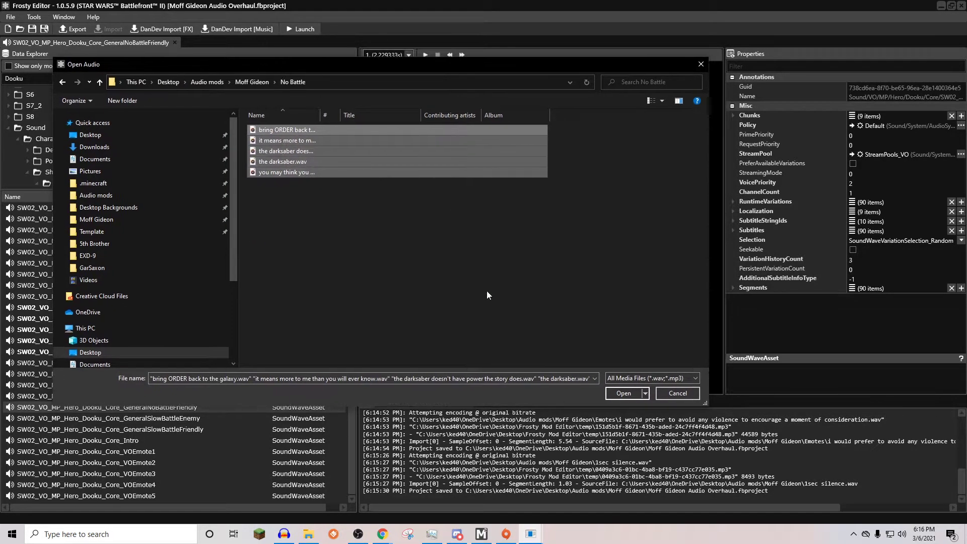
click(623, 393)
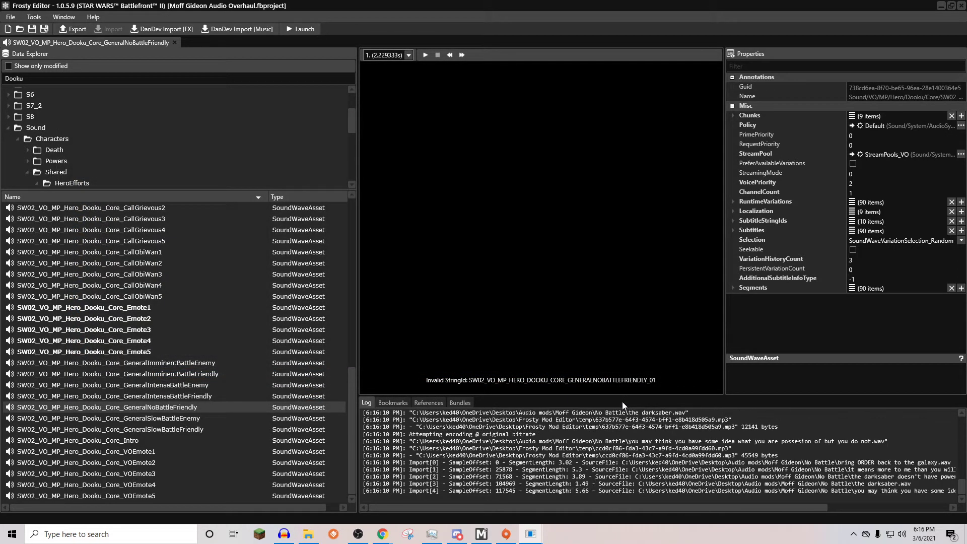
- Save the project, and close and reopen GeneralNoBattleFriendly to clear its StreamPool reference
click(31, 30)
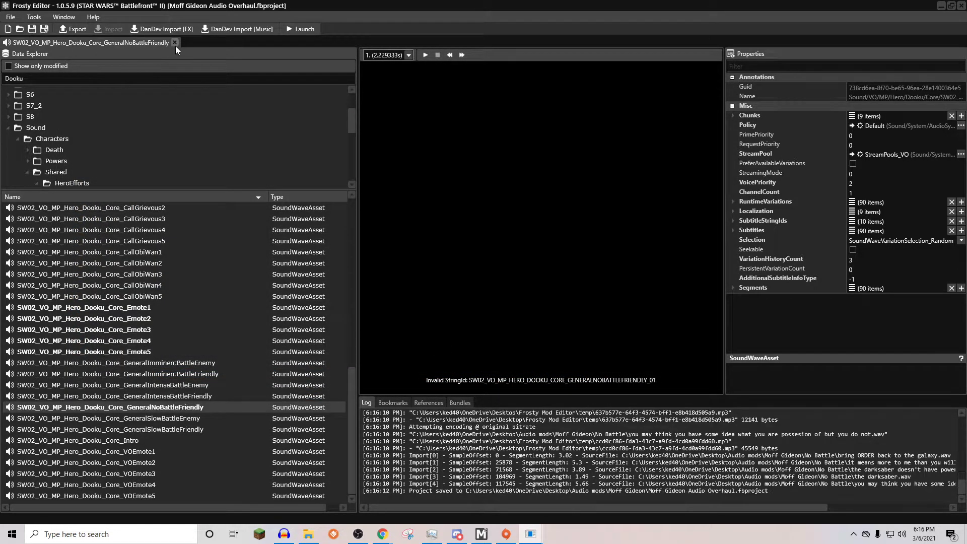
click(175, 44)
double_click(215, 407)
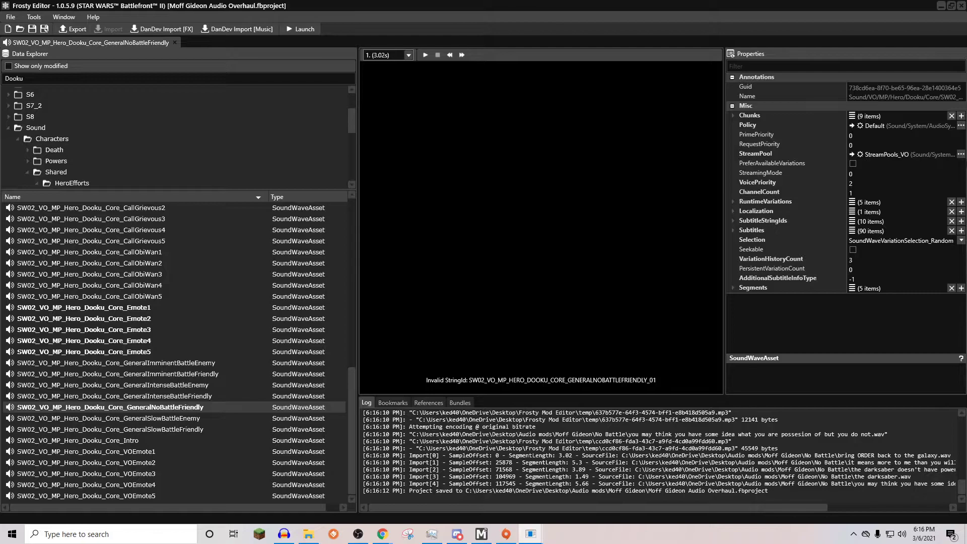
click(961, 154)
click(896, 162)
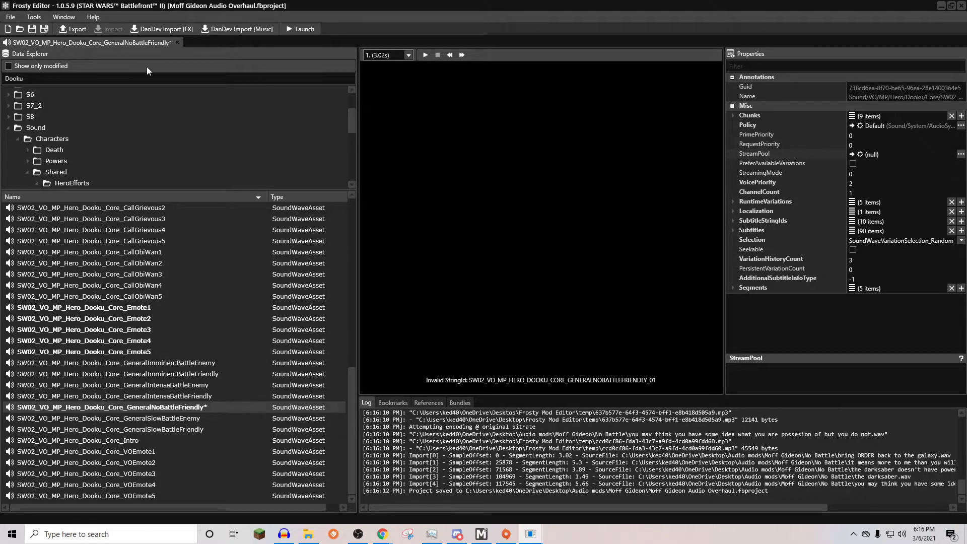
- Save the project and close the GeneralNoBattleFriendly asset
click(31, 30)
click(178, 42)
- Open Dooku's GeneralImminentBattleEnemy asset and import both clips from Moff Gideon's Imminent Enemy folder using DanDev Import [Music]
double_click(161, 362)
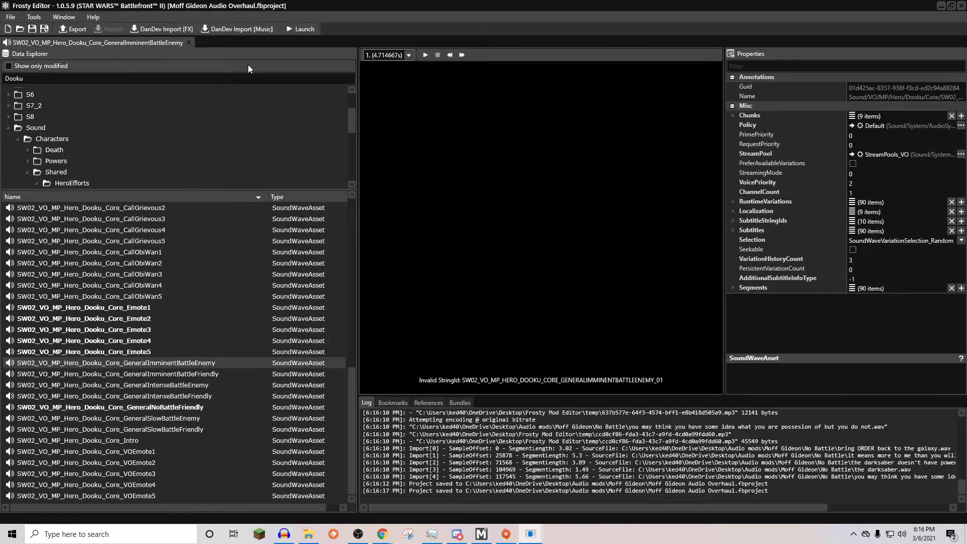
click(239, 30)
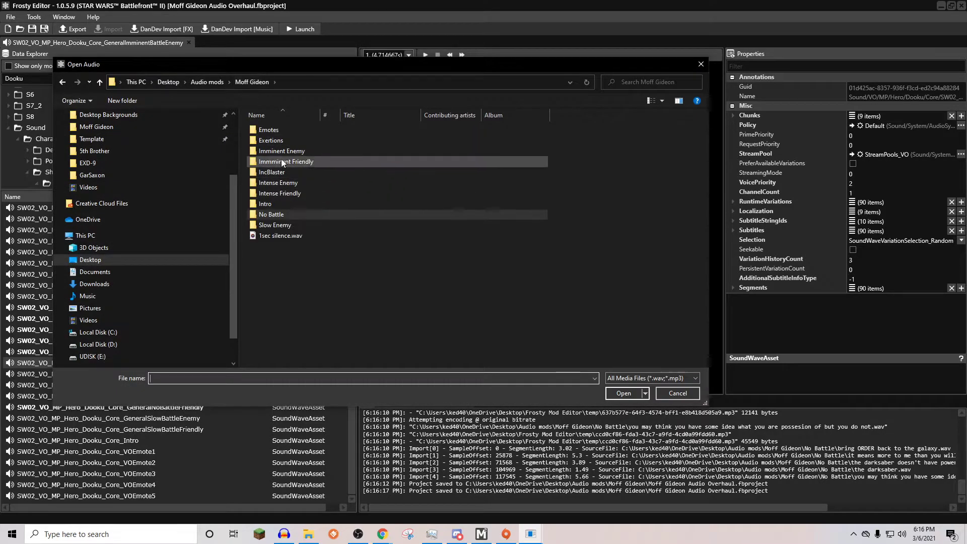
double_click(281, 151)
drag(319, 209, 314, 128)
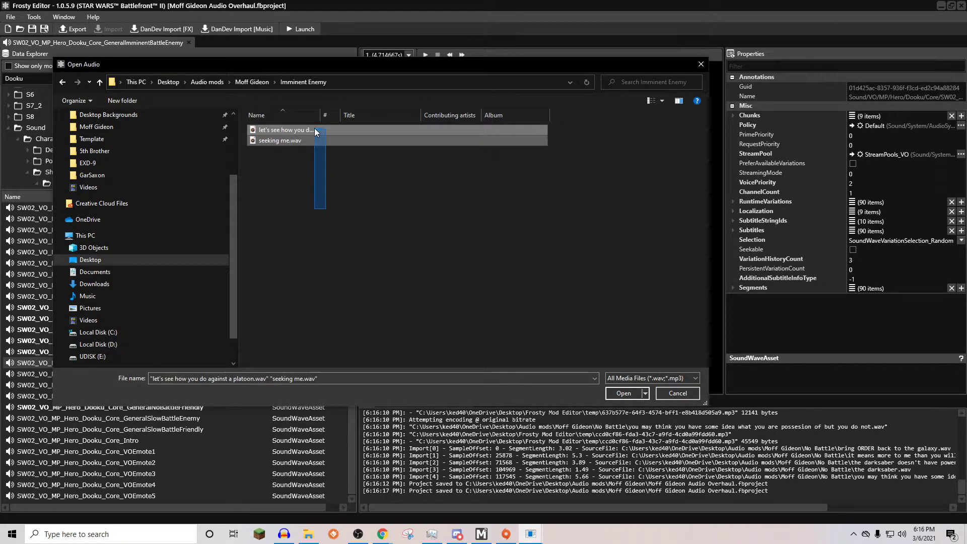
click(622, 394)
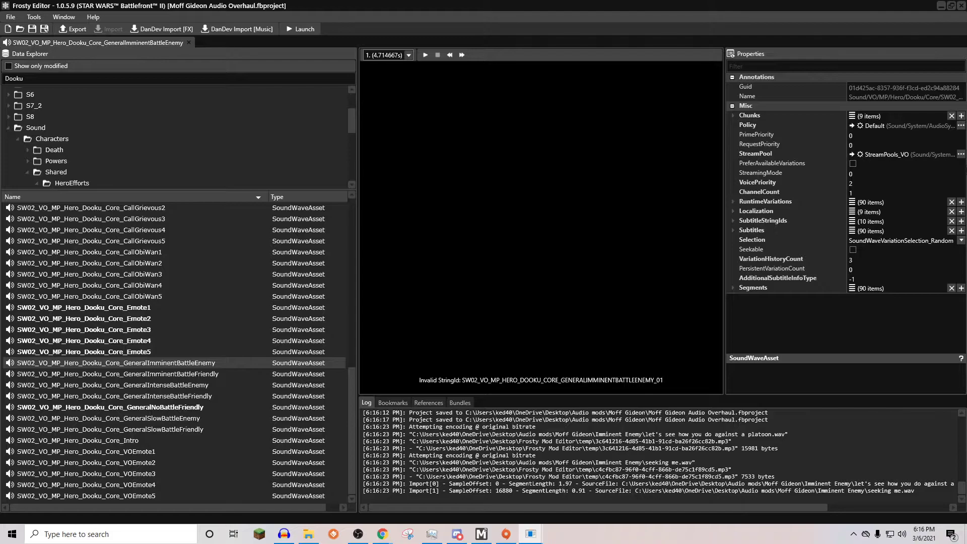
- Clear the StreamPool reference of GeneralImminentBattleEnemy, save the project, and close the asset
click(960, 154)
click(902, 176)
click(31, 30)
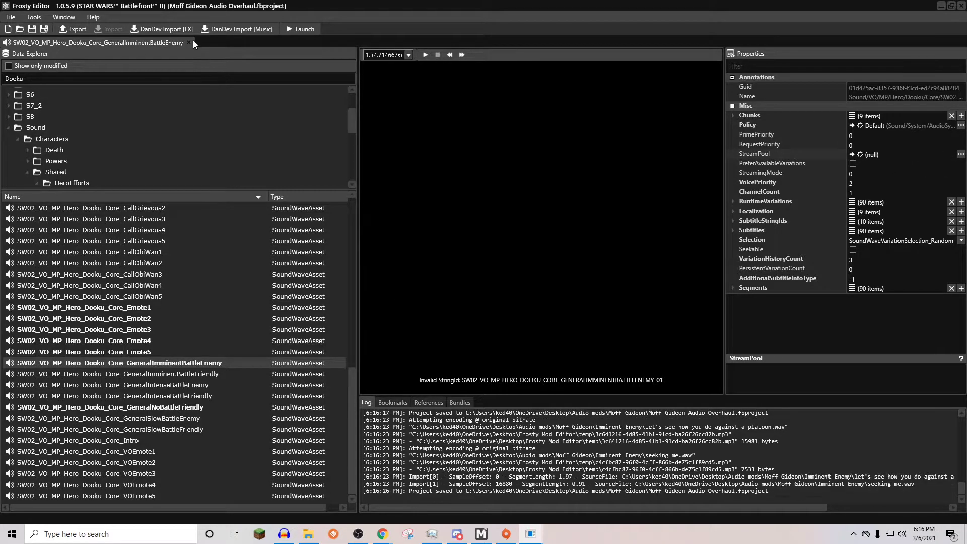
click(191, 42)
- Open Dooku's GeneralImminentBattleFriendly asset and import both clips from the Immminent Friendly folder using DanDev Import [Music]
double_click(219, 373)
click(236, 29)
click(264, 82)
double_click(287, 161)
drag(344, 237, 334, 126)
click(620, 393)
- Clear the StreamPool reference of GeneralImminentBattleFriendly, save the project, and close the asset
click(961, 154)
click(946, 167)
key(ctrl+s)
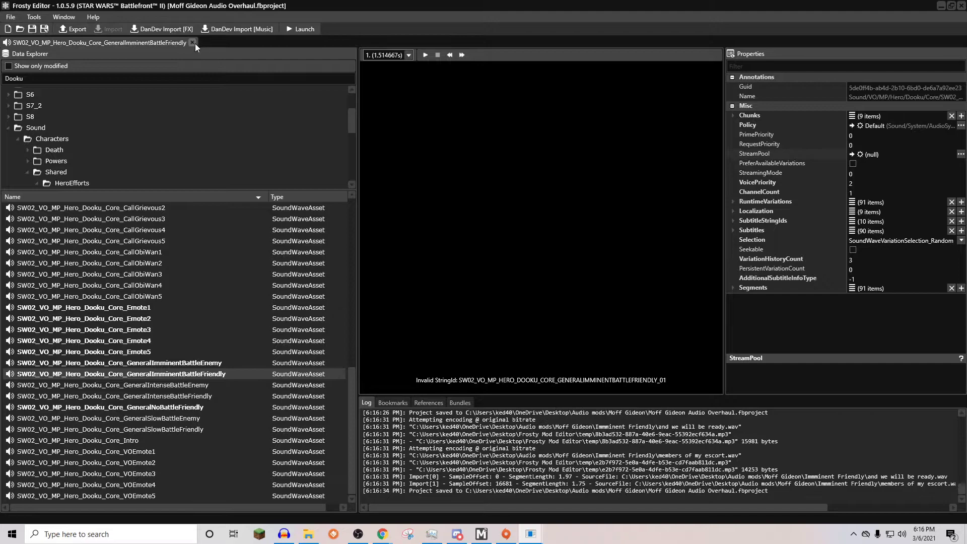
click(195, 42)
- Open Dooku's GeneralIntenseBattleEnemy asset and import all clips from the Intense Enemy folder using DanDev Import [Music]
double_click(178, 385)
click(251, 29)
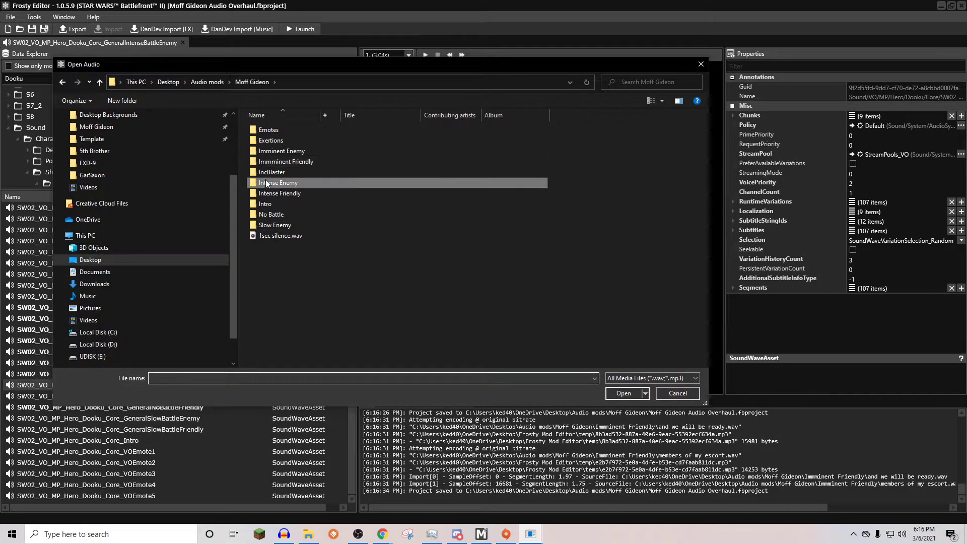
double_click(278, 182)
key(ctrl+a)
click(630, 397)
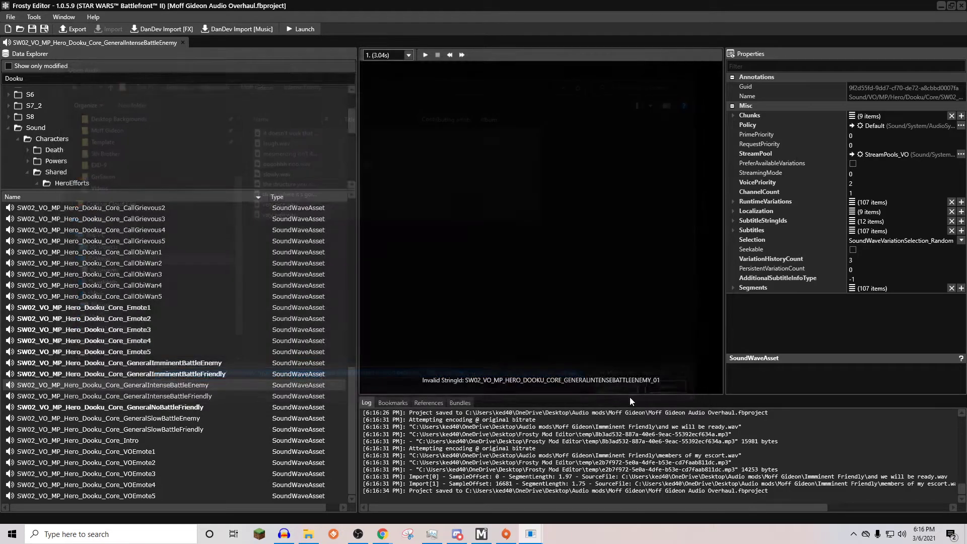
- Clear the StreamPool reference of GeneralIntenseBattleEnemy, save the project, and close the asset
click(960, 154)
click(885, 157)
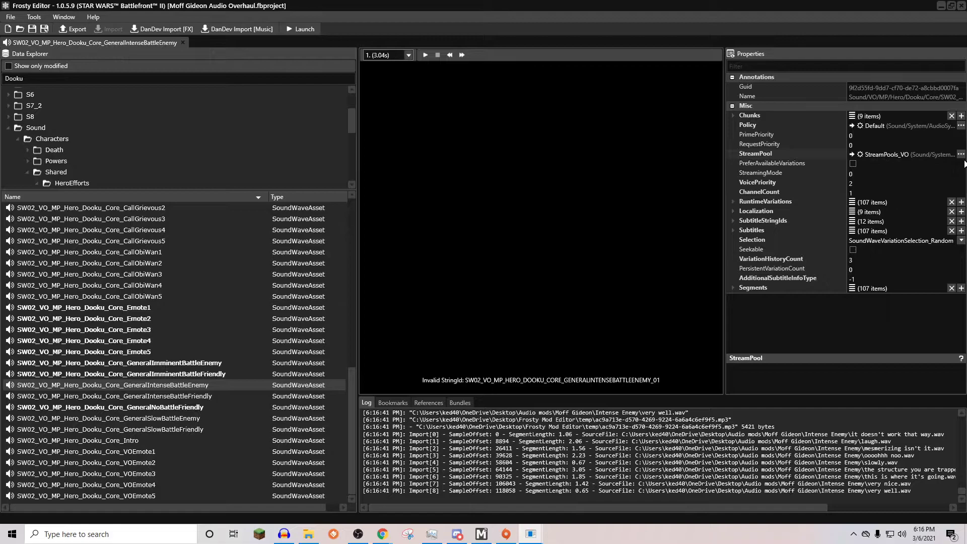
click(960, 154)
click(901, 176)
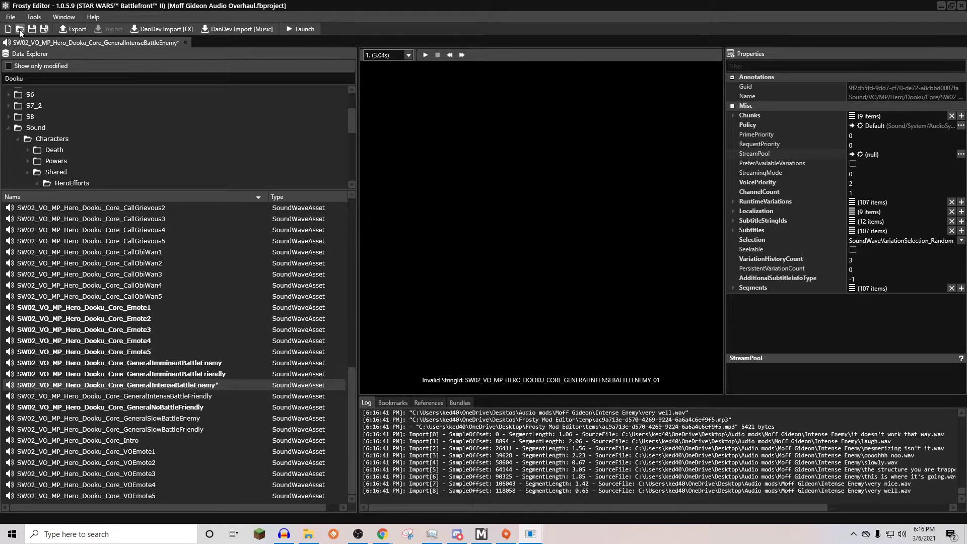
click(32, 28)
click(183, 42)
- Open Dooku's GeneralIntenseBattleFriendly asset and import all three clips from the Intense Friendly folder using DanDev Import [Music]
double_click(114, 396)
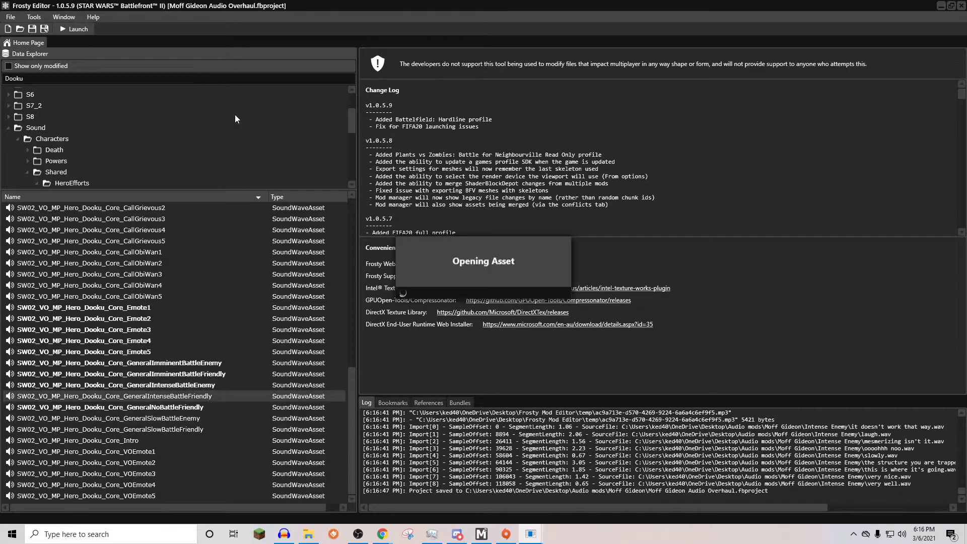
click(240, 30)
click(251, 82)
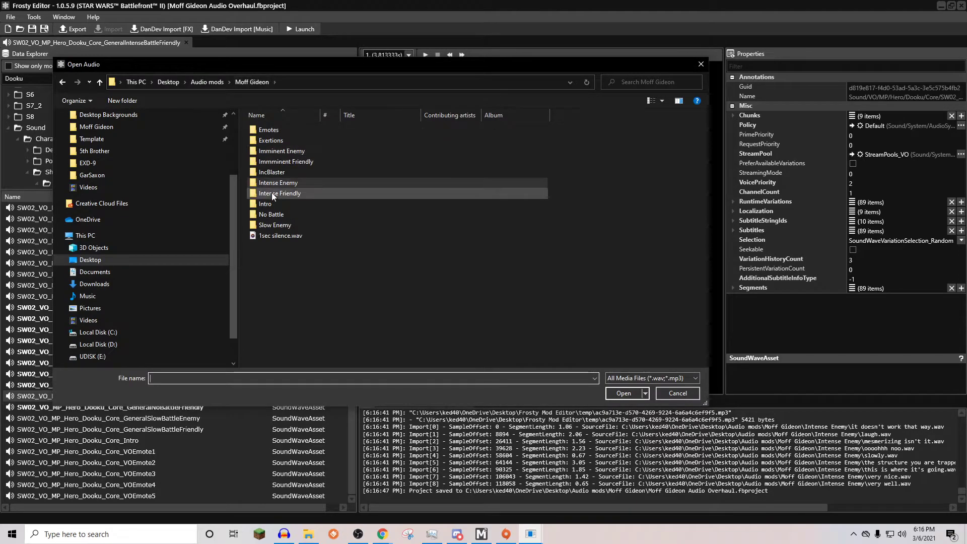
double_click(272, 194)
drag(366, 247, 350, 132)
click(607, 393)
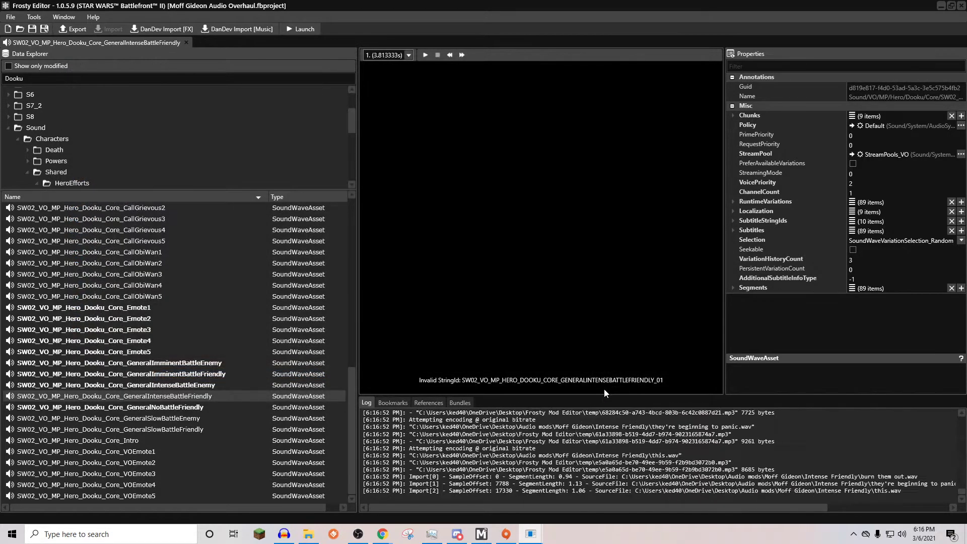
- Clear the StreamPool reference of GeneralIntenseBattleFriendly, save the project, and close the asset
click(961, 154)
click(881, 194)
click(32, 28)
click(189, 43)
- Open Dooku's GeneralSlowBattleEnemy asset and import 1sec silence.wav from the Moff Gideon folder using DanDev Import [Music]
double_click(189, 418)
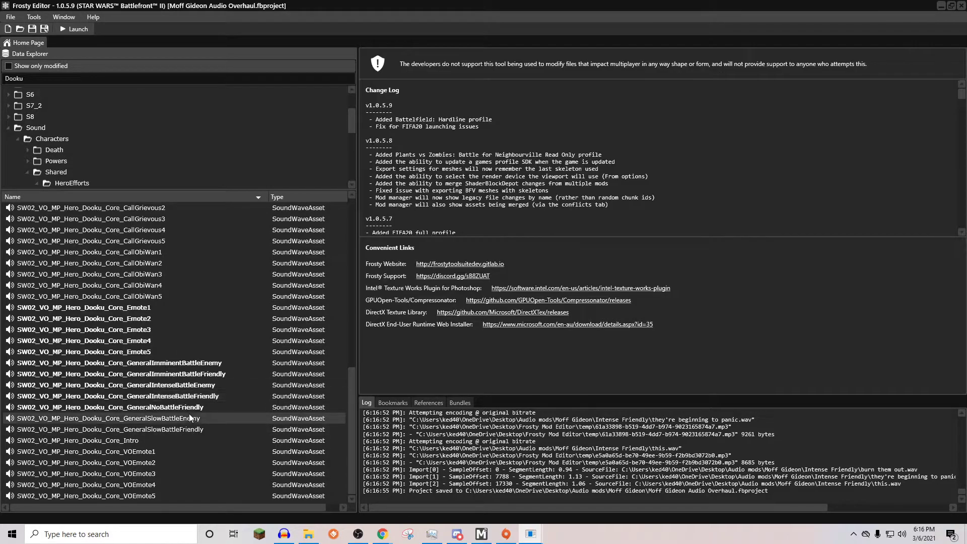
click(237, 29)
click(254, 82)
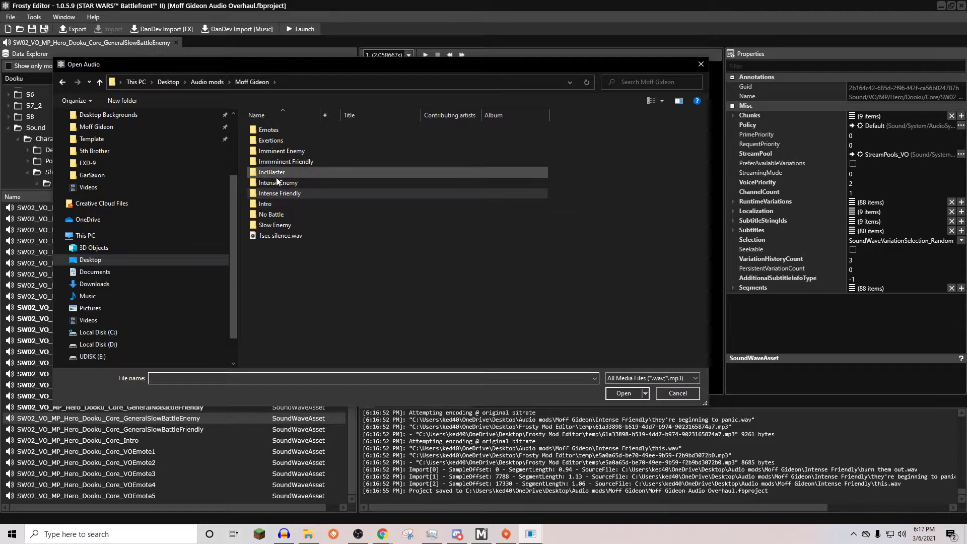
click(678, 393)
click(231, 29)
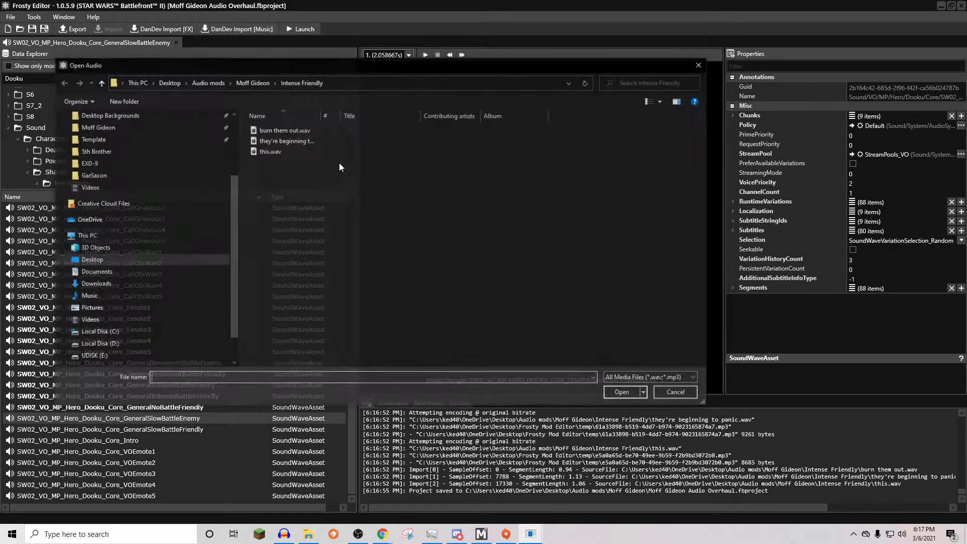
click(254, 82)
double_click(270, 238)
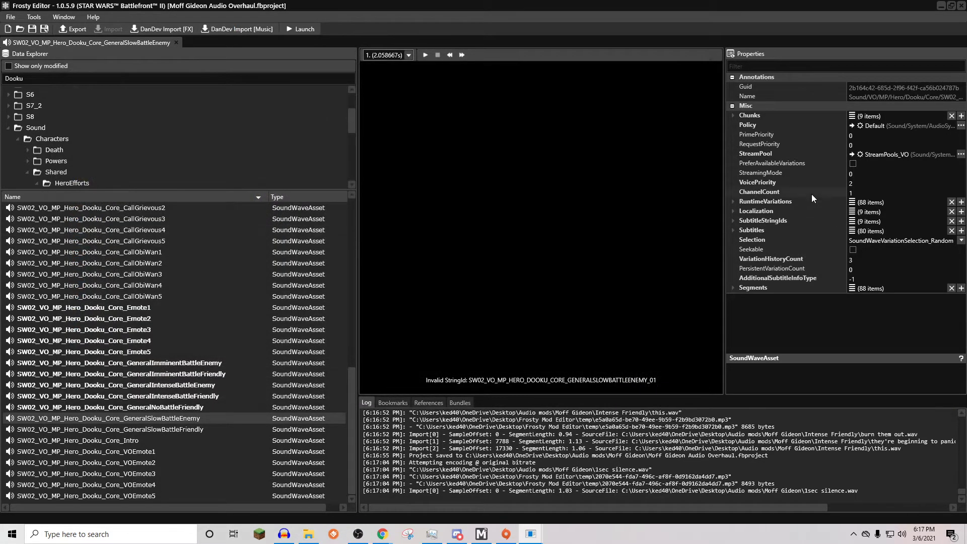
- Clear the StreamPool reference of GeneralSlowBattleEnemy, save the project, and close the asset
click(888, 161)
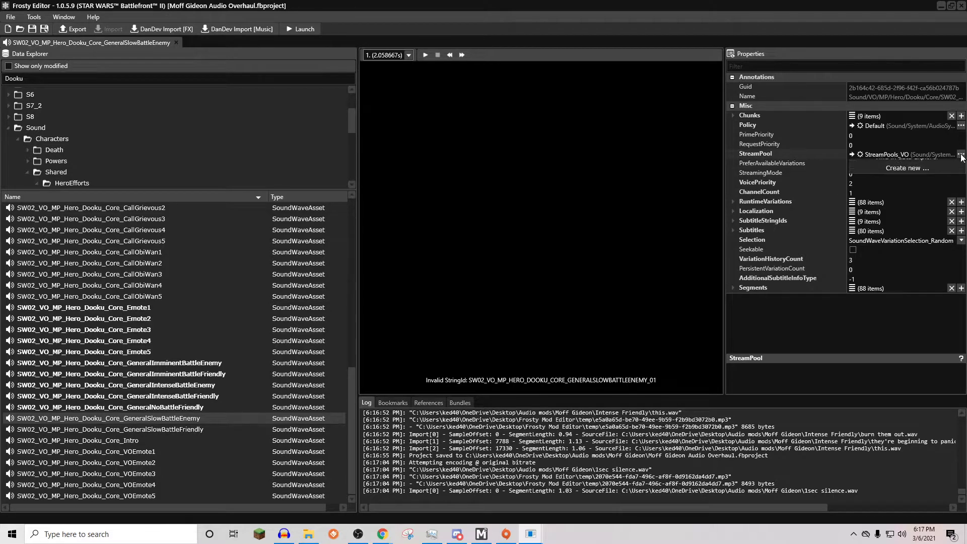
click(887, 160)
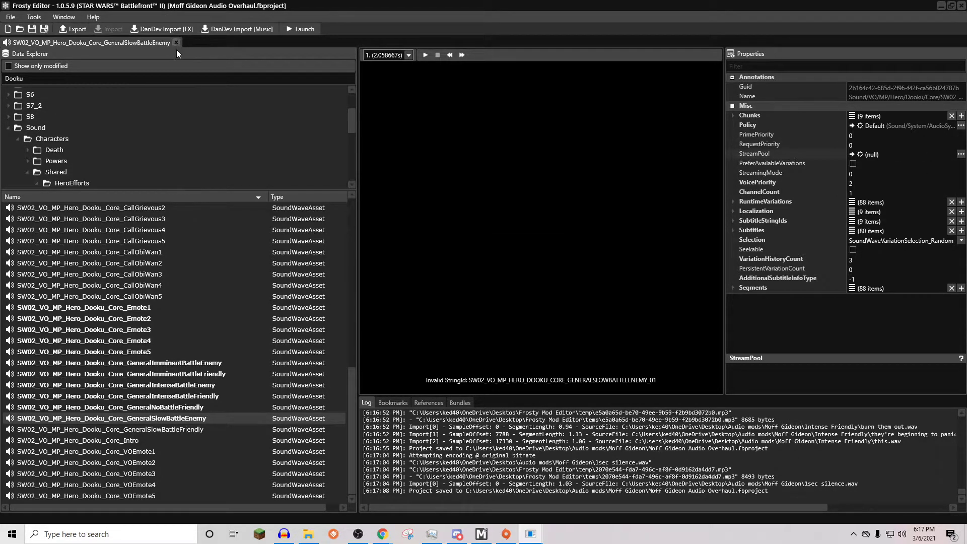
key(ctrl+s)
click(179, 43)
- Open Dooku's Intro and GeneralSlowBattleFriendly assets, and import 1sec silence.wav into GeneralSlowBattleFriendly using DanDev Import [Music]
double_click(128, 441)
double_click(134, 428)
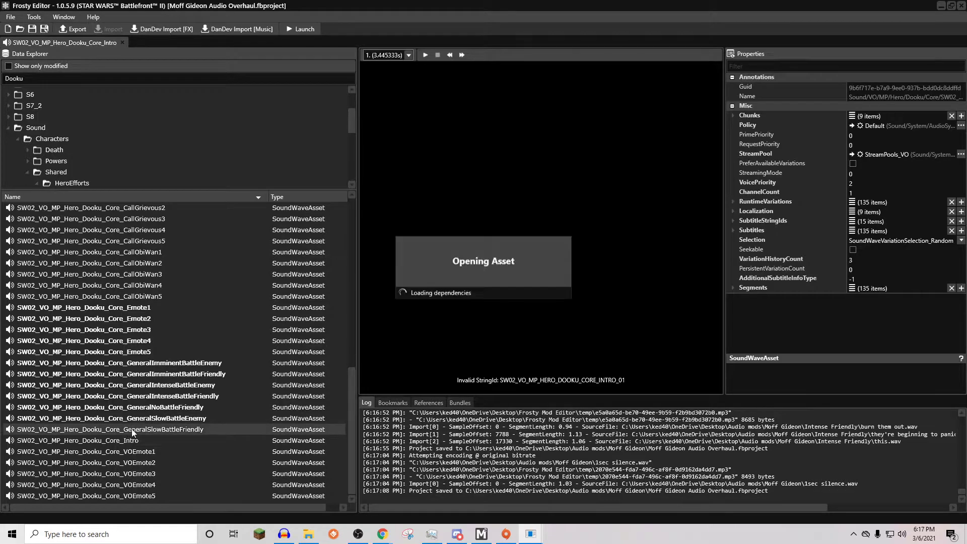
click(229, 30)
double_click(277, 236)
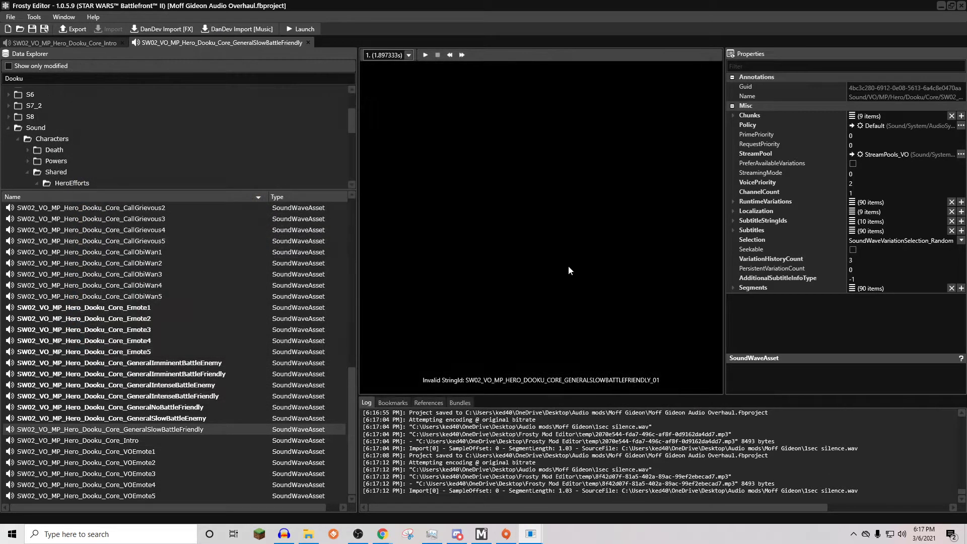
- Clear the StreamPool reference of GeneralSlowBattleFriendly, save the project, and close the asset
click(960, 153)
click(876, 162)
click(28, 29)
click(310, 43)
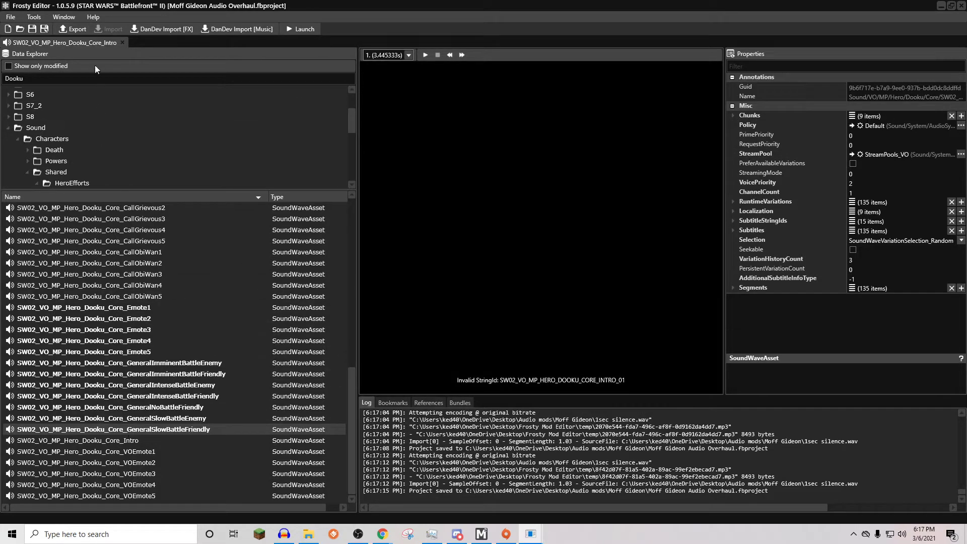
- Import both clips from Moff Gideon's Intro folder into Dooku's Intro asset using DanDev Import [Music]
click(229, 30)
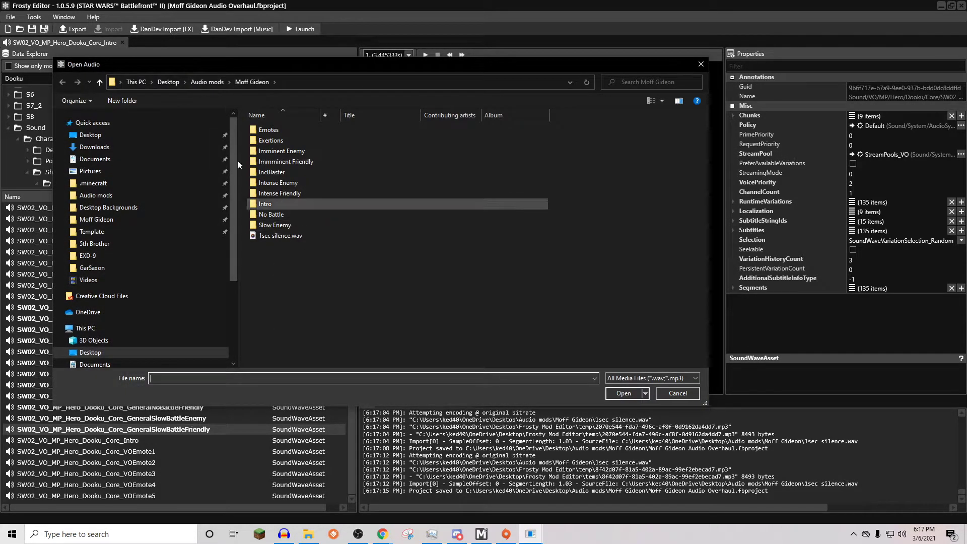
double_click(273, 203)
drag(339, 198, 341, 125)
click(625, 393)
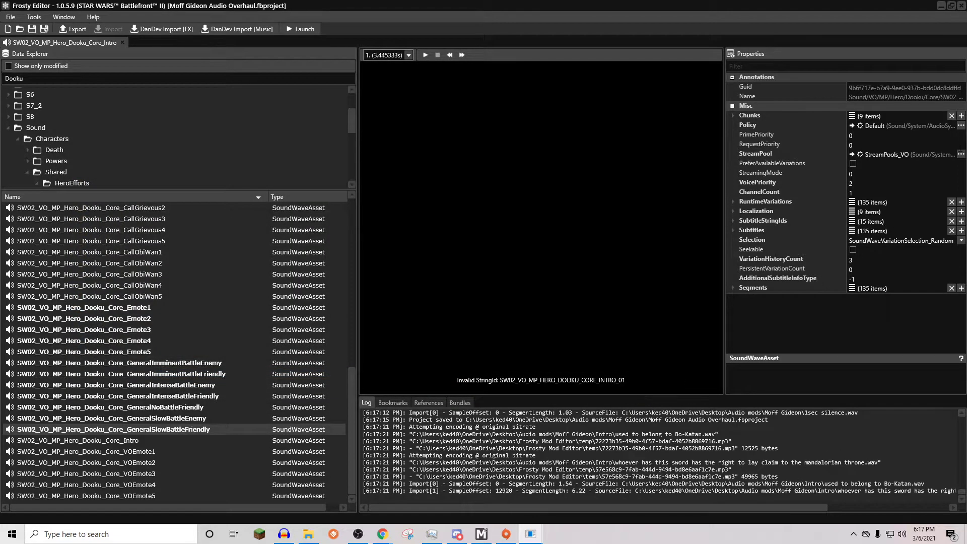
- Clear the StreamPool reference of the Intro asset, save the project, and close the asset
click(961, 155)
click(896, 184)
click(31, 29)
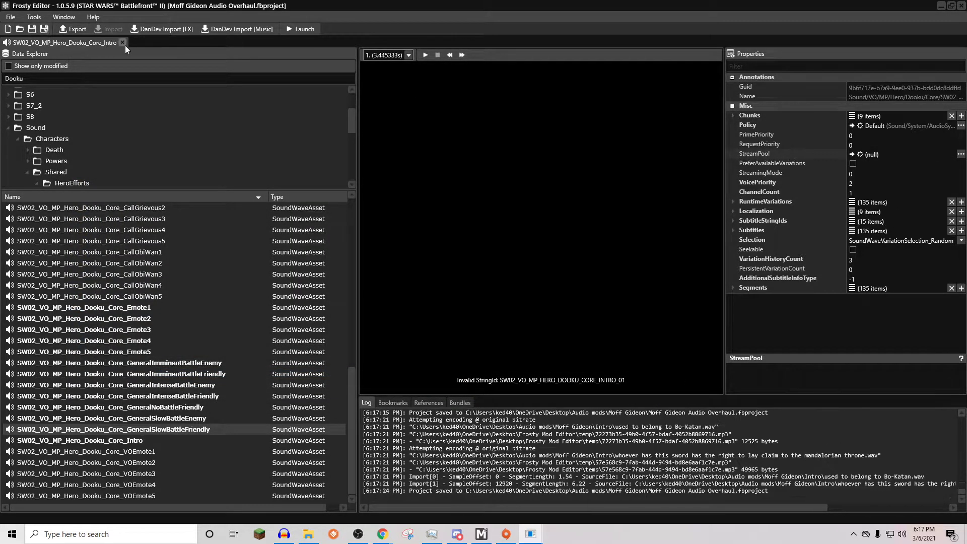
click(124, 43)
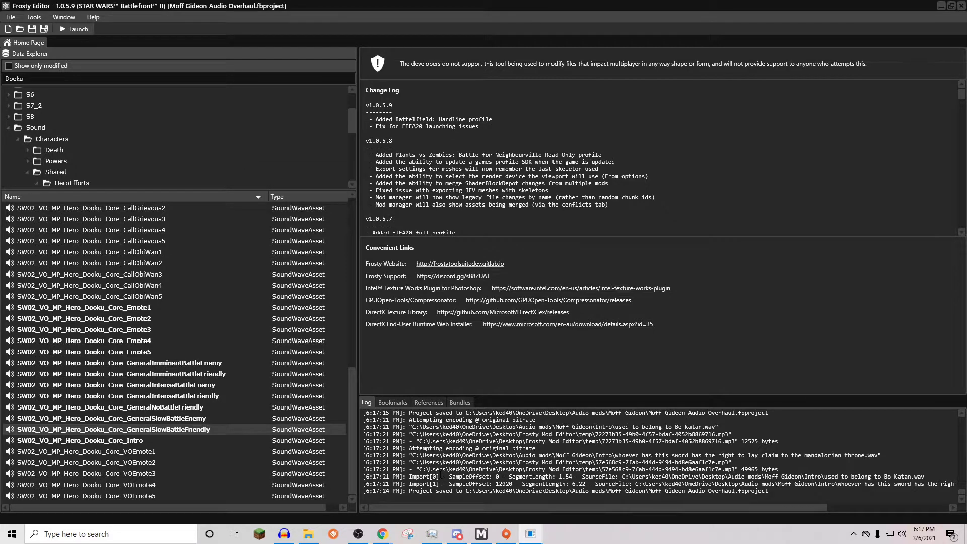
- Switch to Audacity, load "let's see how you do against a platoon.wav" from the Imminent Enemy folder, and remove the silent track
click(284, 534)
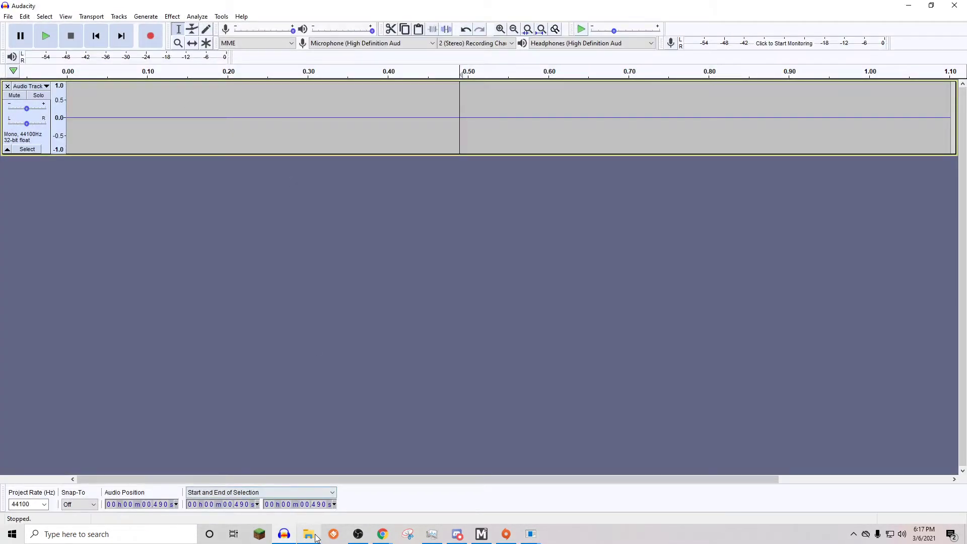
click(316, 537)
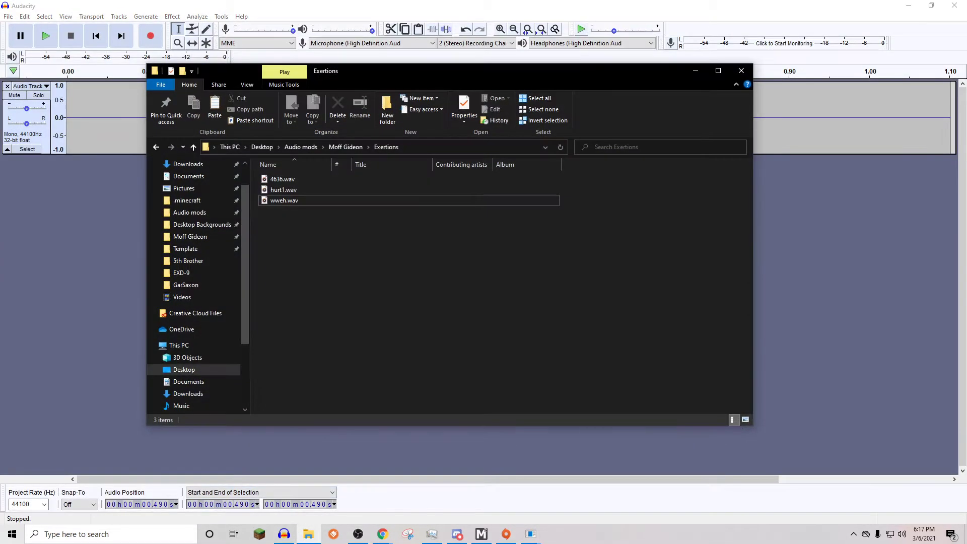
click(204, 243)
double_click(395, 194)
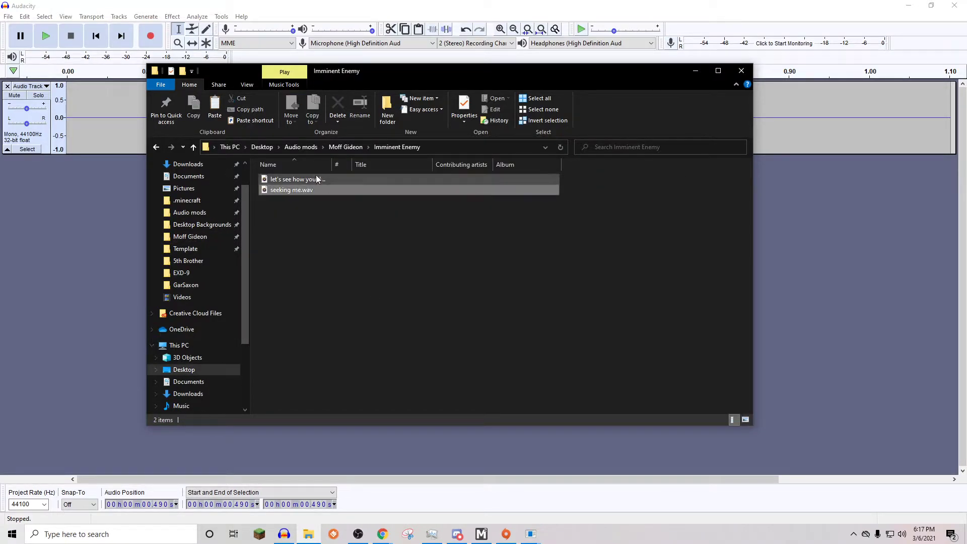
drag(316, 179, 81, 186)
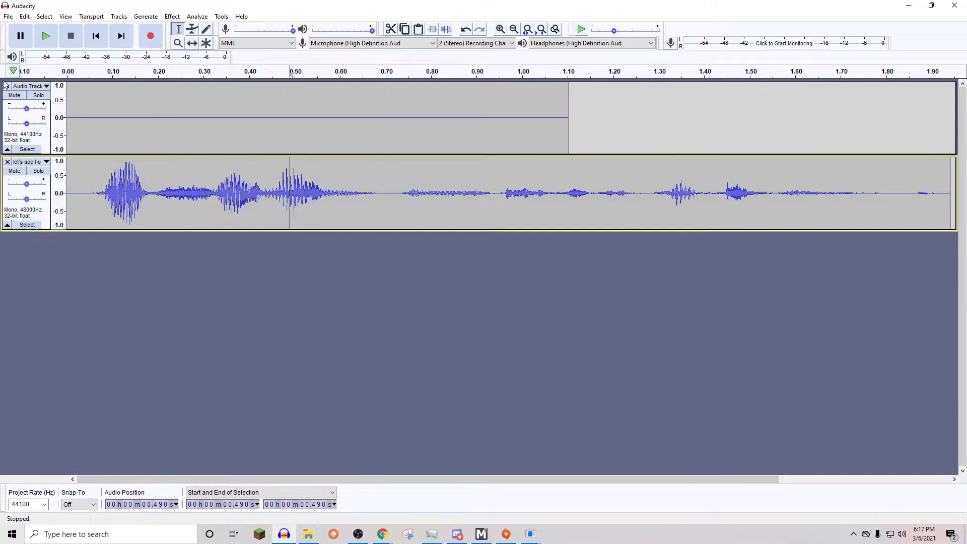
click(7, 86)
- Trim about 0.02 s from the start of the clip and a short stretch of silence from its end
drag(76, 113, 60, 112)
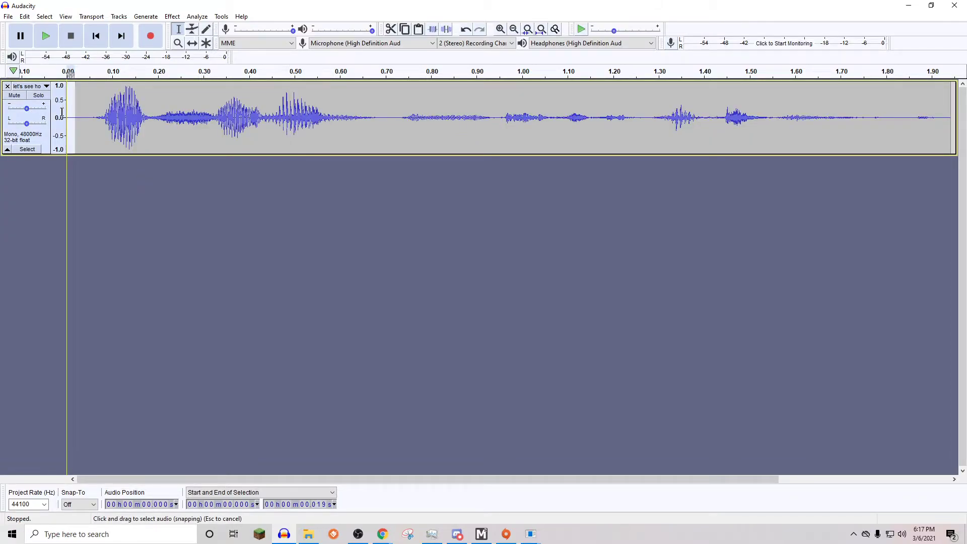
key(Delete)
click(941, 101)
drag(941, 101, 937, 101)
key(Delete)
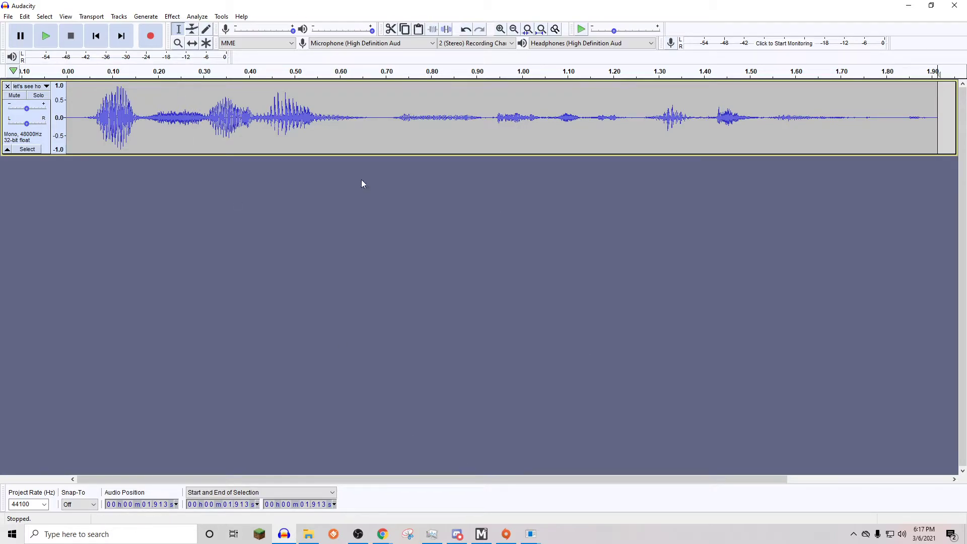
- Check the running processes in Task Manager, minimize it, and switch to Frosty Editor
mouse_move(432, 533)
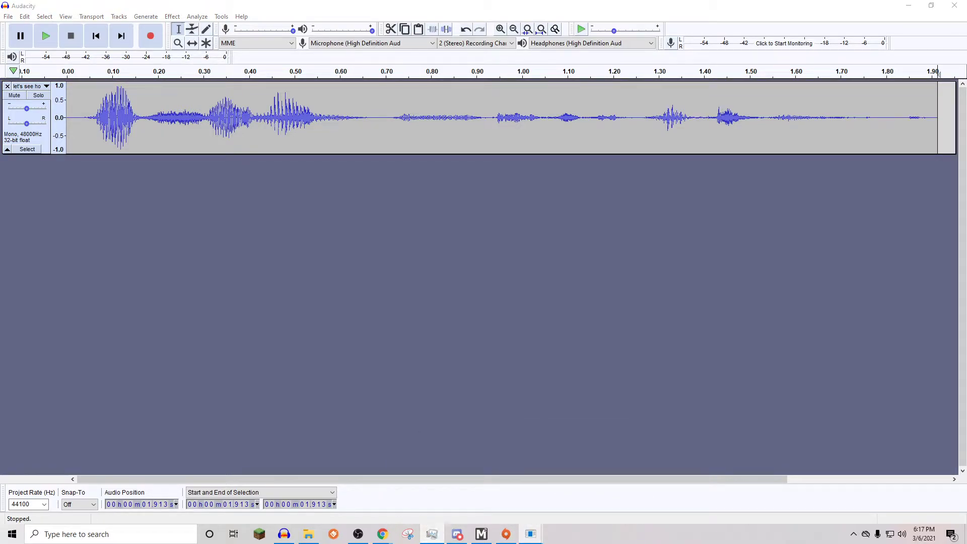
click(432, 533)
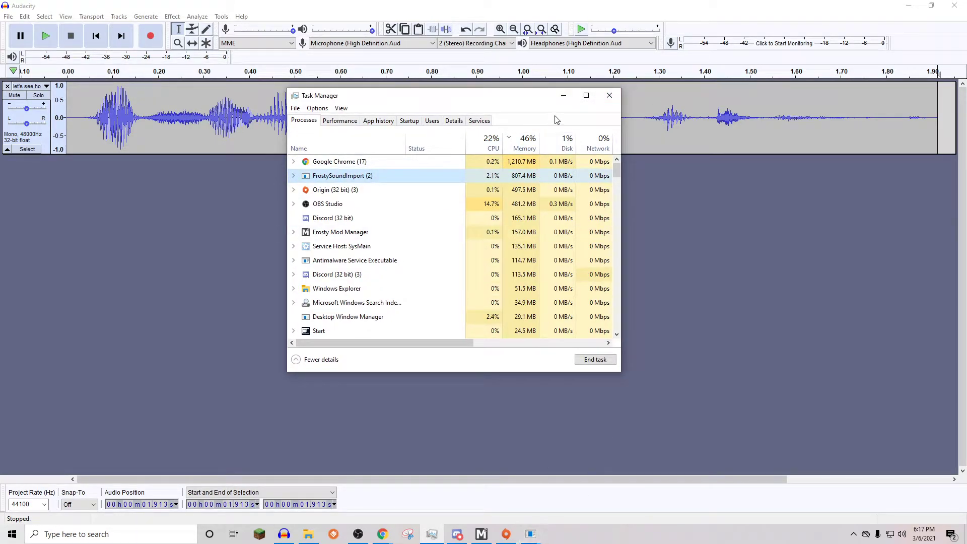
click(563, 95)
mouse_move(530, 533)
click(599, 485)
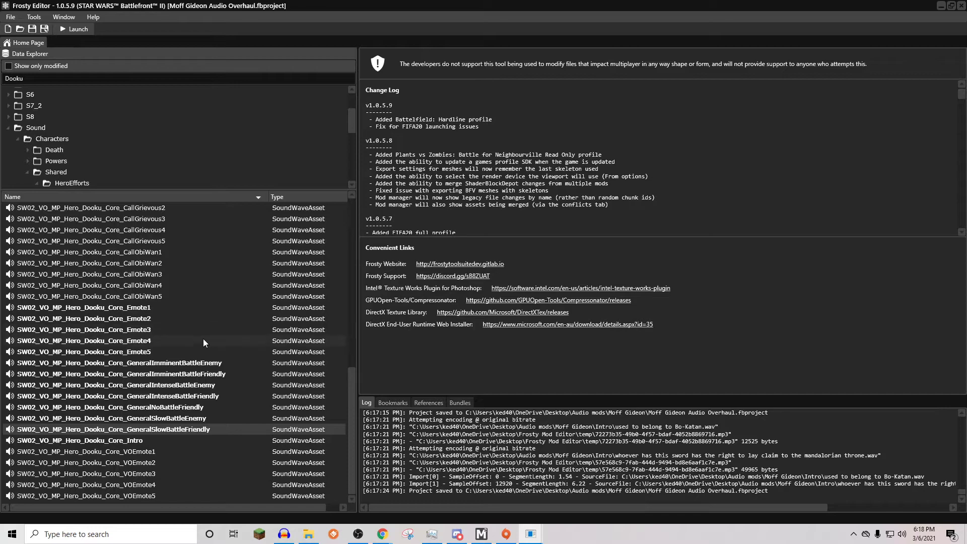
- Open the AlertHeroIncomingFinn asset and import "drop the blaster.wav" from the IncBlaster folder as music
scroll(150, 468, up, 12)
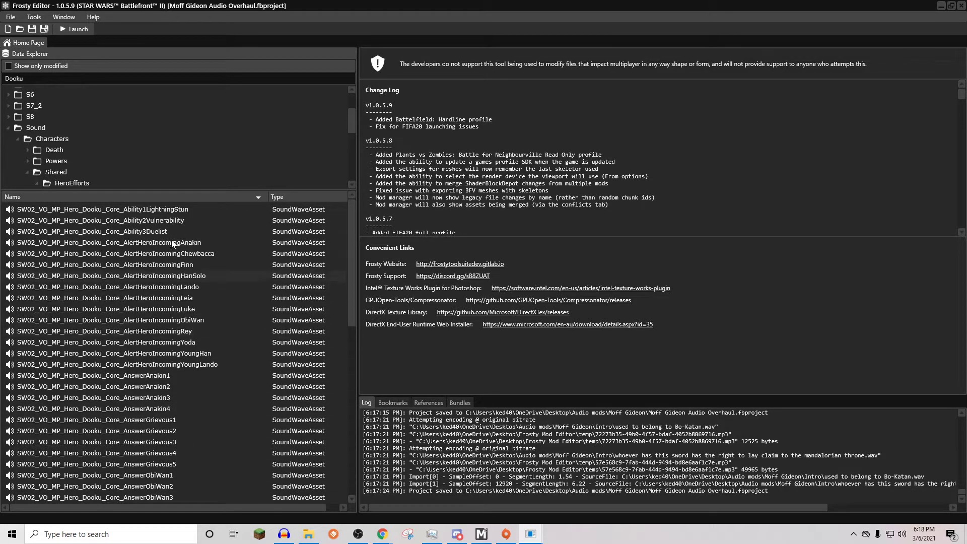
double_click(179, 262)
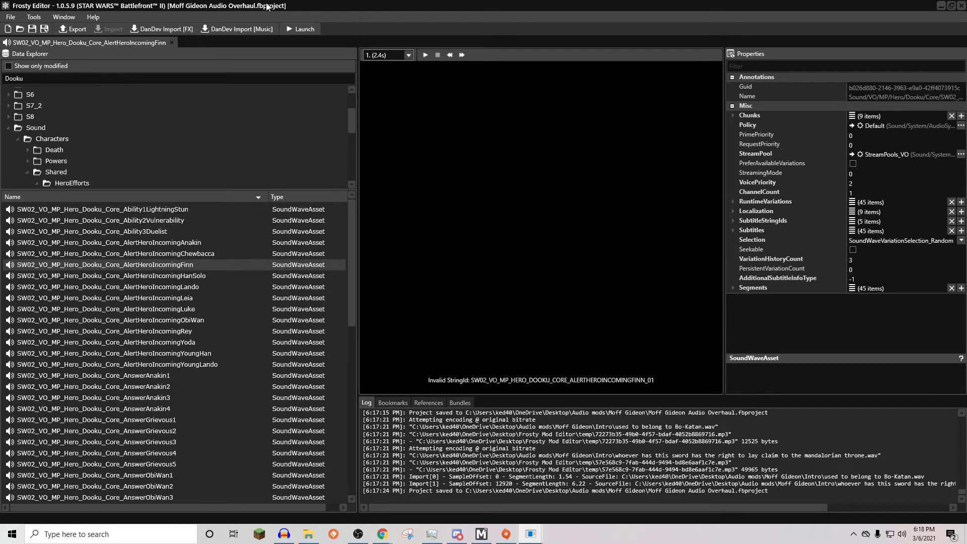
click(235, 29)
click(249, 82)
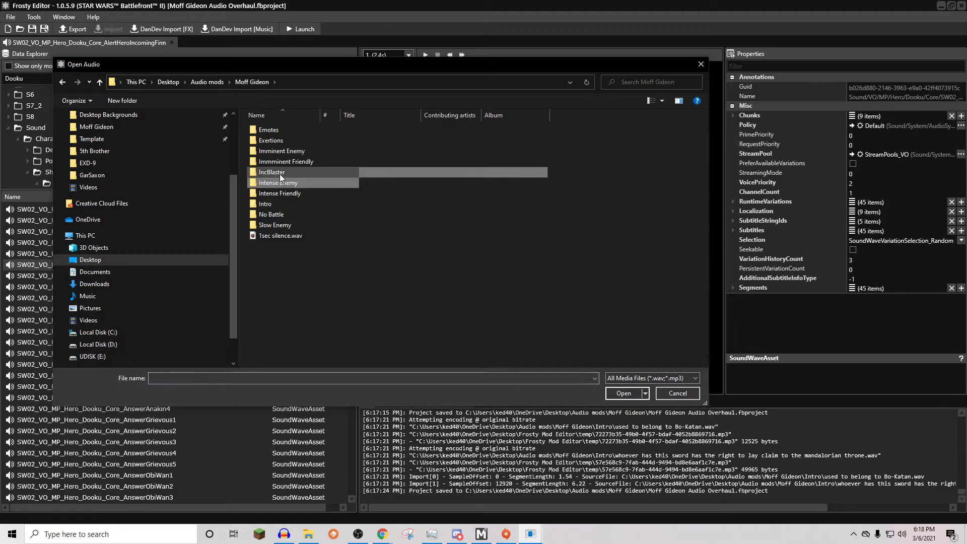
double_click(279, 173)
double_click(280, 130)
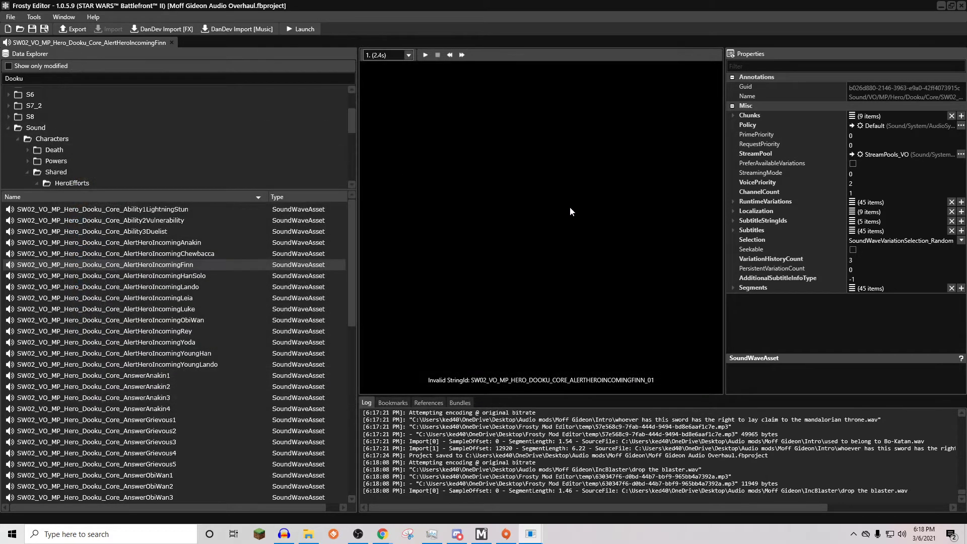
- Clear the StreamPool reference of the AlertHeroIncomingFinn asset, save the project, and close the asset
click(960, 154)
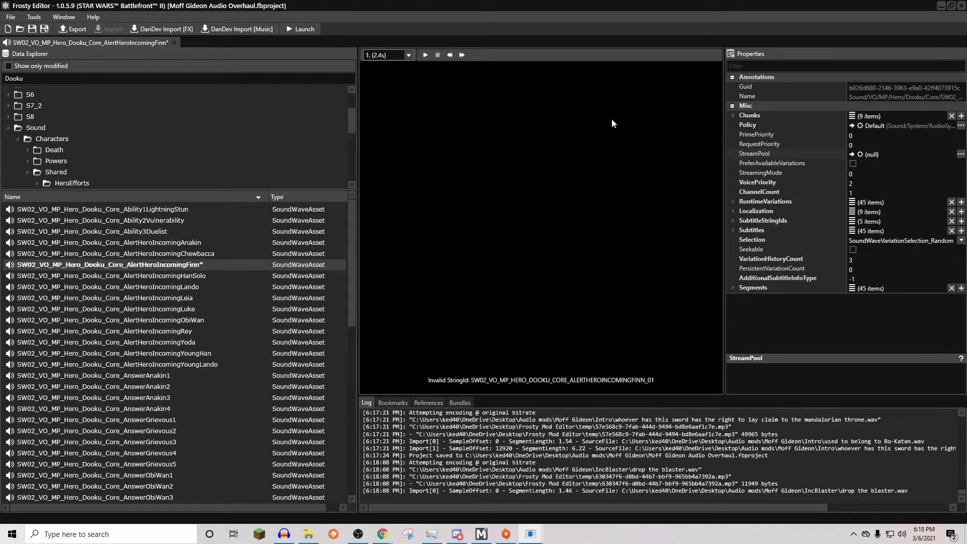
click(906, 162)
click(32, 29)
click(174, 43)
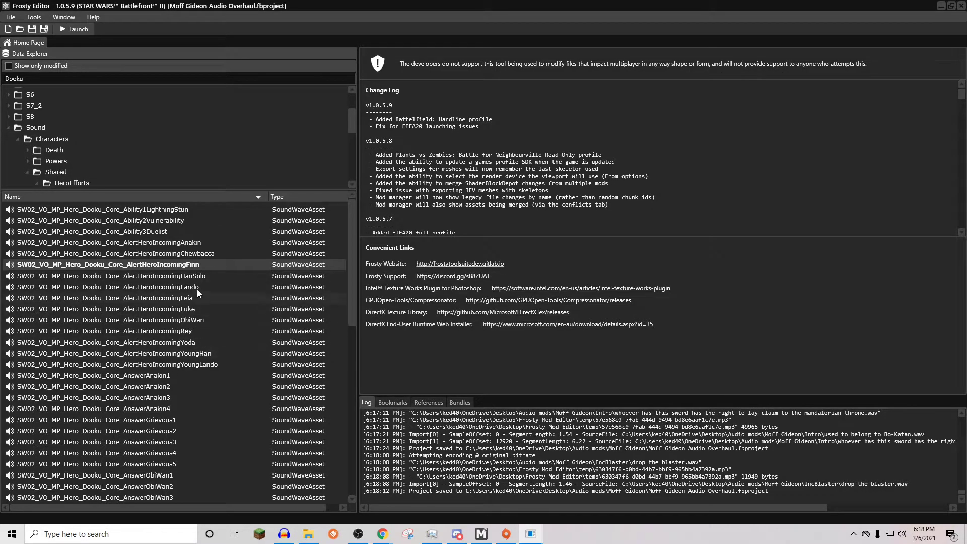
- Clear the StreamPool reference of the AlertHeroIncomingYoungHan asset and import "the decommisioned mandalorian hunter, din djarin.wav" into it as music
double_click(194, 276)
double_click(206, 352)
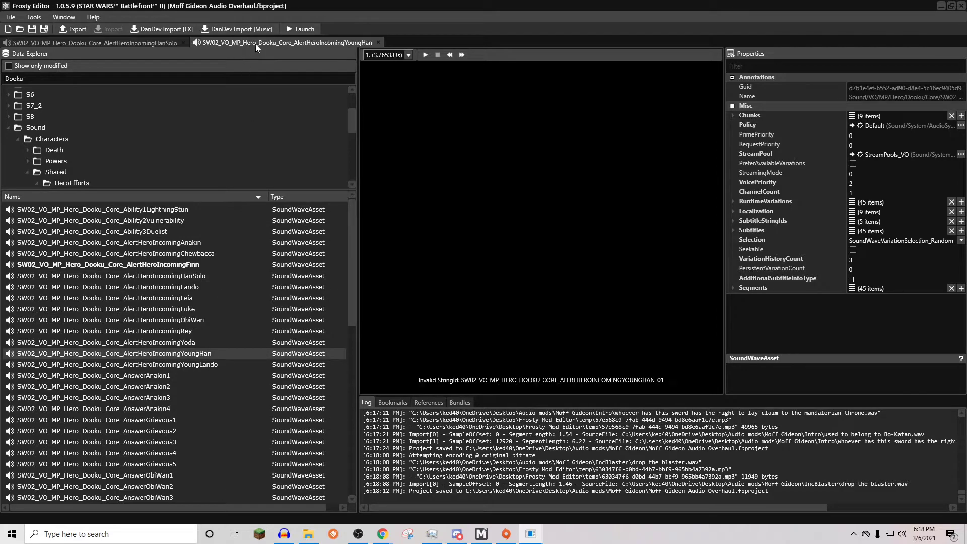
click(960, 154)
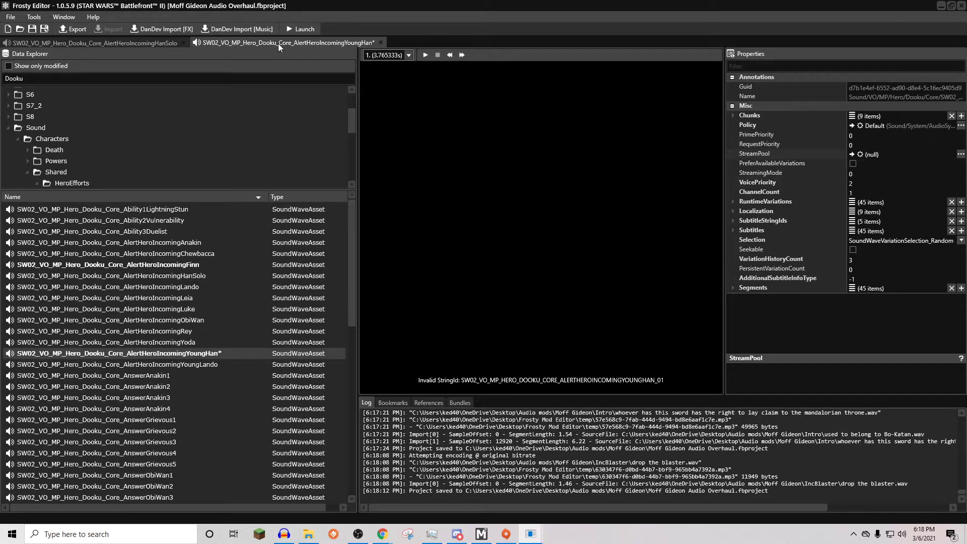
click(237, 29)
click(293, 141)
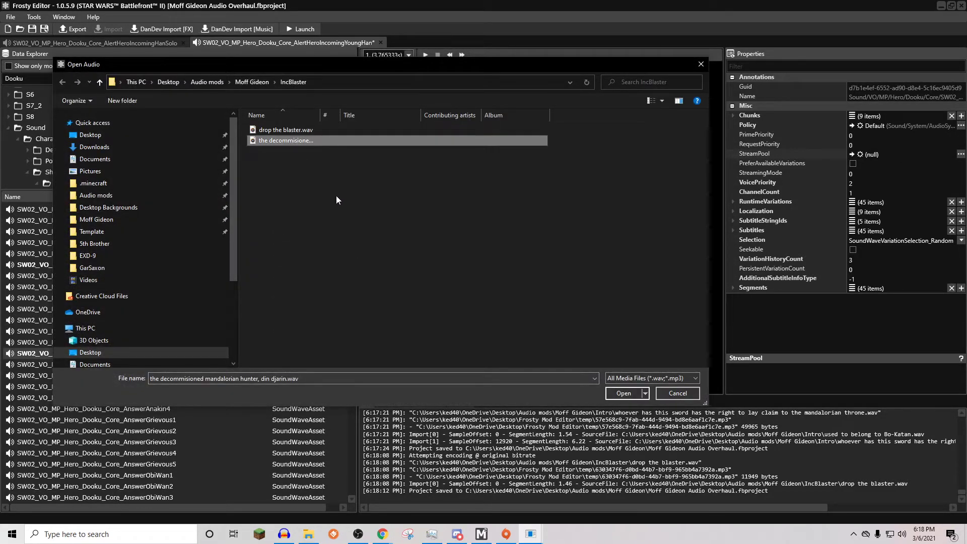
double_click(310, 141)
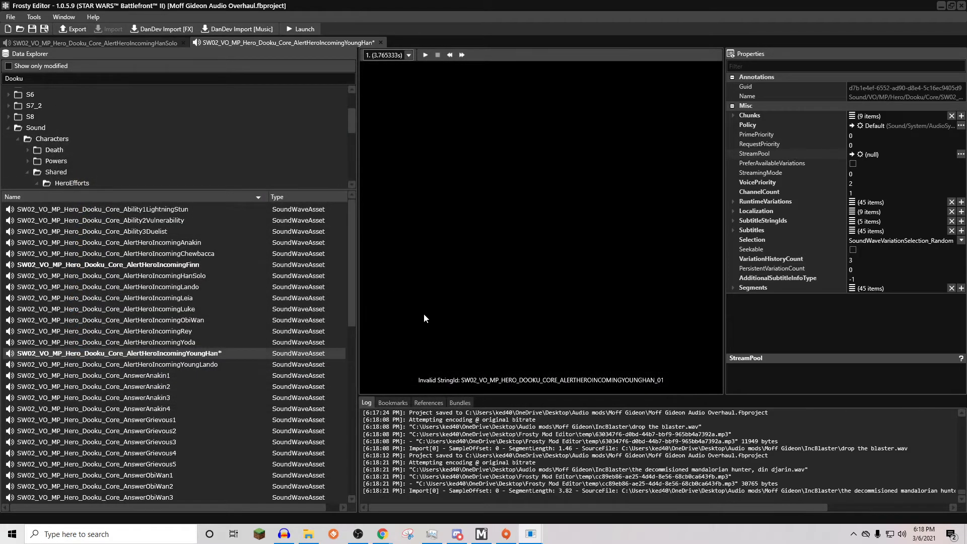
- Save the project and close the AlertHeroIncomingYoungHan and AlertHeroIncomingHanSolo assets
click(34, 29)
click(380, 42)
click(184, 42)
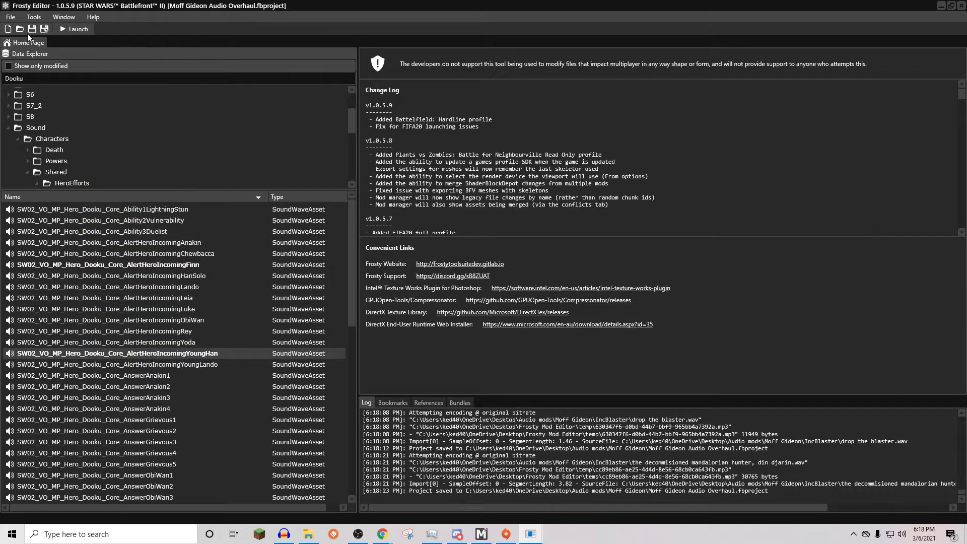
- Check the contents of the Moff Gideon folder in File Explorer and minimize the window
click(308, 534)
click(345, 147)
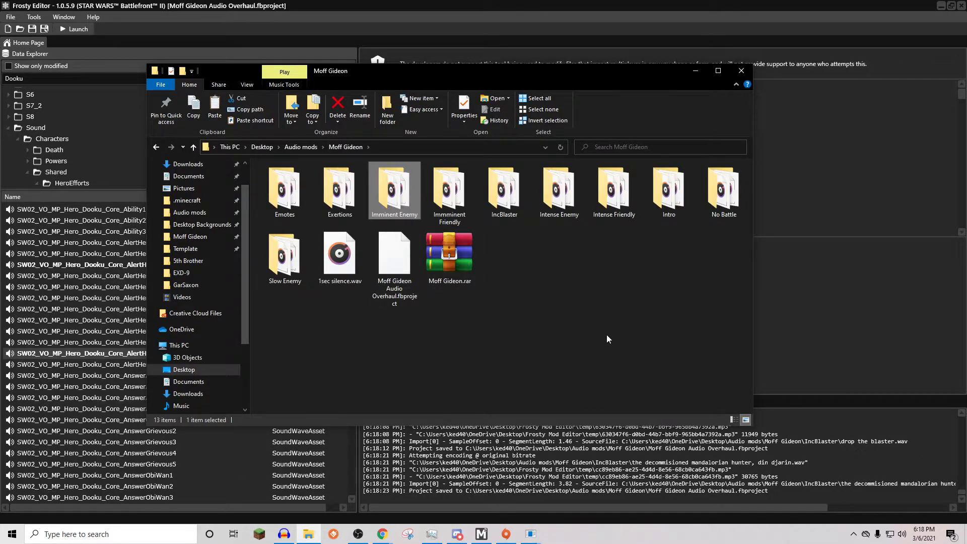
click(696, 71)
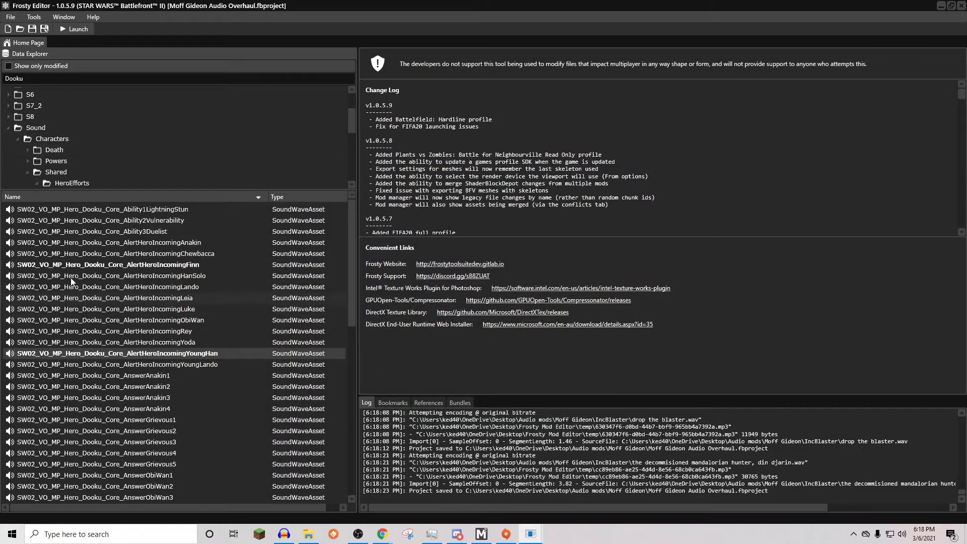
- Import hurt1.wav from the Exertions folder as music into the Efforts_Death_Dooku asset under Sound/Characters/Shared/HeroEfforts/Dooku
drag(298, 189, 297, 428)
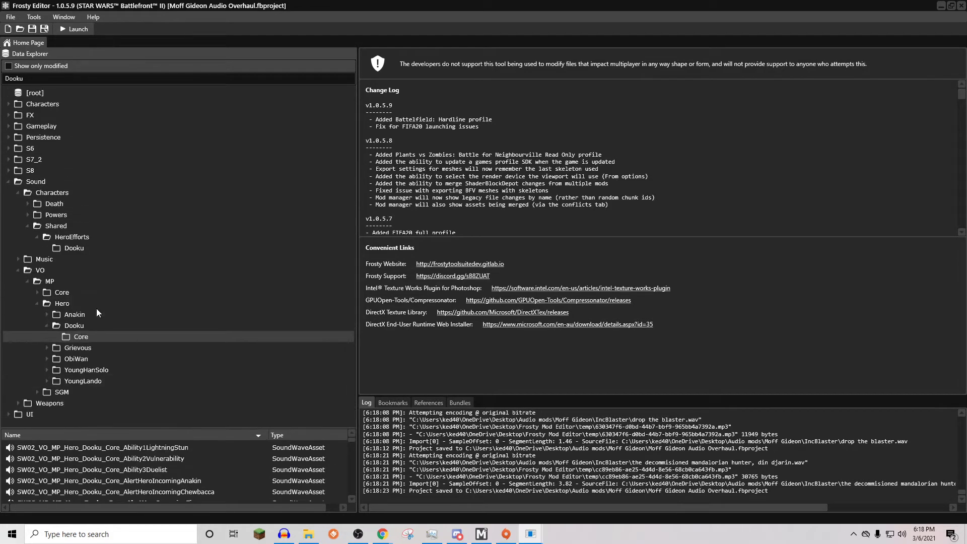
click(72, 246)
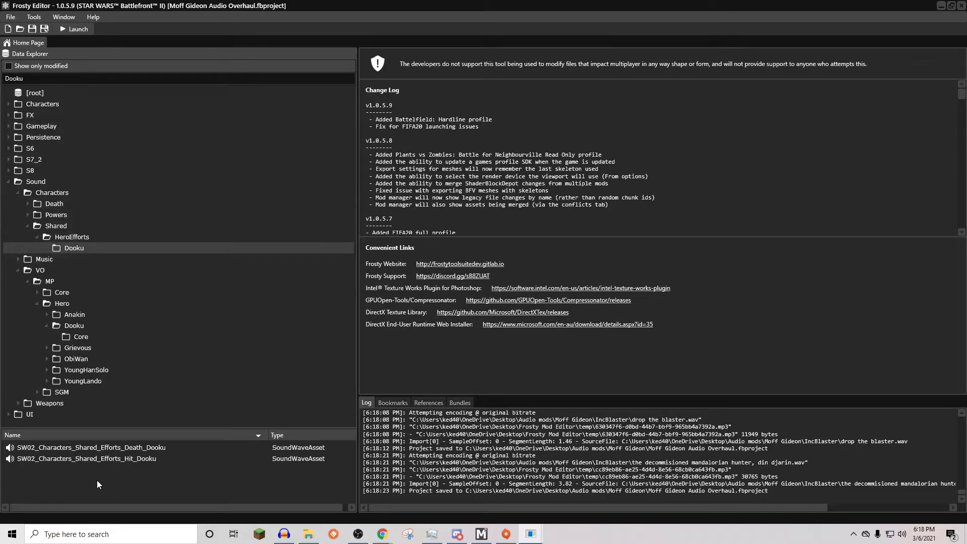
double_click(123, 458)
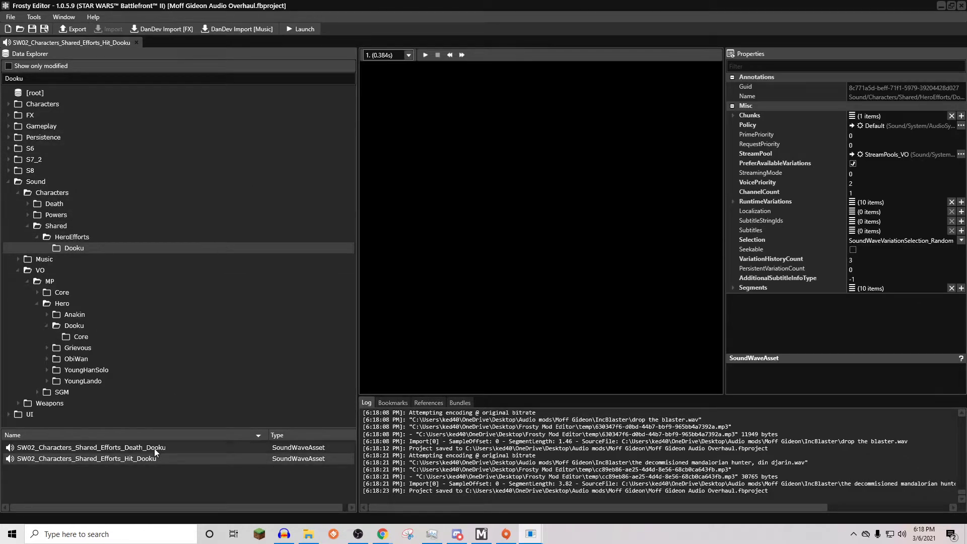
double_click(154, 447)
click(236, 29)
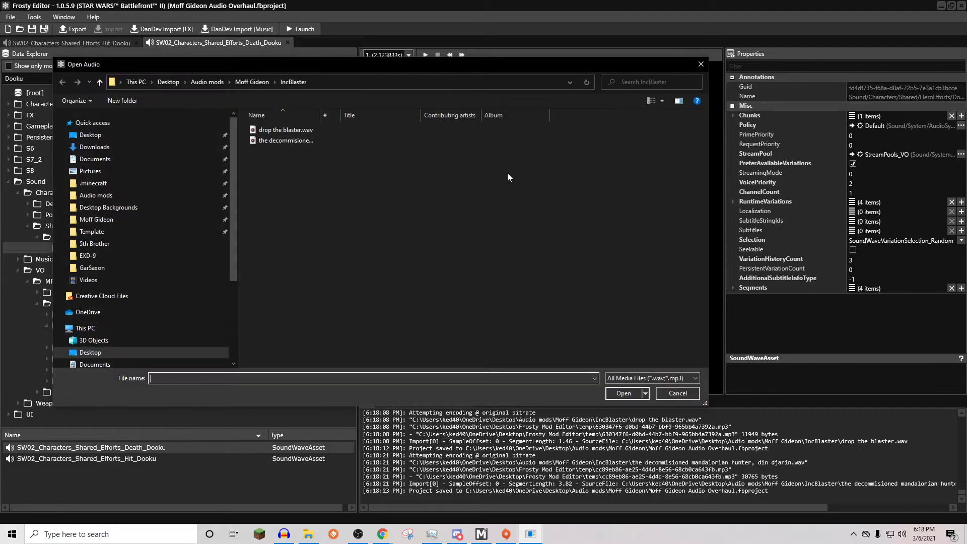
click(252, 82)
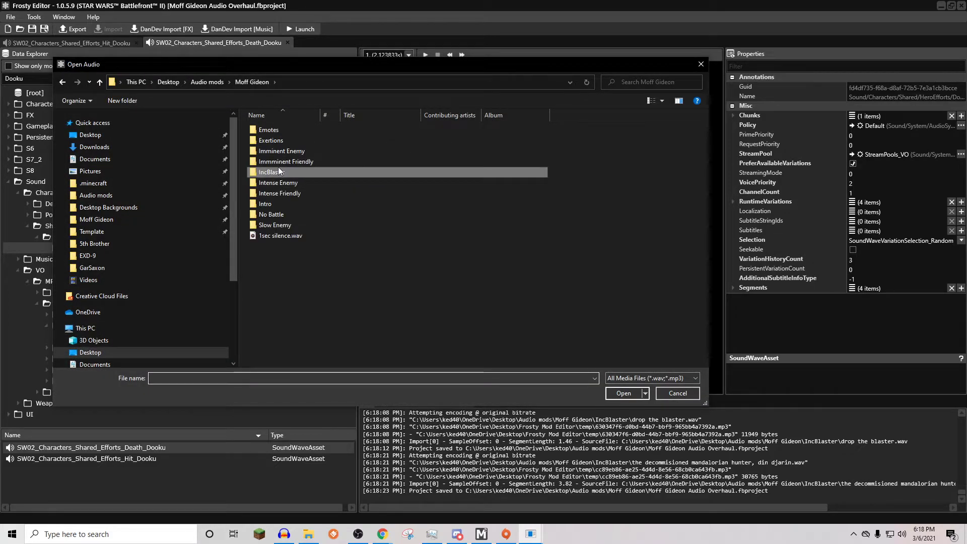
double_click(272, 140)
double_click(273, 141)
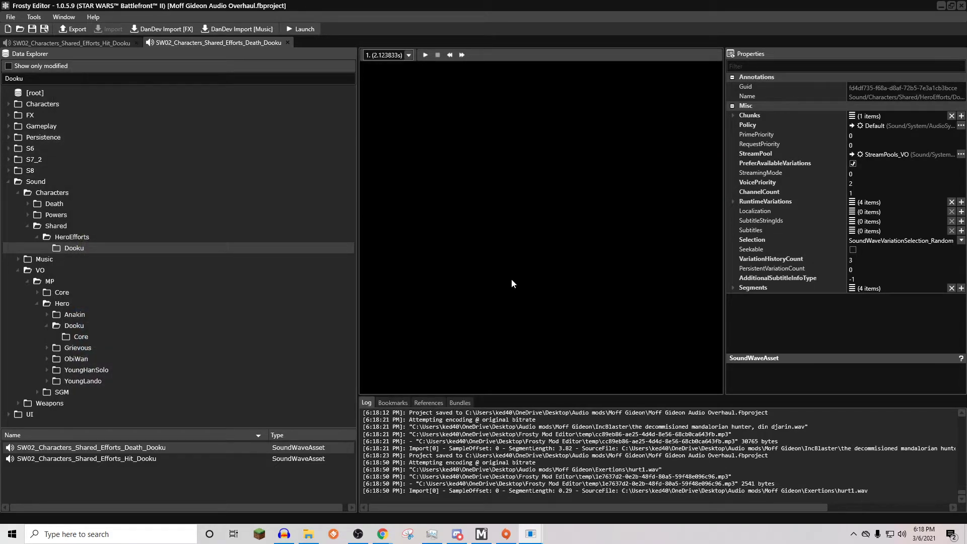
- Clear the StreamPool reference of the Efforts_Death_Dooku asset, save the project, and close the asset
click(44, 29)
click(960, 154)
click(939, 166)
click(32, 28)
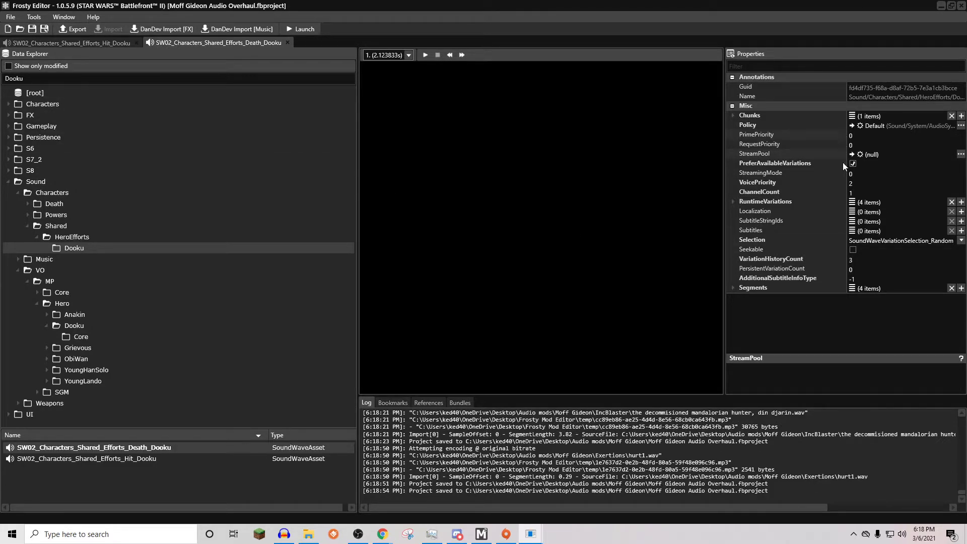
click(287, 42)
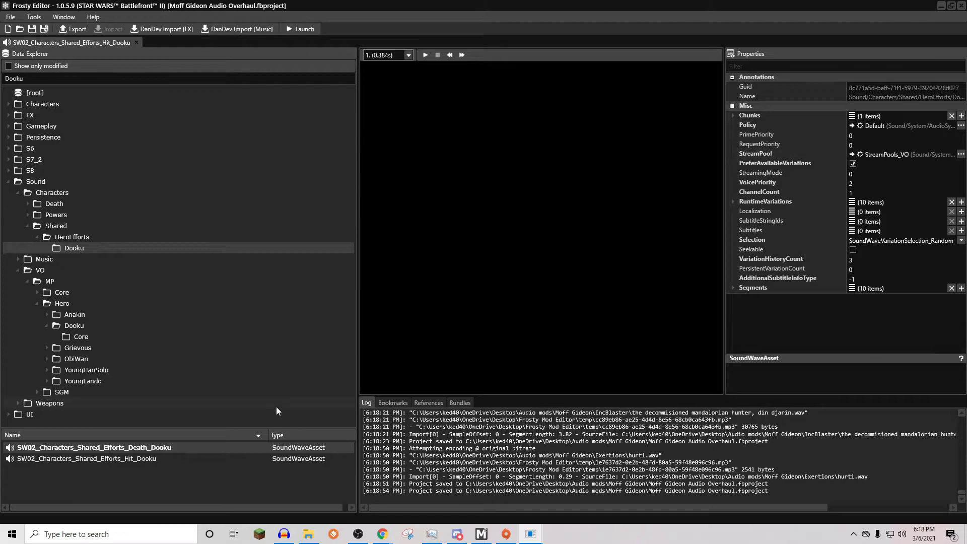
click(425, 54)
click(287, 42)
click(231, 26)
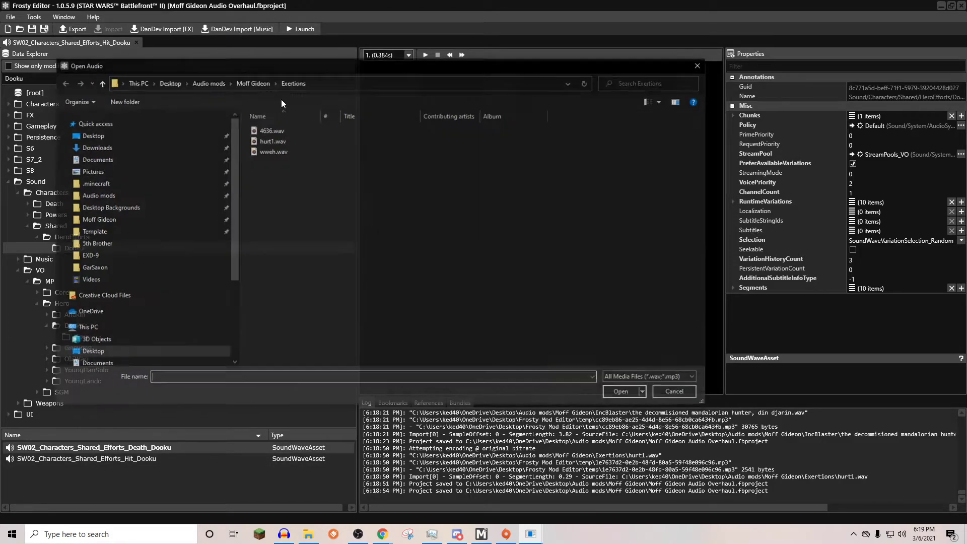
mouse_move(314, 199)
mouse_down()
mouse_move(307, 125)
mouse_move(315, 196)
mouse_up()
click(623, 393)
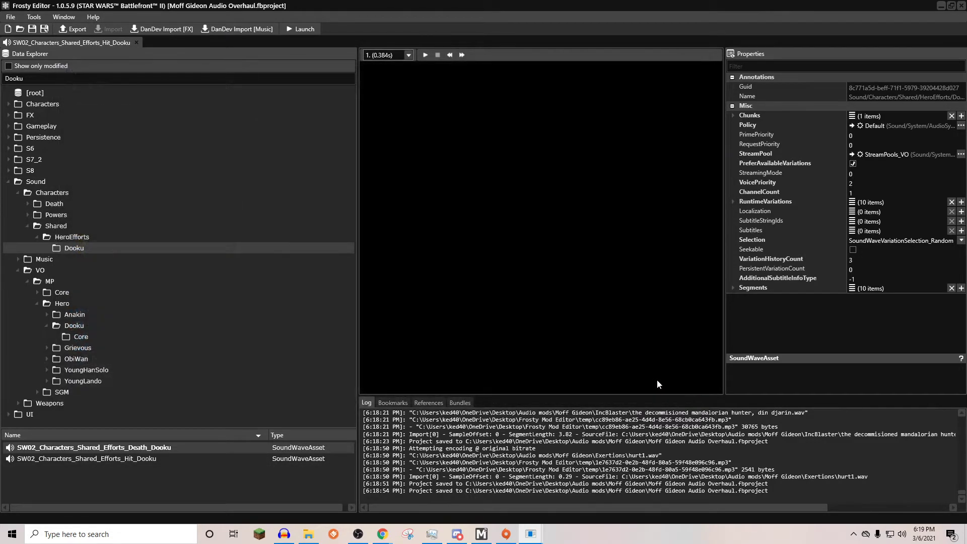
click(136, 42)
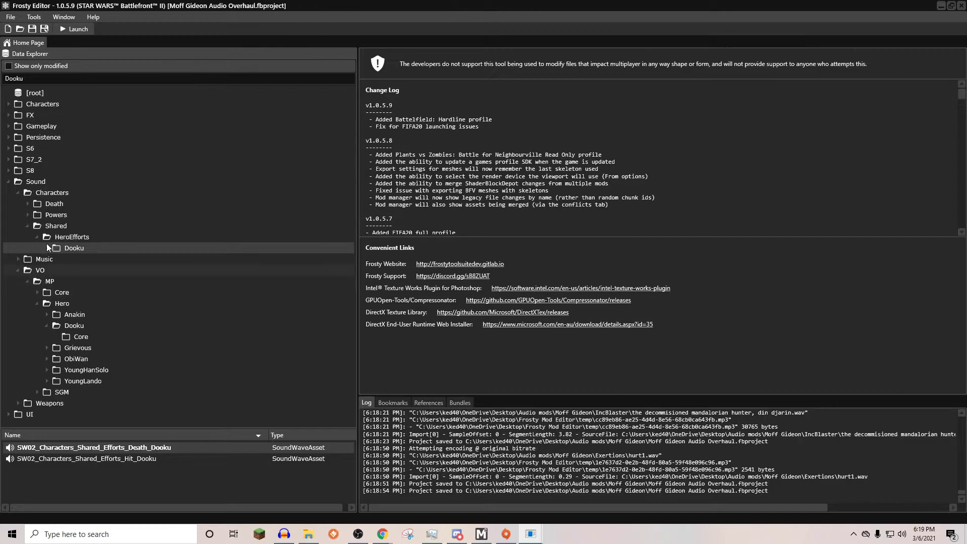
- Examine the Intro_01, Outro_01 and IntroShort_01 assets in Sound/Music/Hero/Dooku and close them
click(28, 226)
click(18, 237)
click(27, 247)
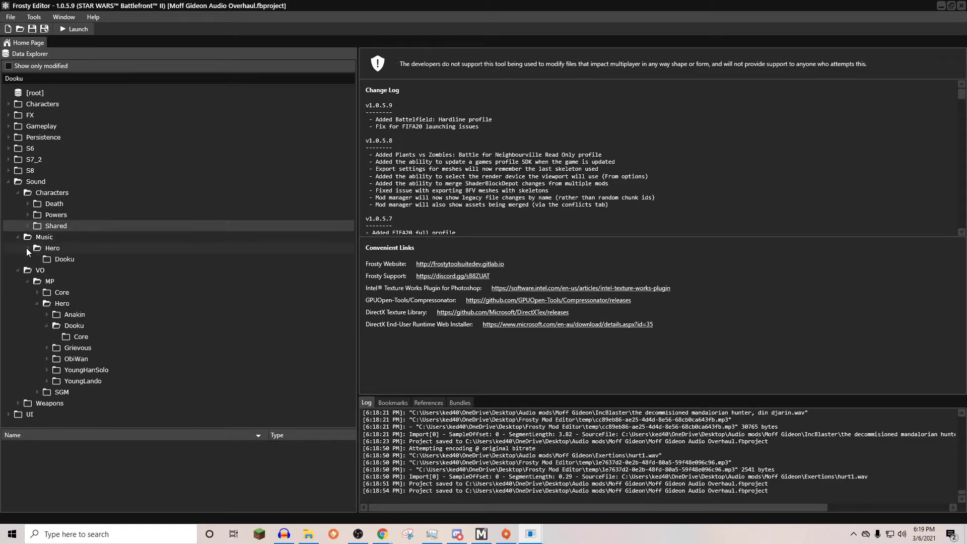
click(36, 259)
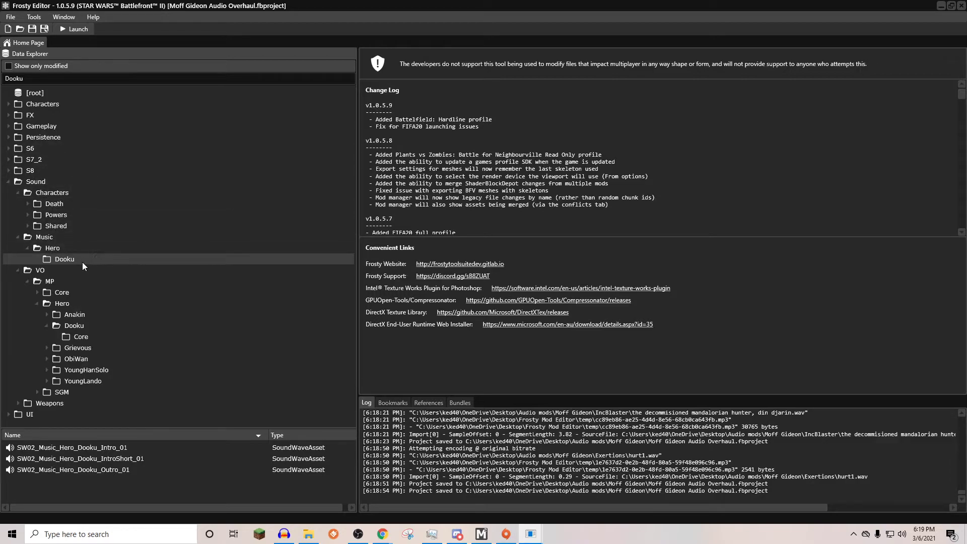
double_click(129, 448)
double_click(132, 469)
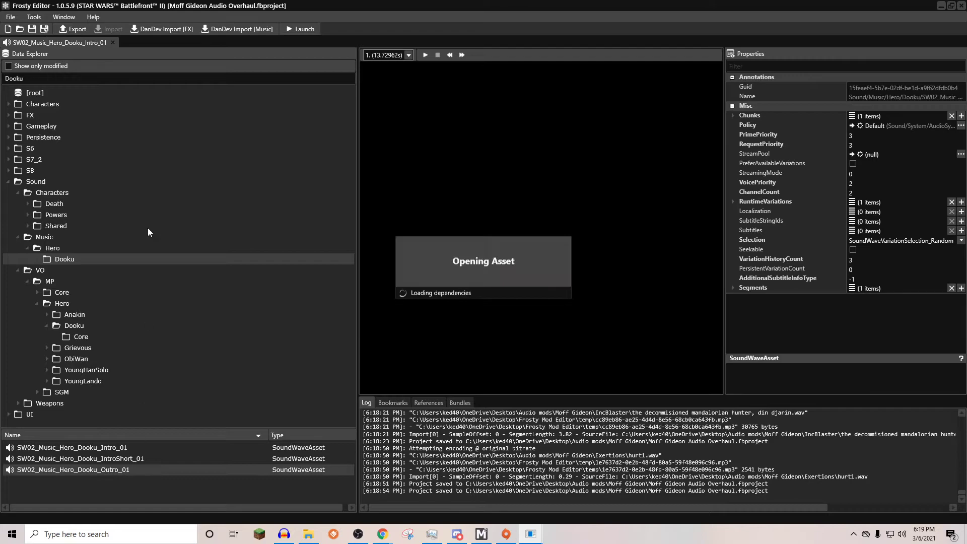
click(190, 457)
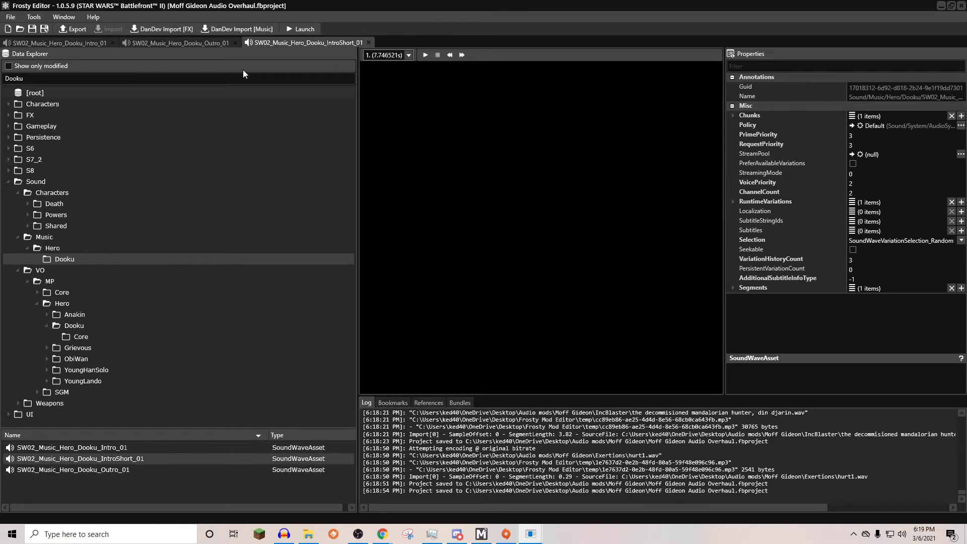
click(368, 42)
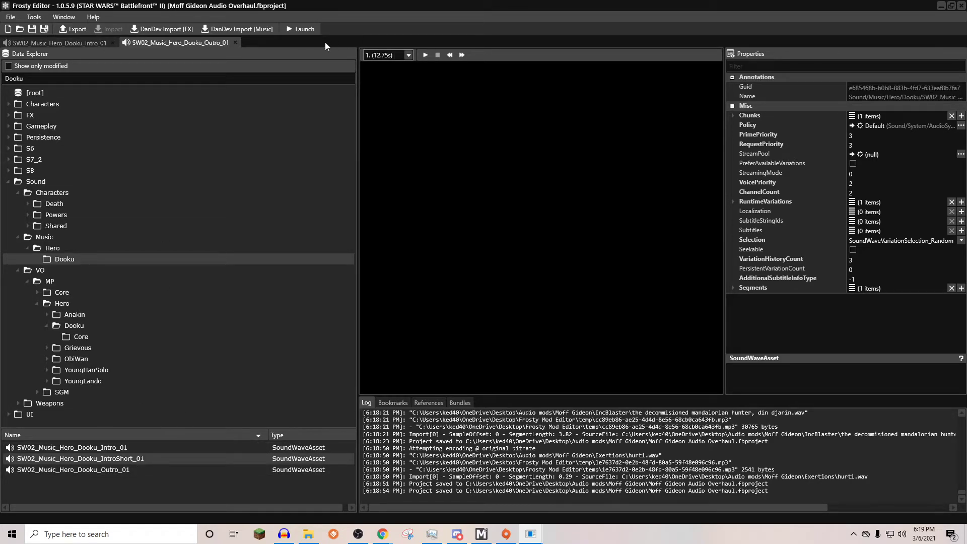
click(235, 42)
click(113, 42)
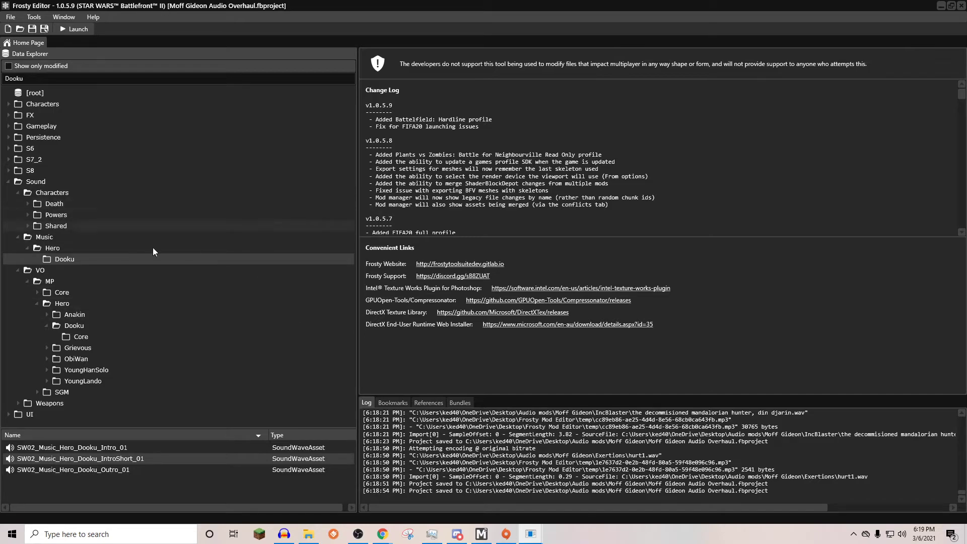
click(18, 403)
click(19, 397)
click(8, 180)
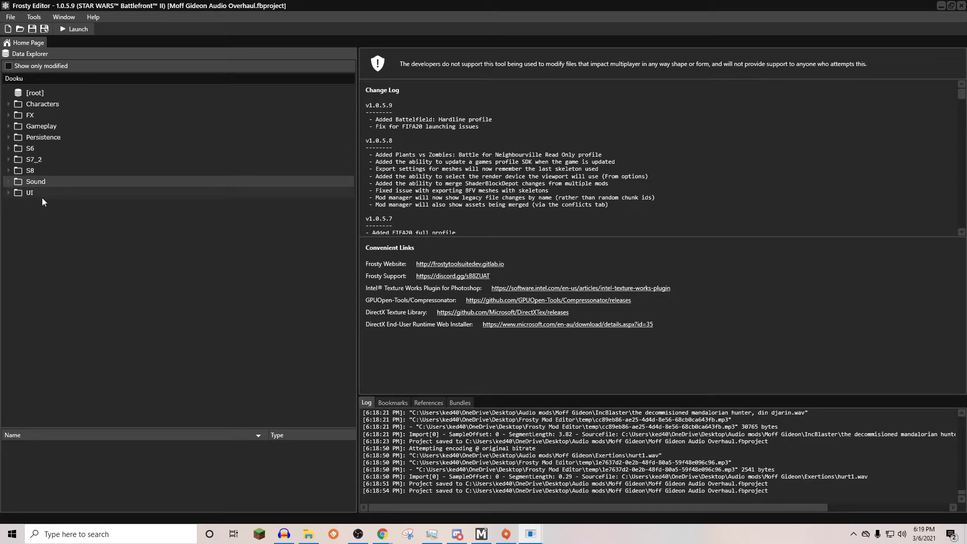
click(9, 104)
click(9, 103)
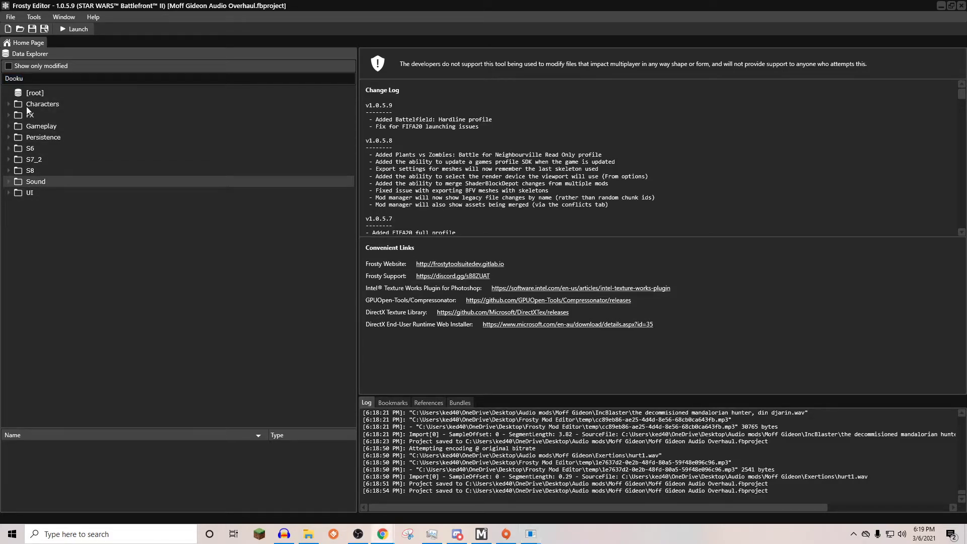
click(308, 533)
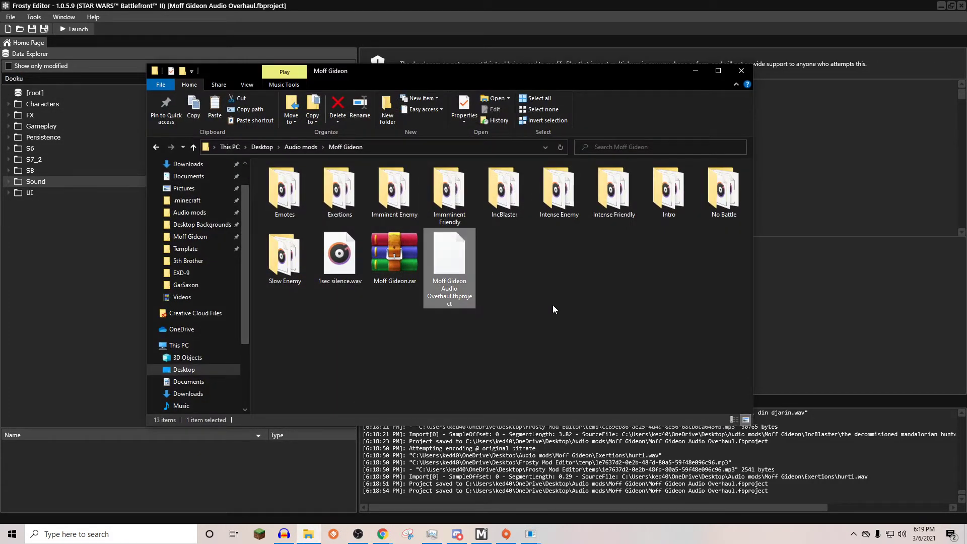
click(71, 204)
- Display the voice assets of the Core folder under Sound/VO/MP/Hero/Dooku
click(8, 182)
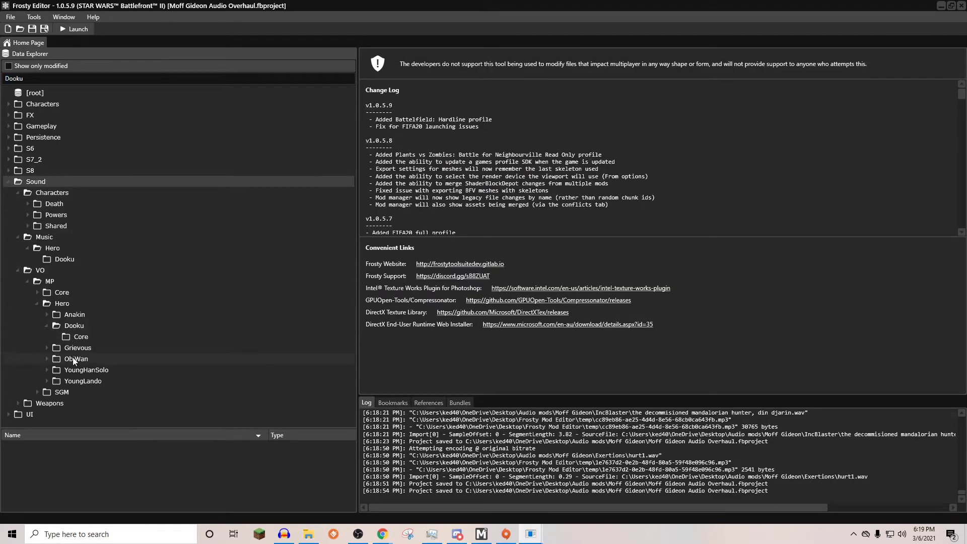
click(75, 337)
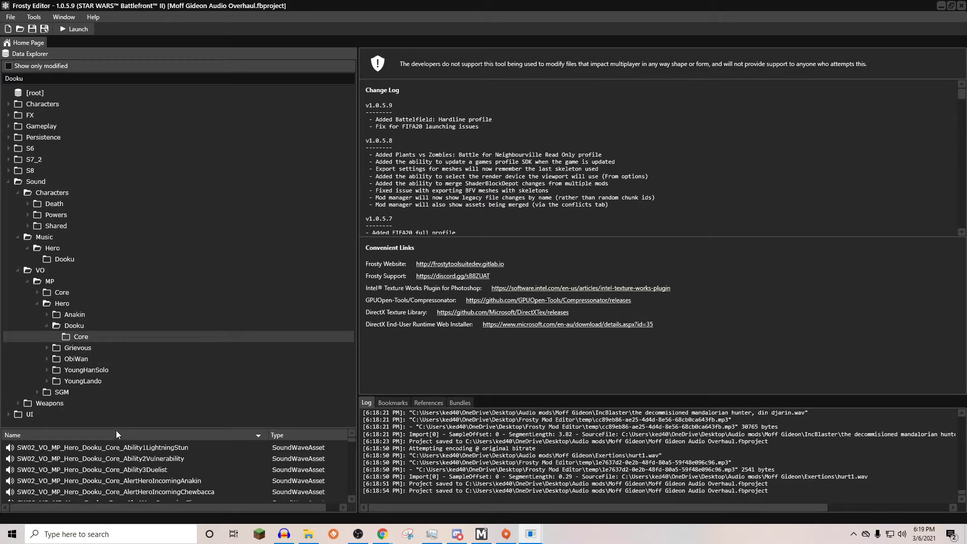
- Enlarge the asset list of the Core folder, switch to Audacity, and remove the existing audio track
drag(116, 430, 146, 137)
click(308, 534)
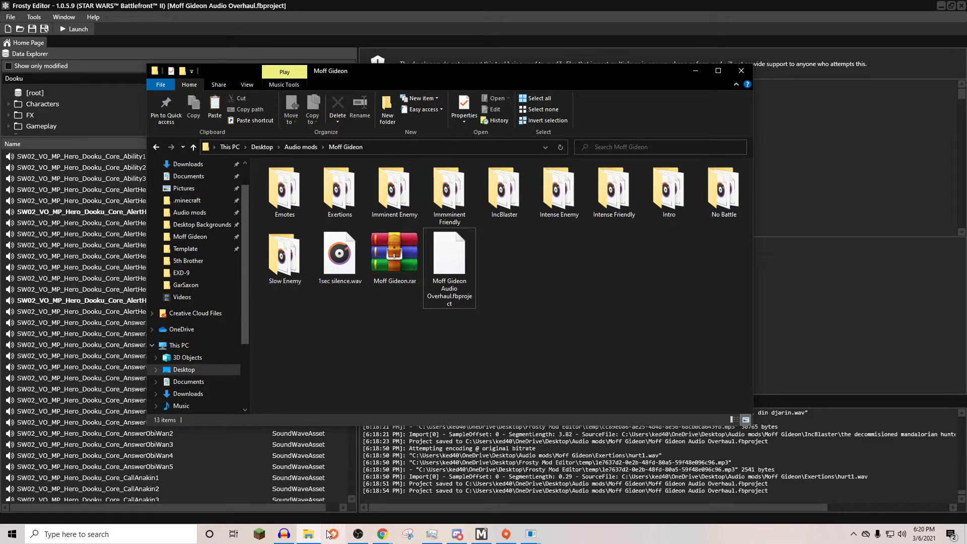
click(284, 533)
click(7, 87)
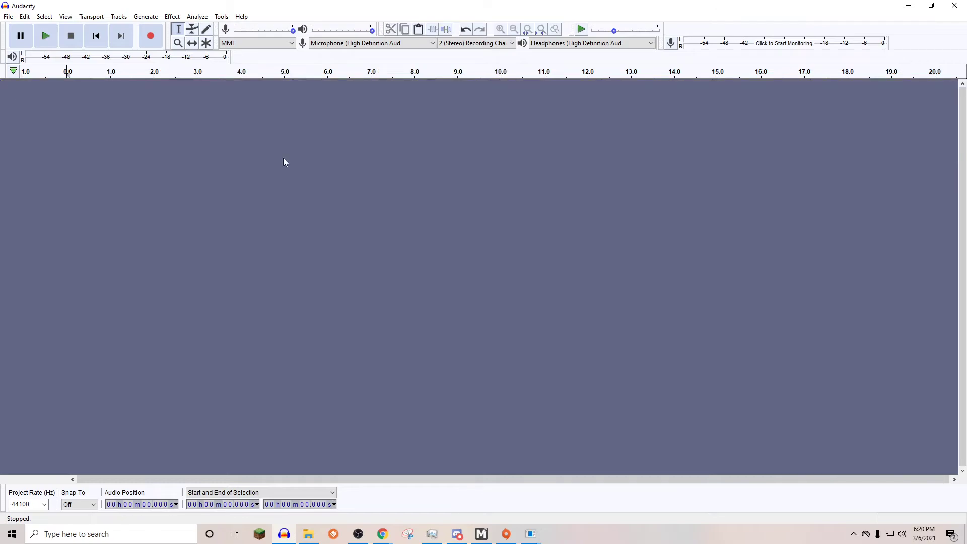
- Load all nine WAV files from the Moff Gideon project's Intense Enemy folder into Audacity as separate tracks
click(308, 534)
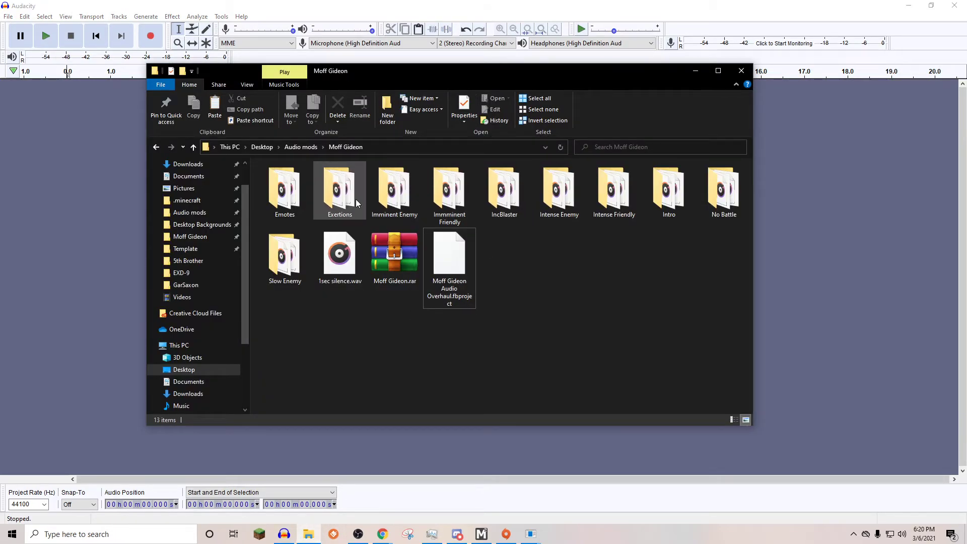
double_click(558, 194)
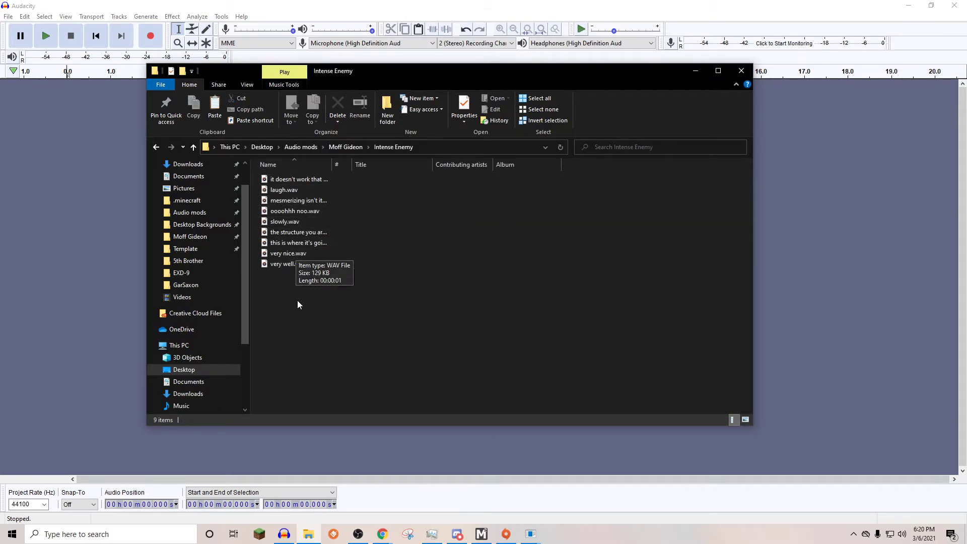
drag(298, 304, 838, 185)
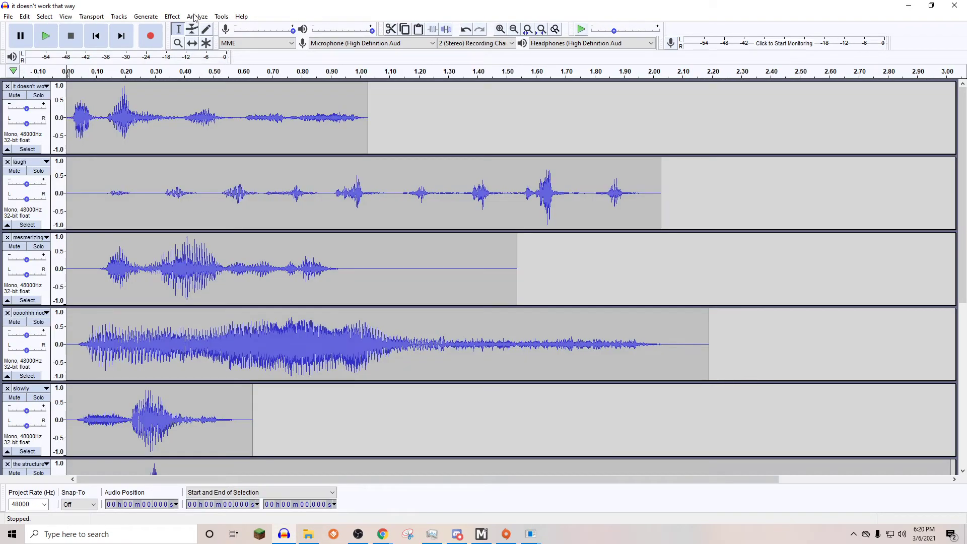
- Start exporting multiple files and browse to the Moff Gideon folder for the export location
click(8, 16)
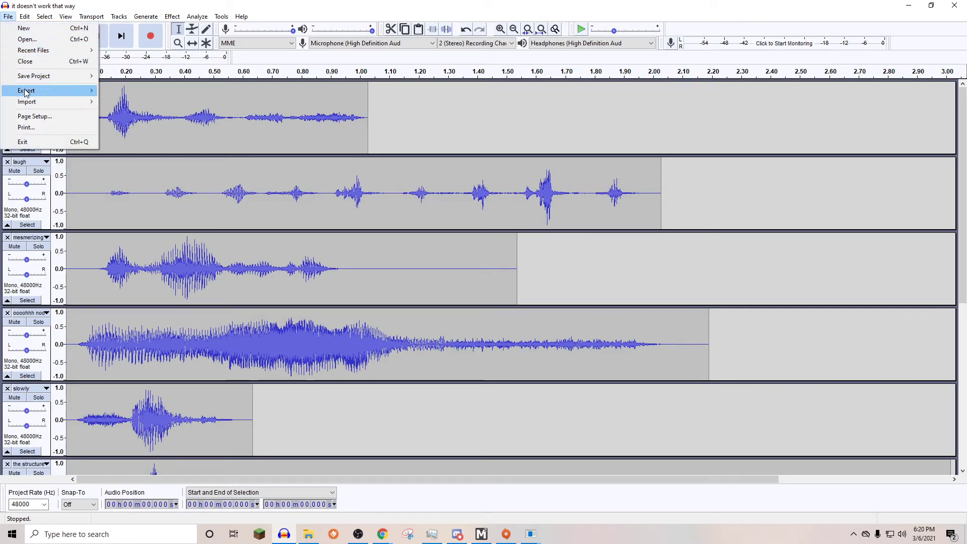
mouse_move(31, 90)
click(134, 158)
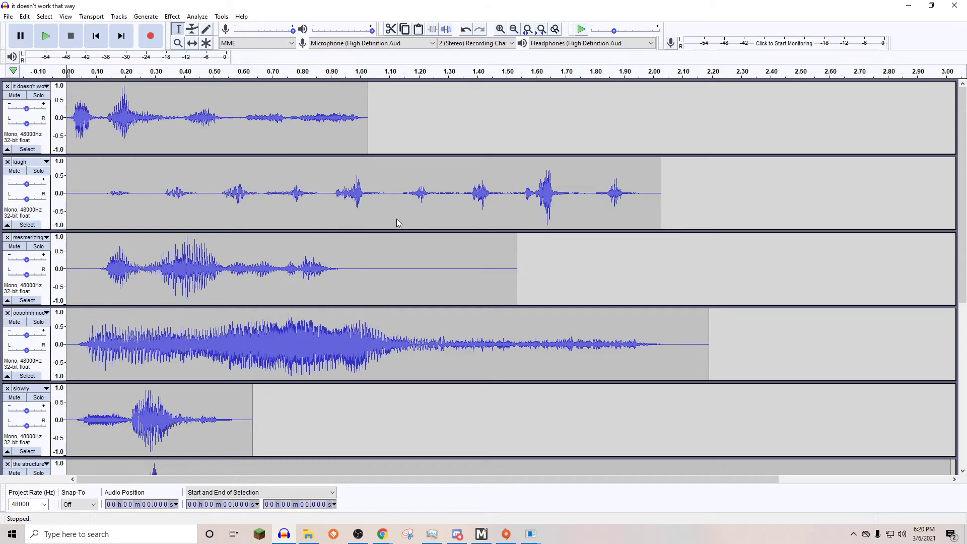
click(581, 182)
scroll(356, 270, up, 3)
click(370, 270)
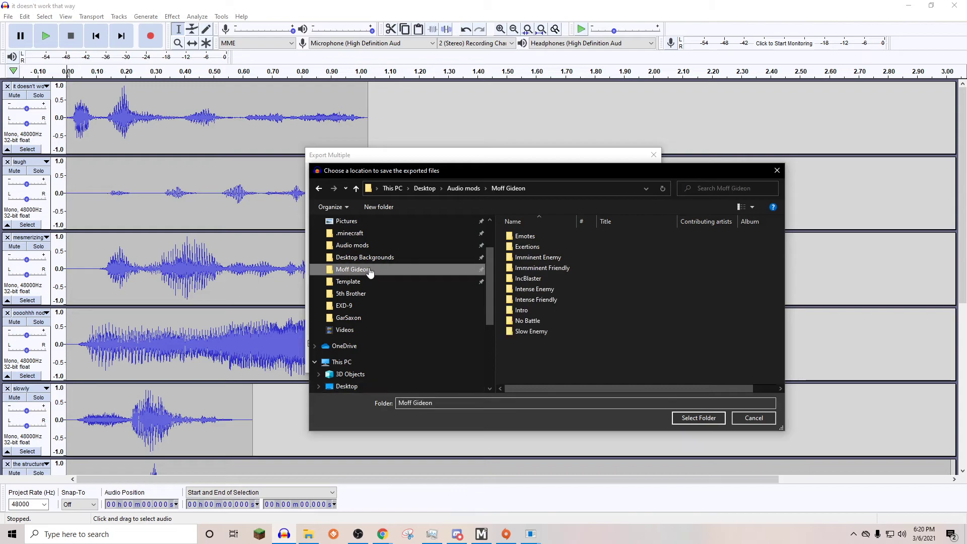
- Choose the Intense Enemy folder as the export location and export all tracks over the existing WAV files
double_click(543, 290)
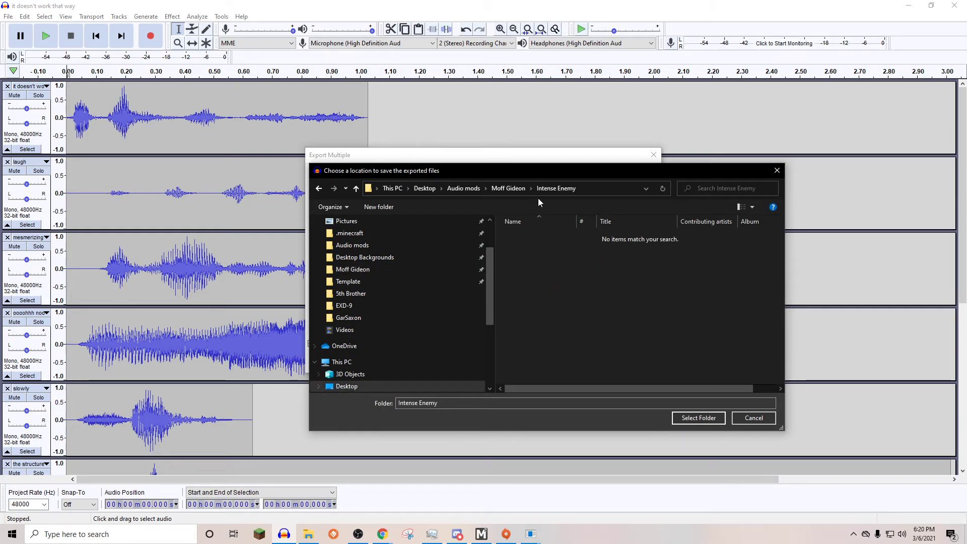
key(alt+Left)
click(308, 535)
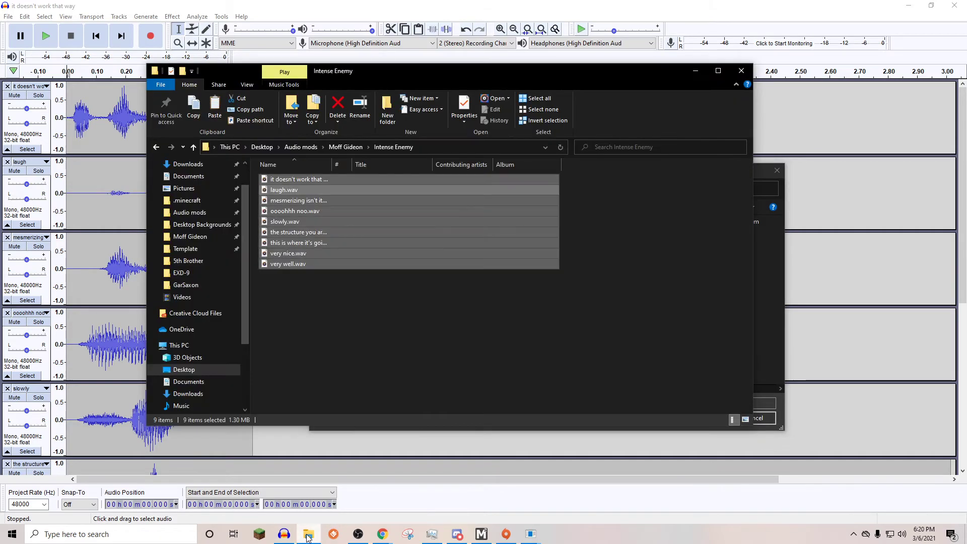
click(309, 535)
double_click(533, 289)
key(Return)
click(564, 359)
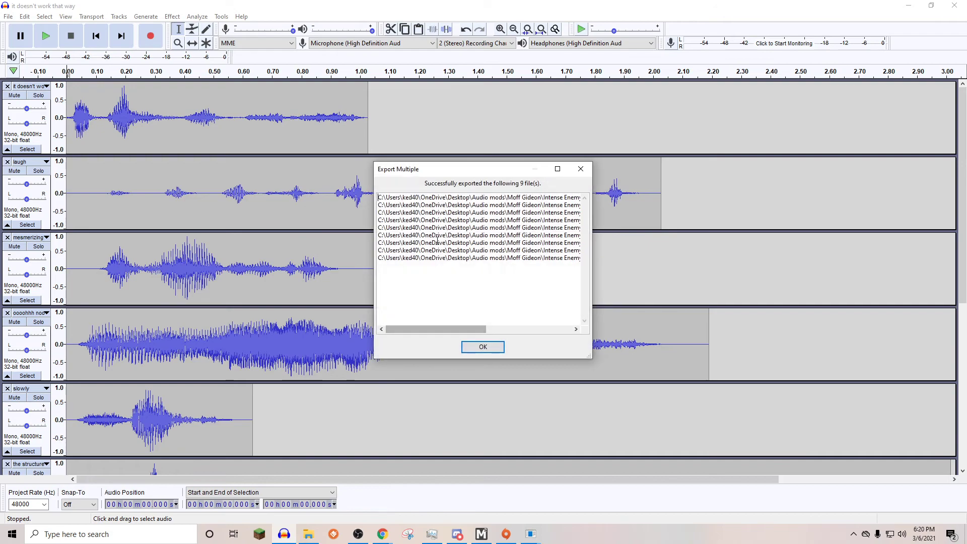
click(483, 347)
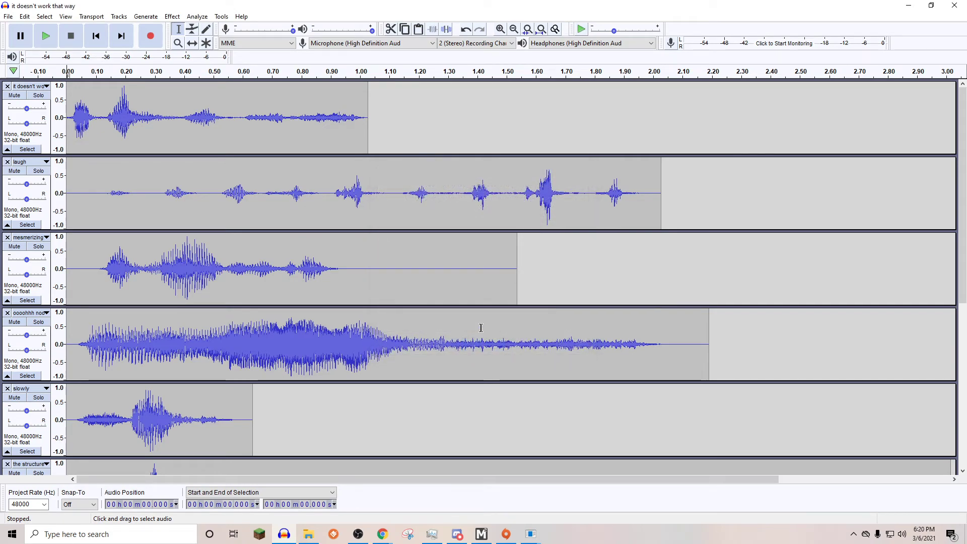
- Check the exported WAV files in the Intense Enemy folder, and return to Frosty Editor with an enlarged folder tree
click(308, 535)
drag(446, 407, 425, 285)
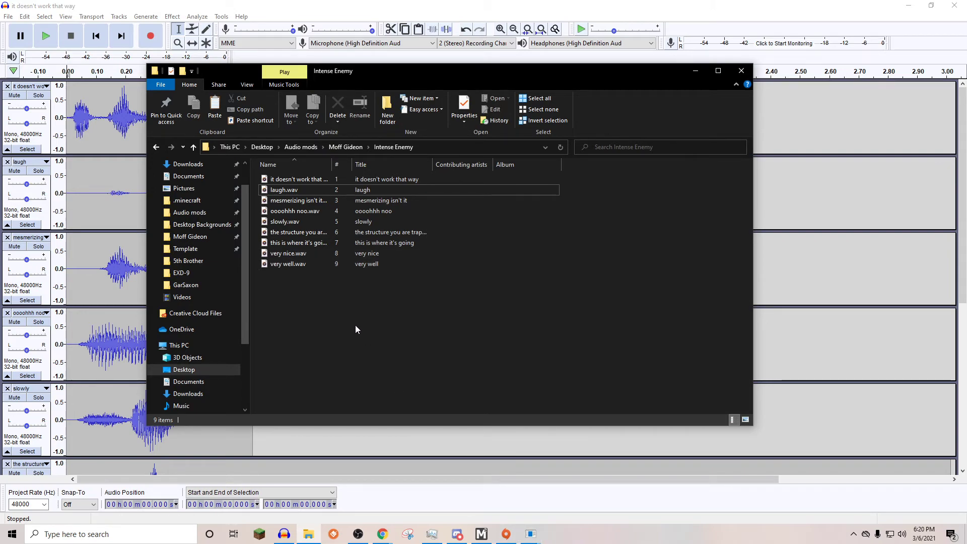
click(695, 70)
click(908, 5)
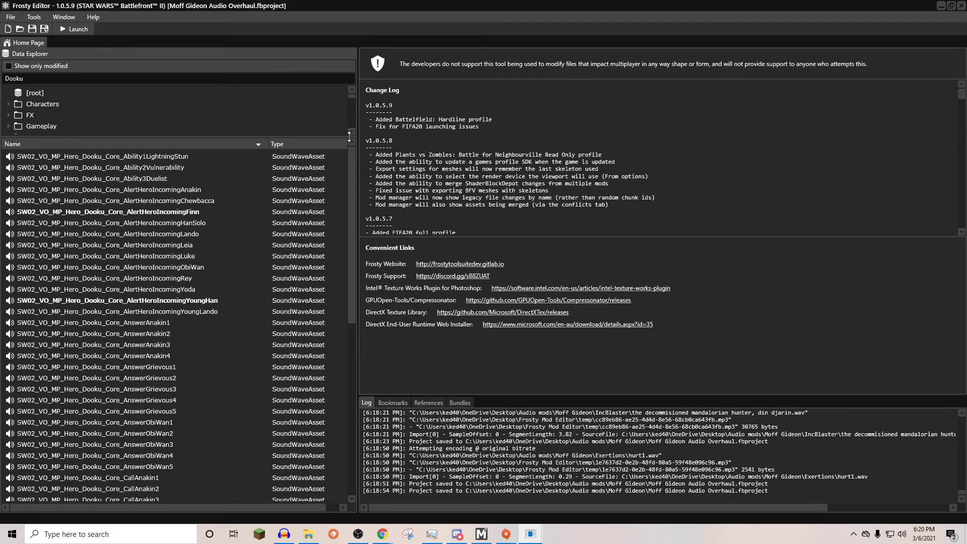
drag(340, 137, 337, 379)
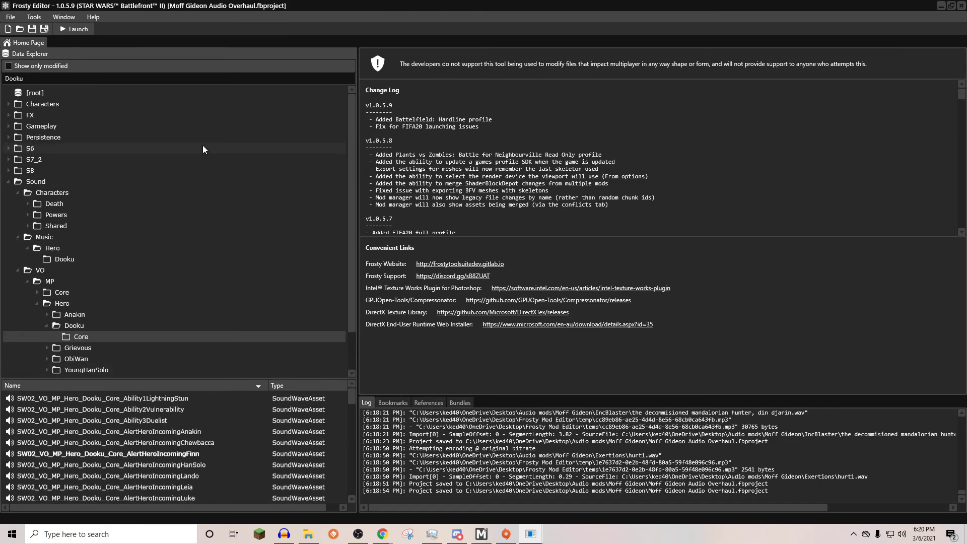